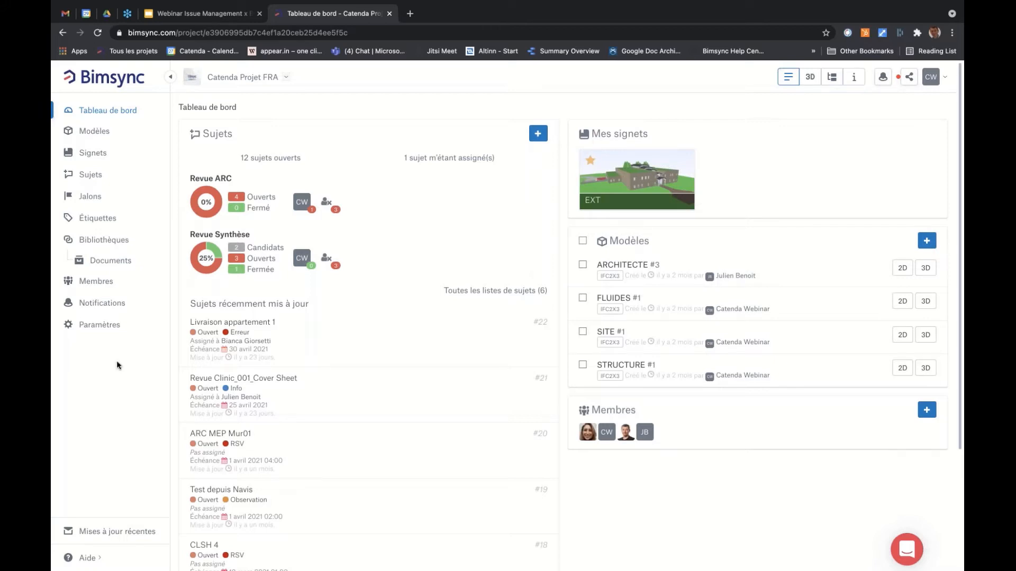
Load all four project models (ARCHITECTE, FLUIDES, SITE and STRUCTURE) together in the 3D viewer
click(95, 133)
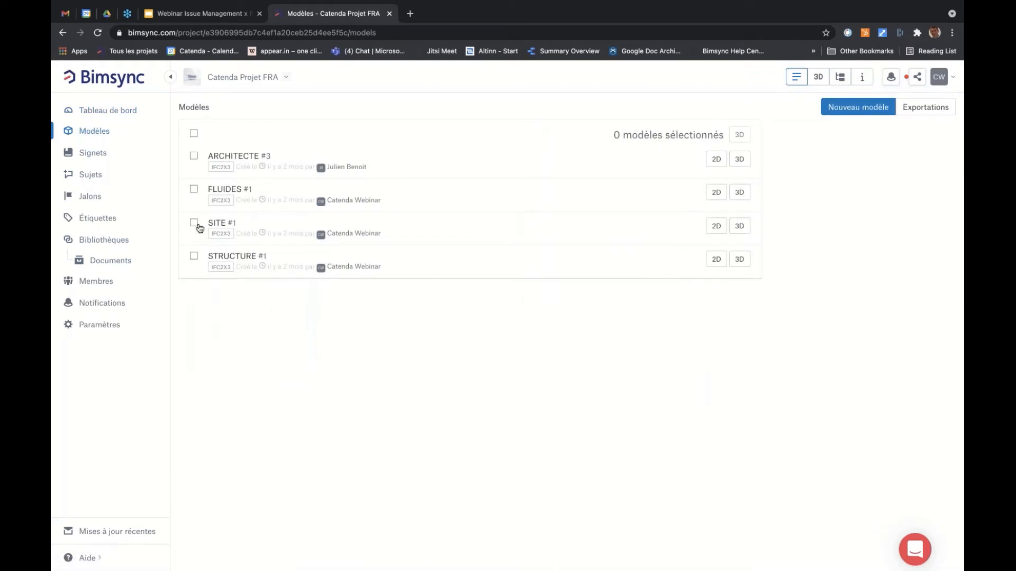
click(194, 134)
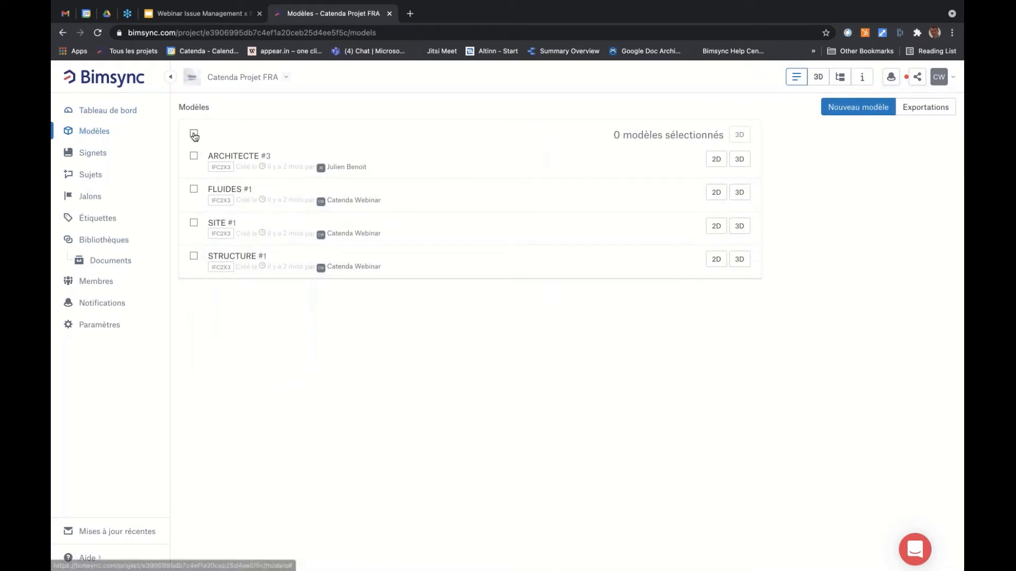
click(739, 134)
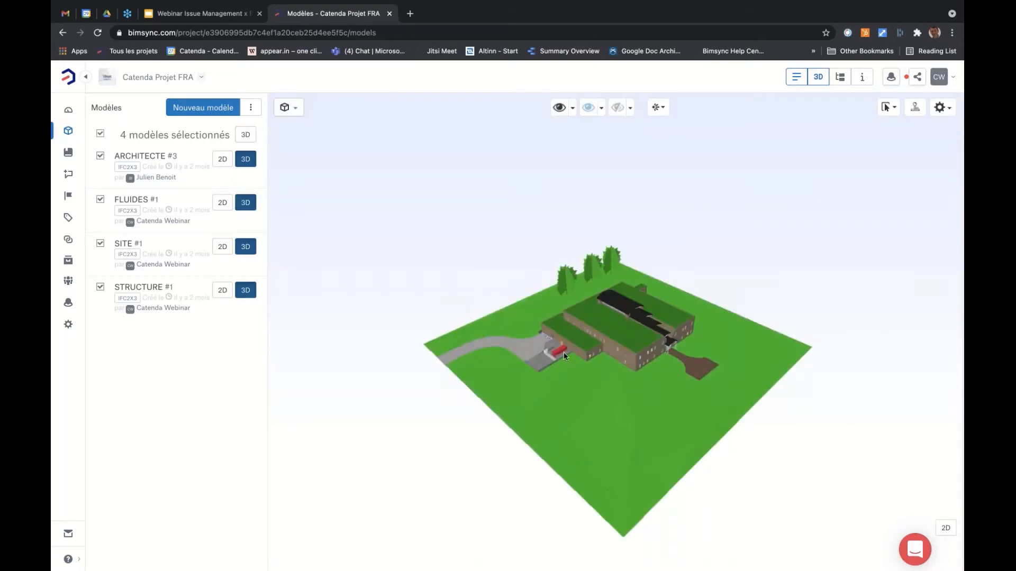
Set the 3D display style to Normal and select the upper-storey exterior wall beside the entrance
drag(636, 385, 659, 373)
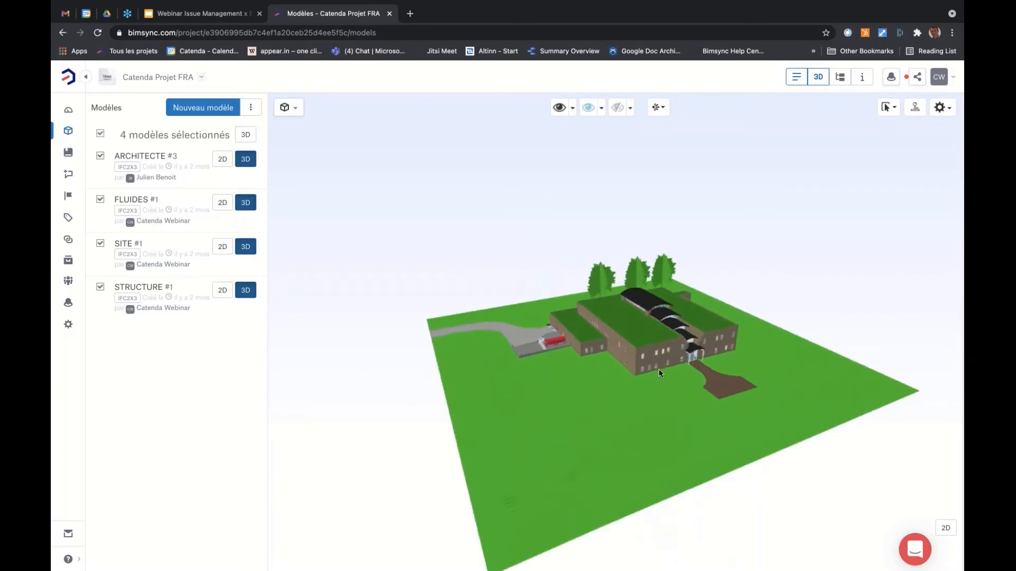
scroll(659, 373, up, 8)
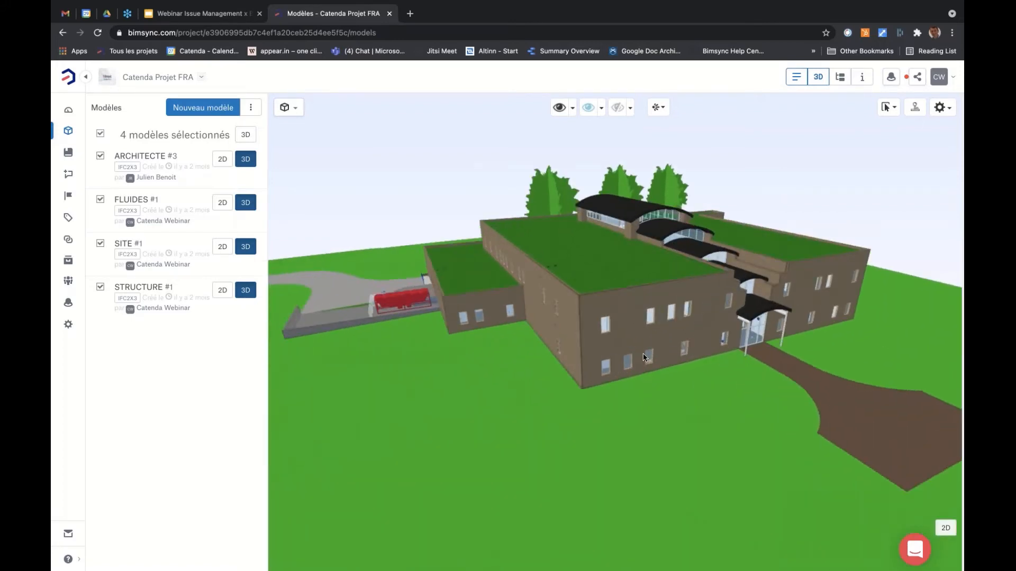
mouse_move(644, 358)
mouse_down()
mouse_move(649, 341)
mouse_move(697, 345)
mouse_move(653, 318)
mouse_move(647, 281)
mouse_up()
scroll(650, 340, up, 8)
click(664, 109)
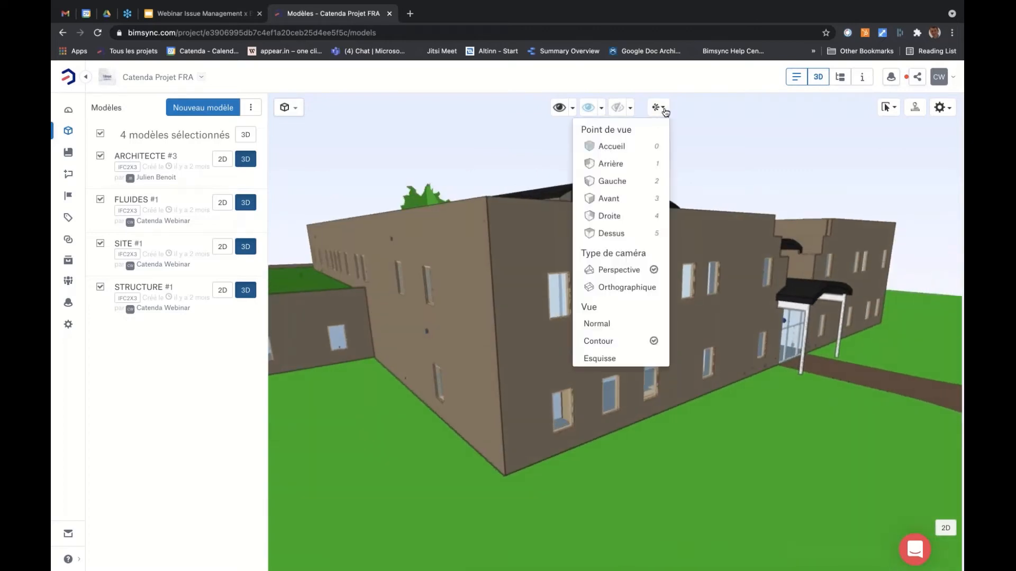
click(624, 322)
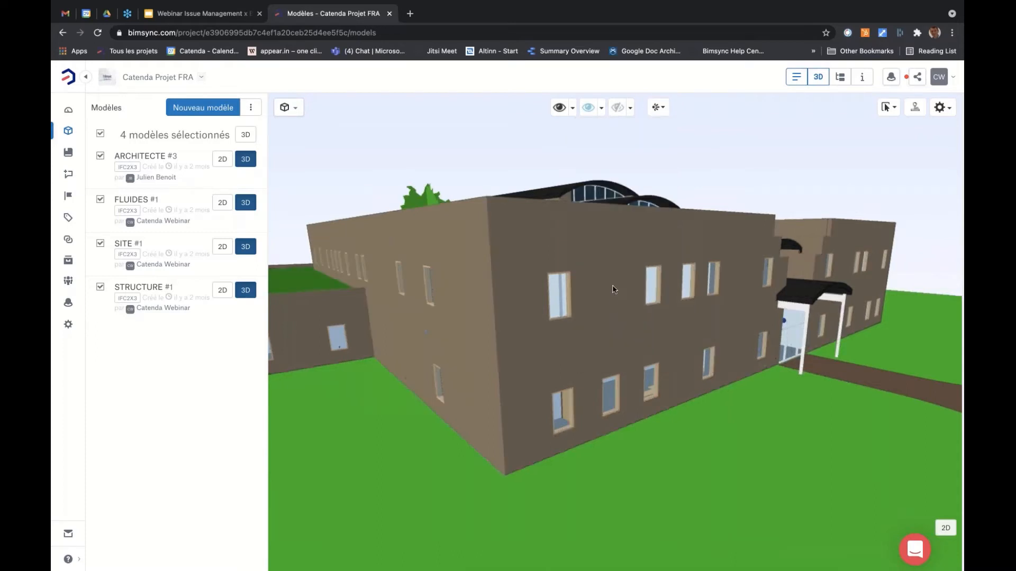
click(612, 289)
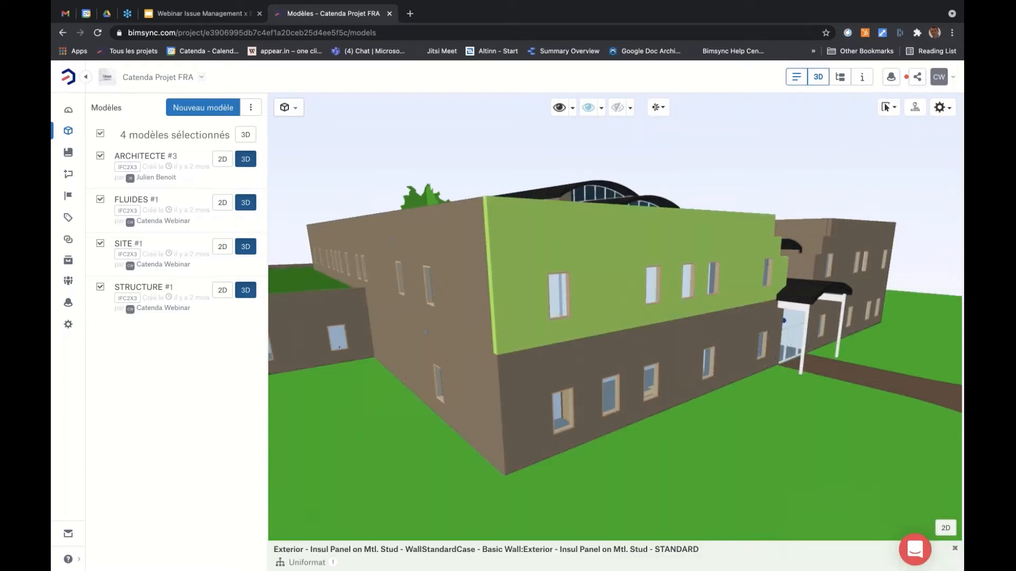
drag(672, 282, 614, 274)
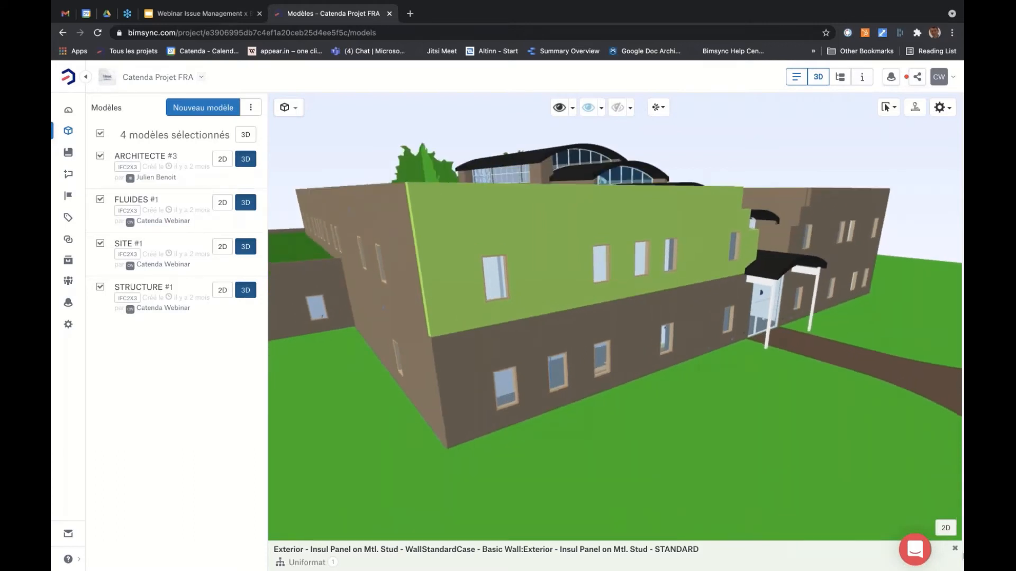
View the architectural model's 2D floor plan for level 00 and close the plan
click(948, 531)
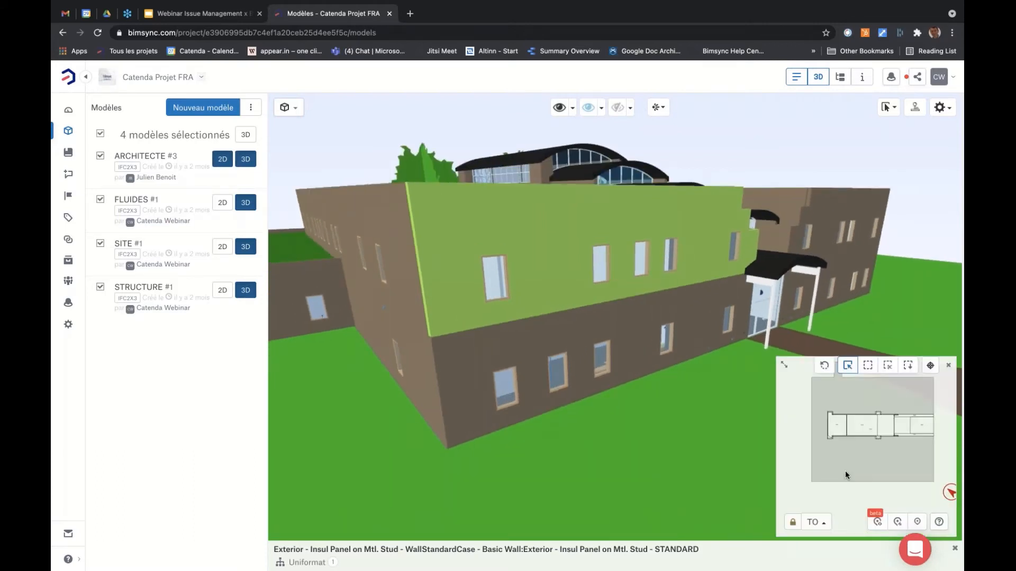
click(817, 522)
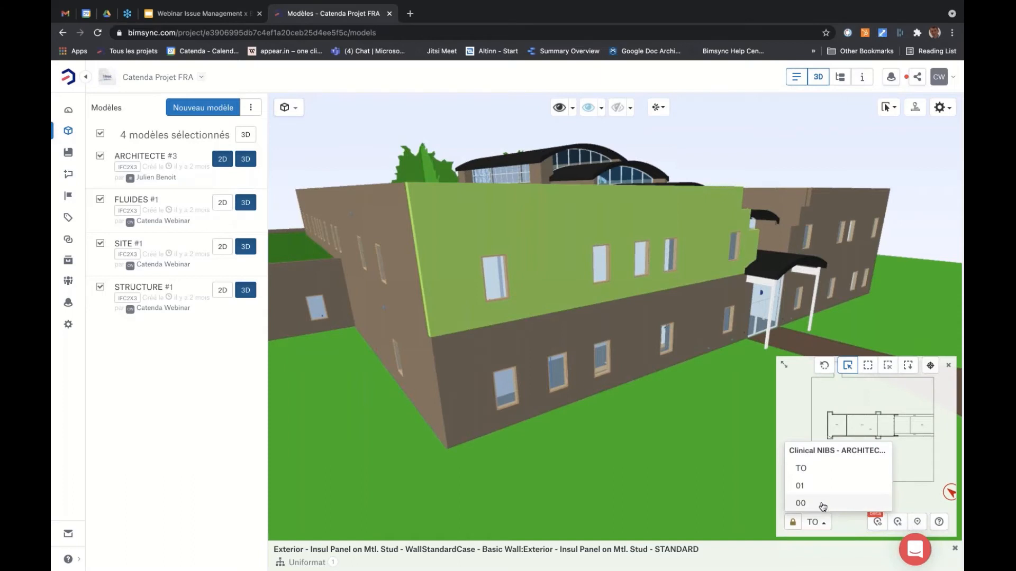
click(821, 504)
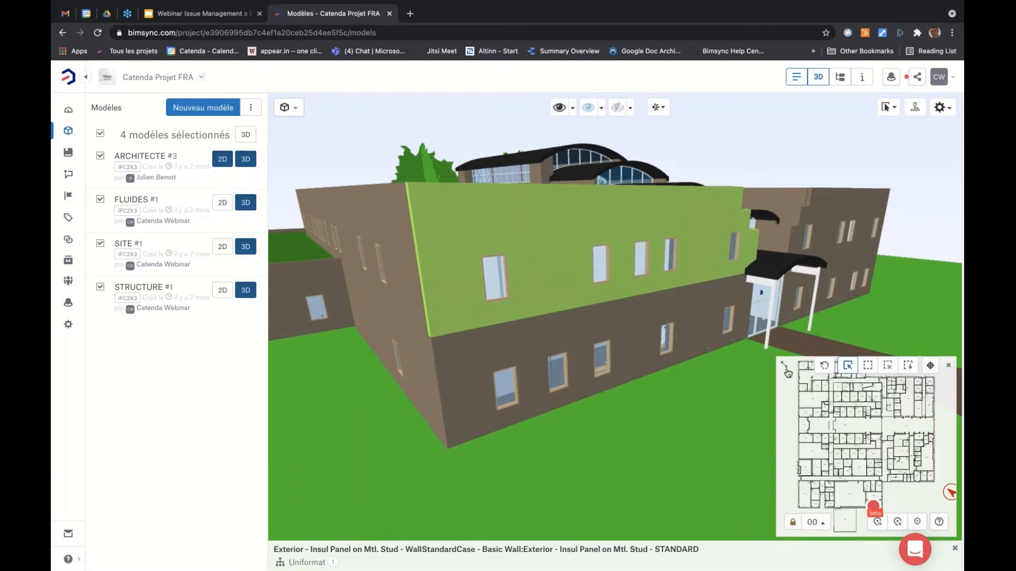
click(948, 365)
Inspect the upper-storey wall's identification, properties, quantities and materials, and clear the selection
click(718, 226)
mouse_move(718, 226)
mouse_down()
mouse_move(662, 308)
mouse_move(508, 323)
mouse_move(597, 310)
mouse_move(441, 311)
mouse_move(466, 338)
mouse_move(554, 324)
mouse_up()
click(555, 323)
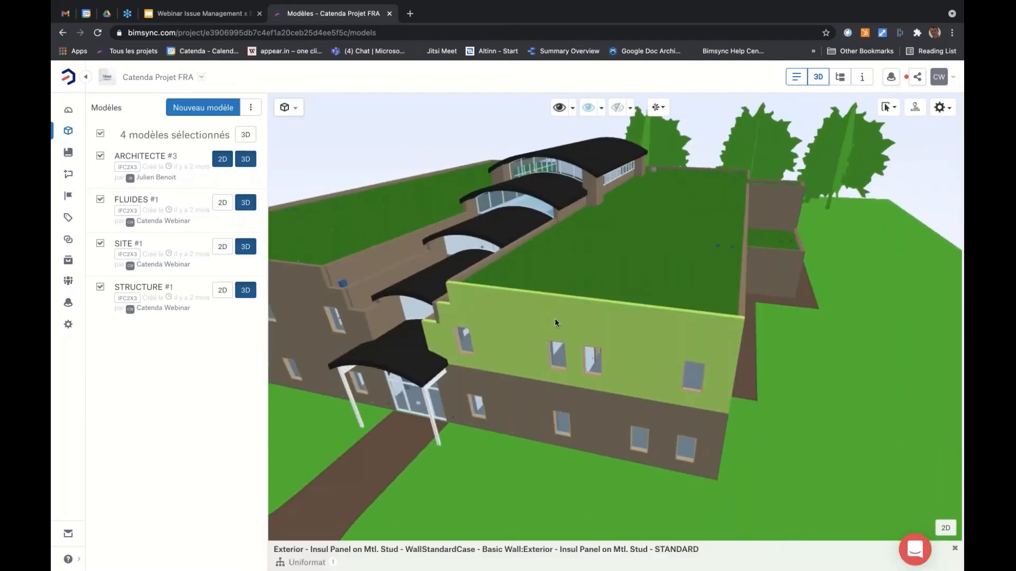
click(862, 77)
drag(802, 356, 753, 356)
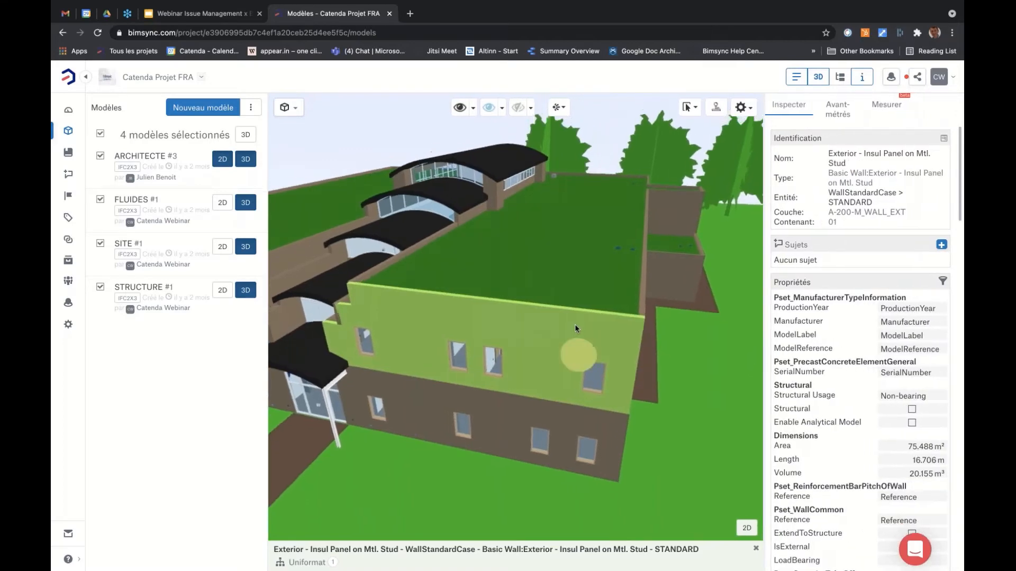
drag(577, 345, 636, 279)
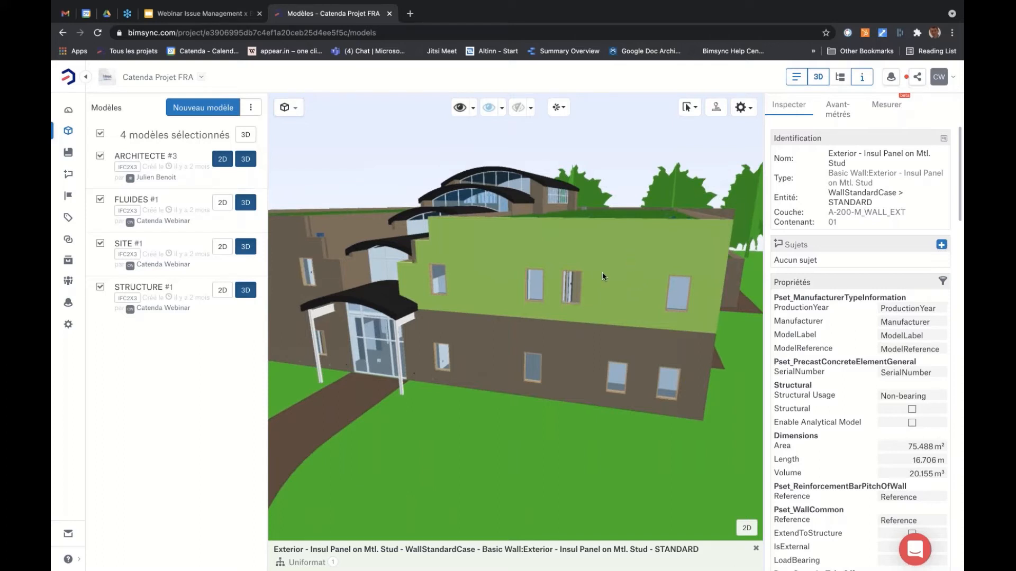
drag(602, 272, 612, 292)
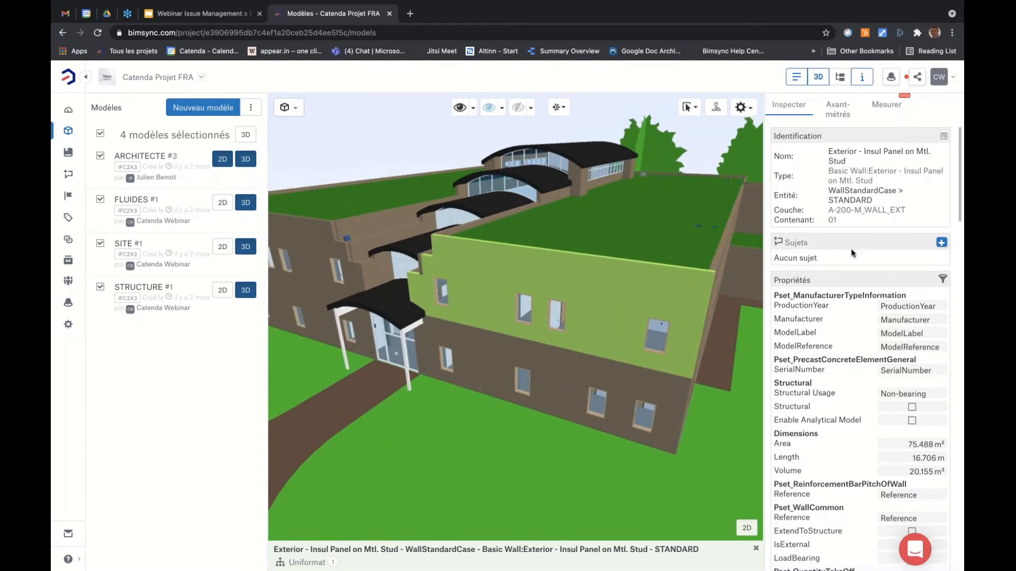
scroll(794, 235, down, 1)
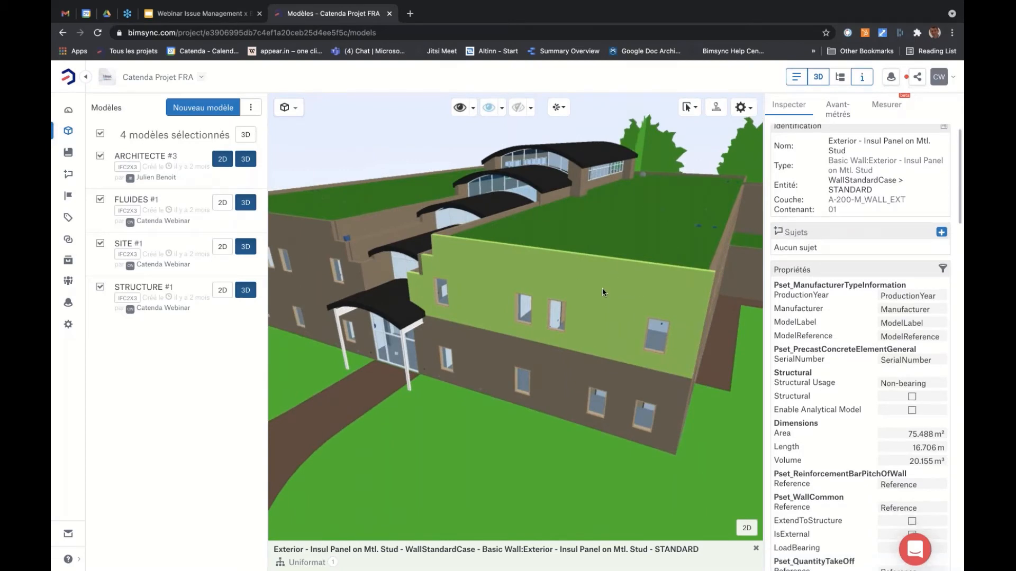
scroll(865, 287, down, 10)
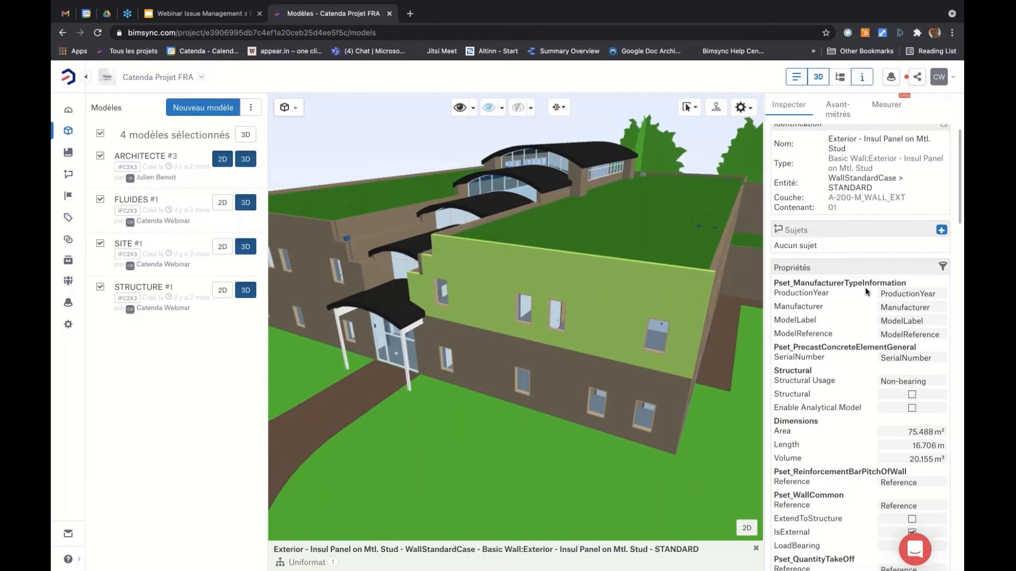
scroll(840, 305, down, 15)
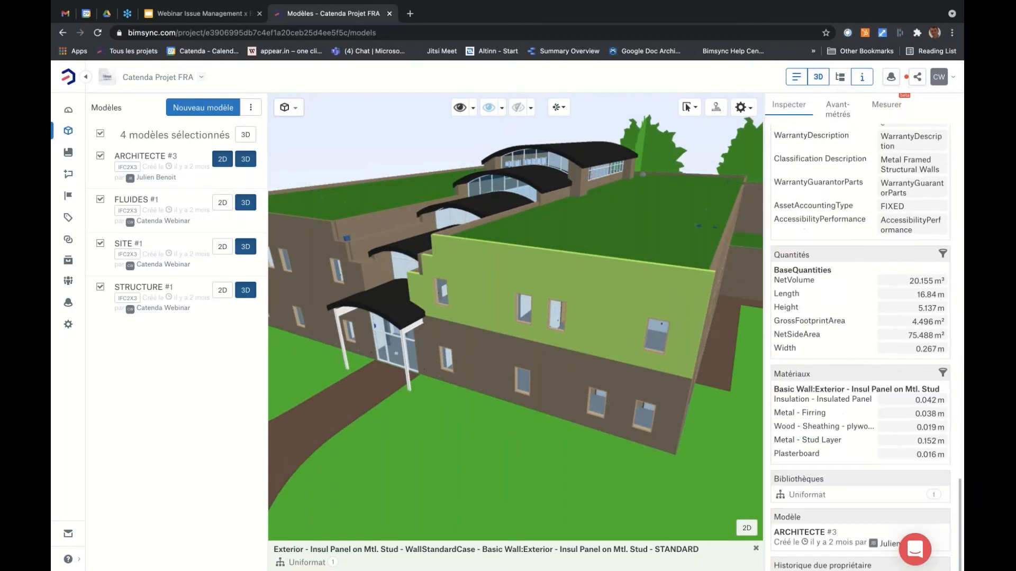
click(432, 132)
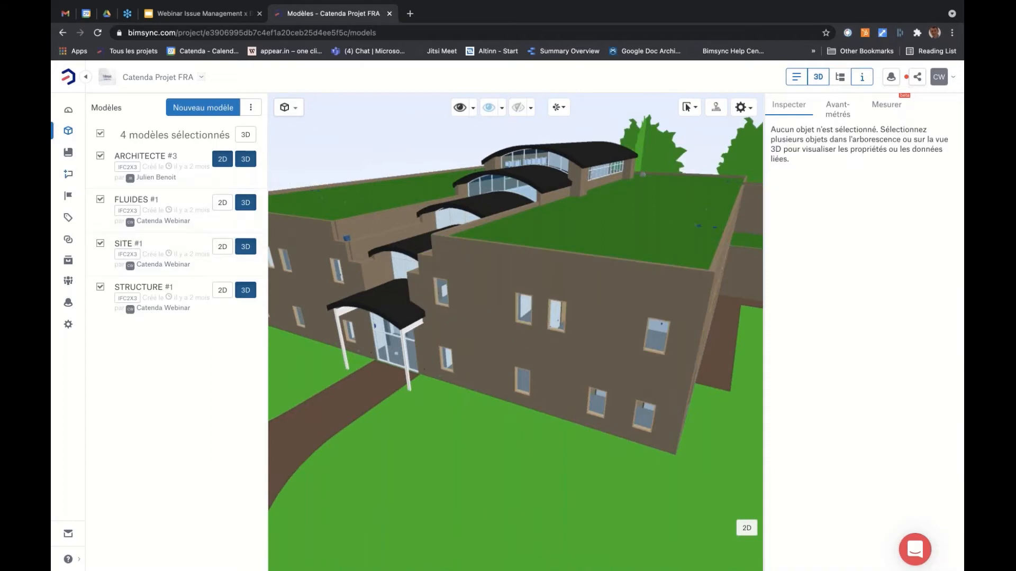
Show only the project's document library, without the 3D and information views, and open the 07-Architectural folder in Clinic Drawings
click(69, 262)
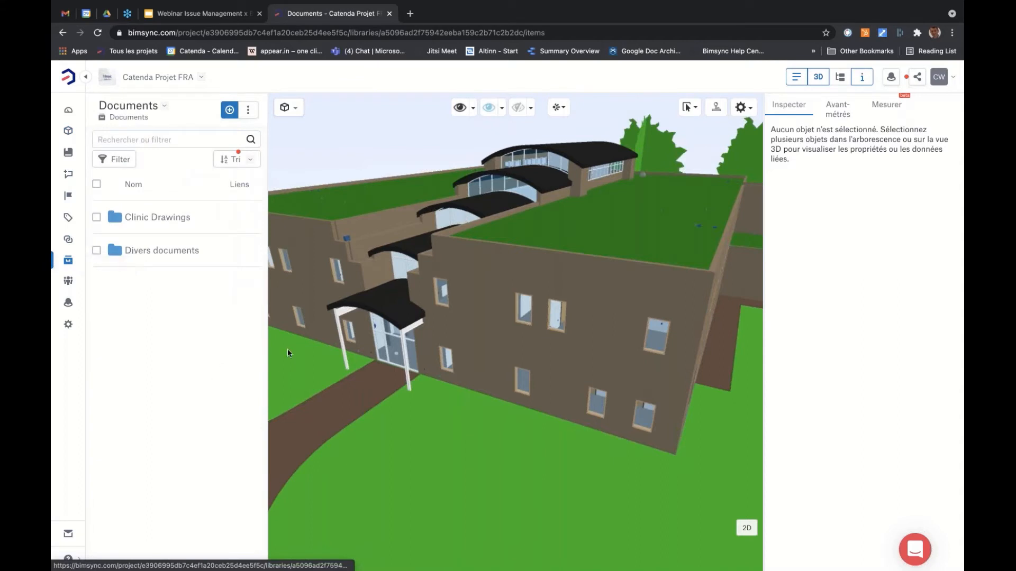
click(820, 80)
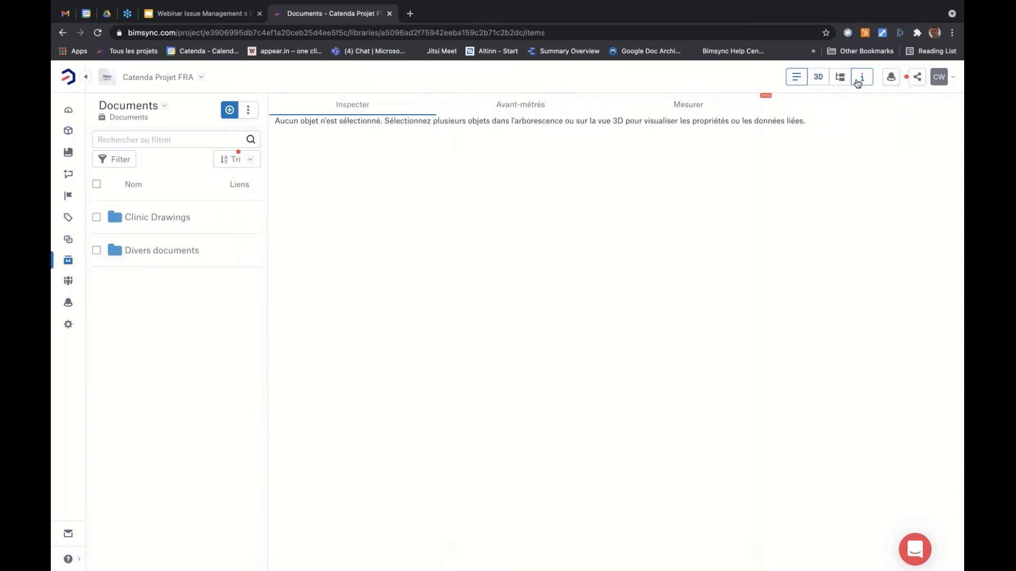
click(857, 82)
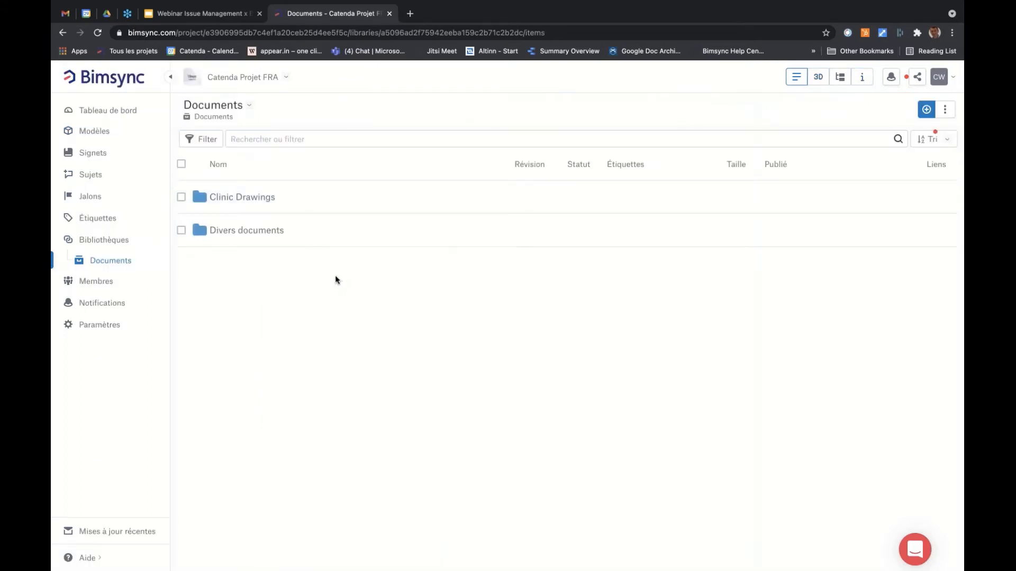
click(234, 199)
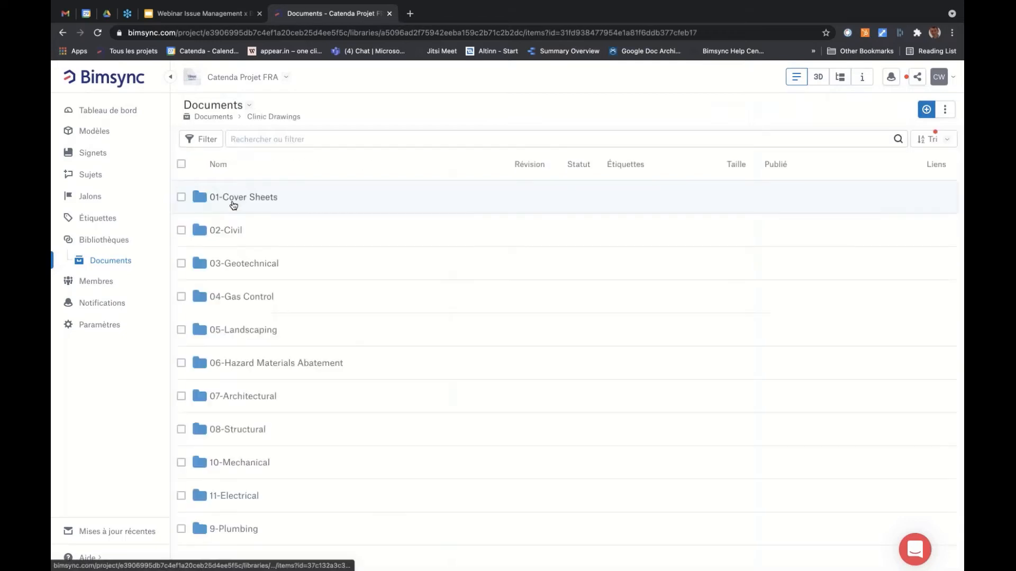
click(245, 404)
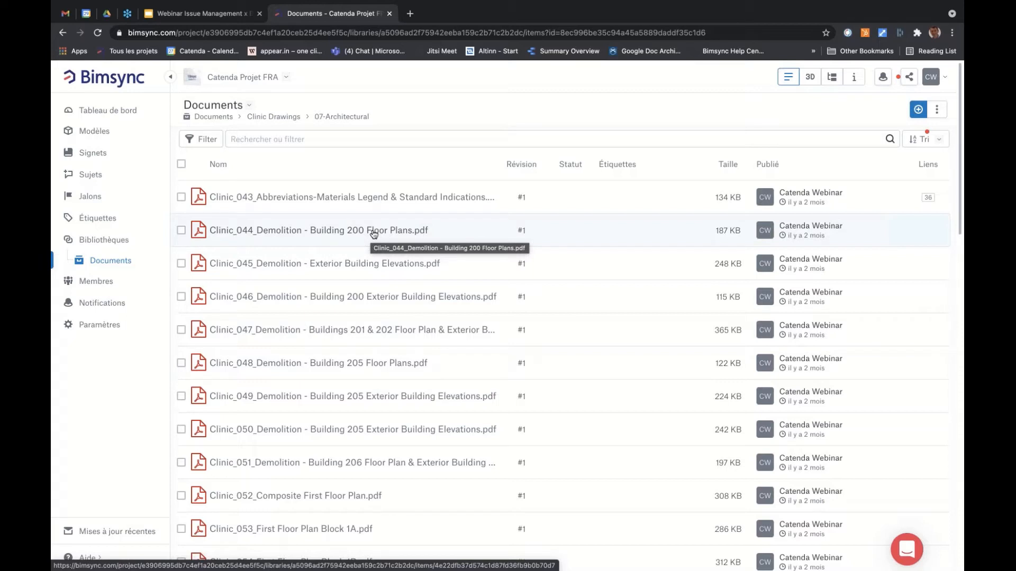
Open the project's issues with the navigation sidebar collapsed and switch to the Revue Synthèse issue list
click(90, 175)
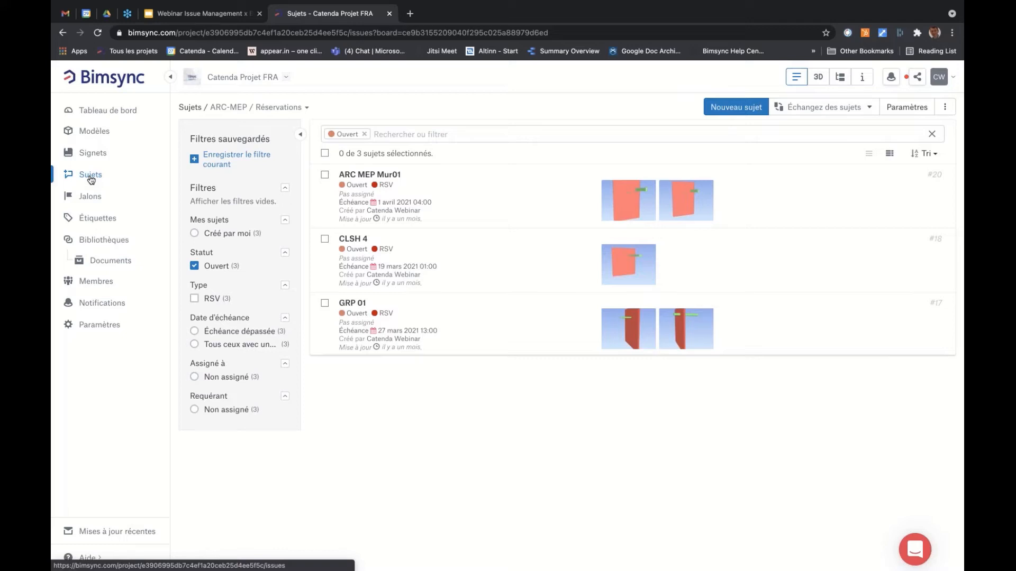
click(170, 76)
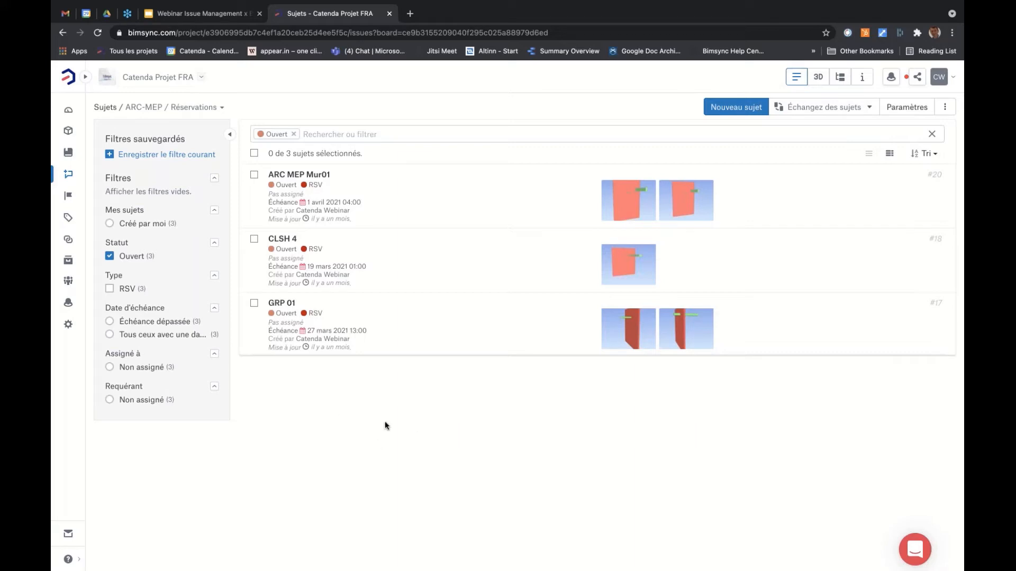
click(187, 108)
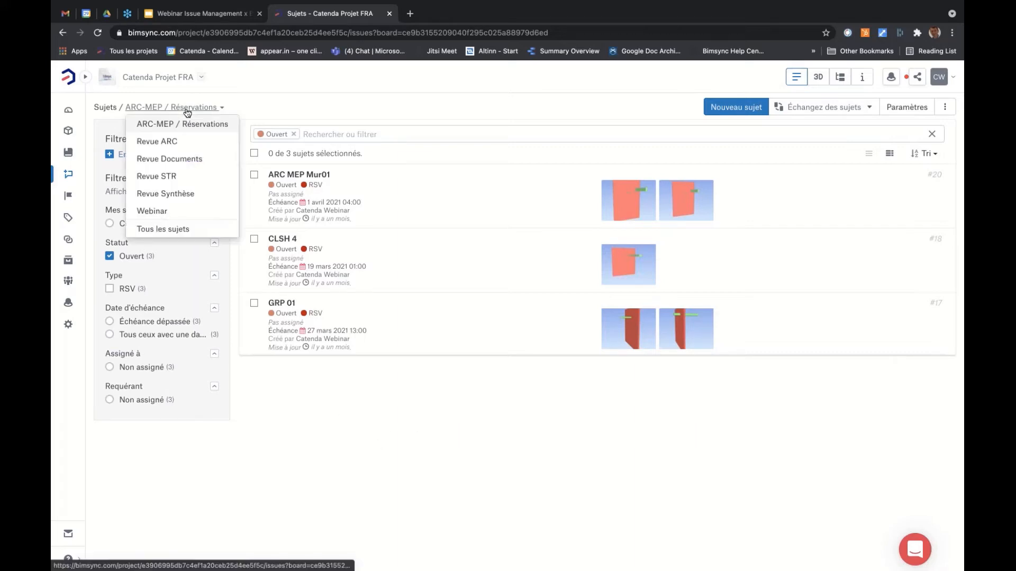
click(166, 194)
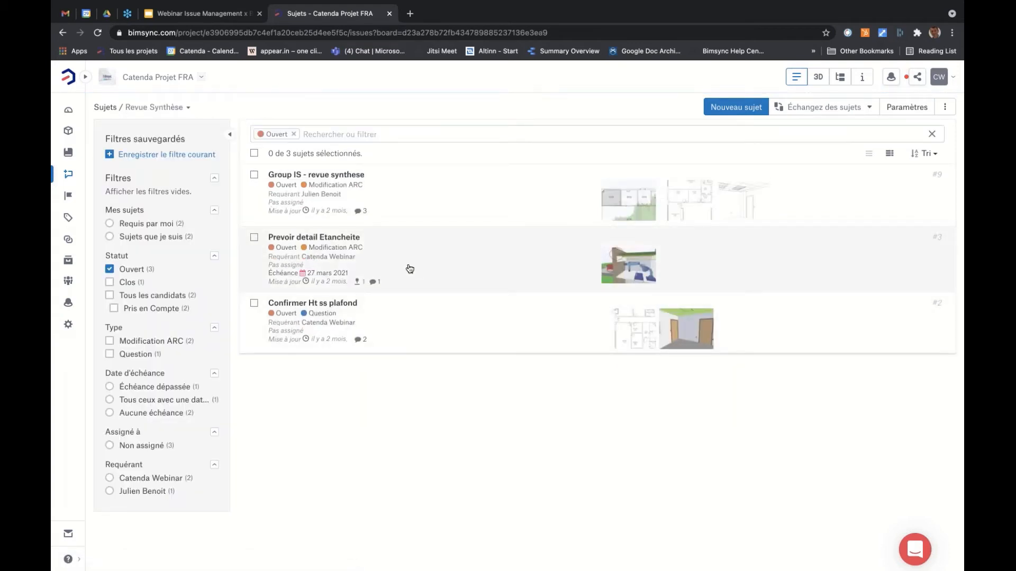
Open the Prevoir detail Etancheite issue and review its available statuses, issue types and annotated snapshot
click(410, 269)
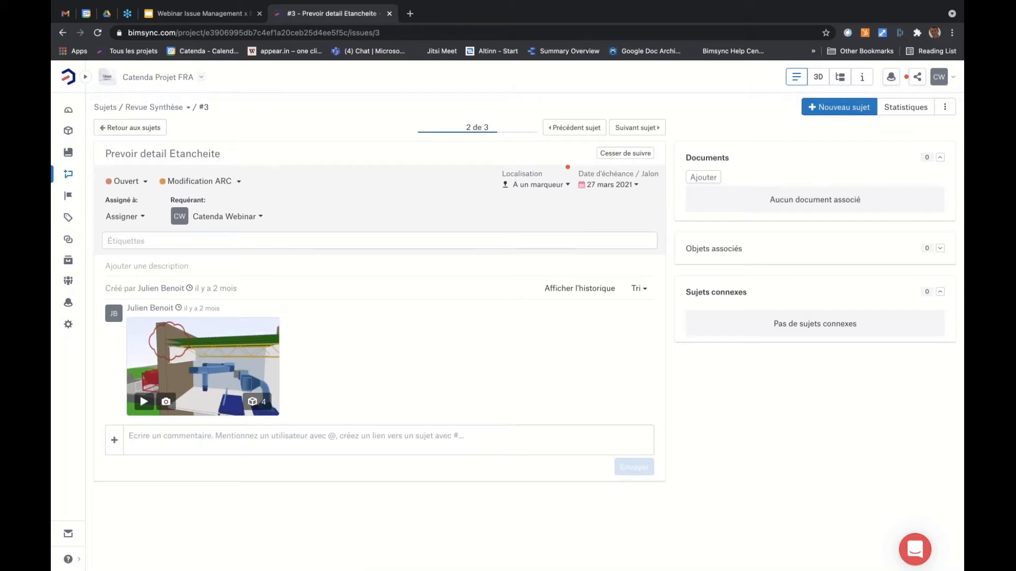
click(146, 183)
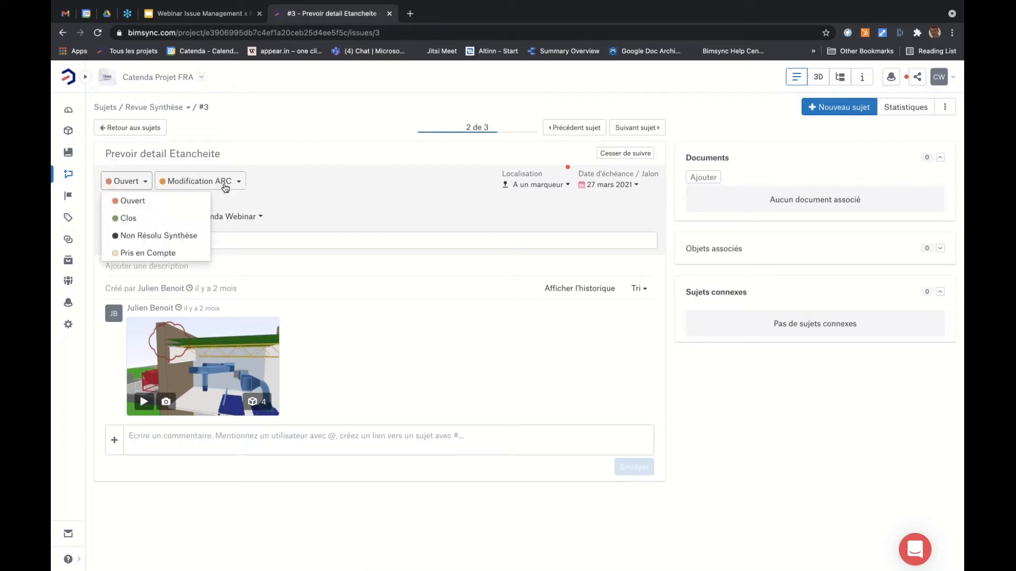
click(240, 182)
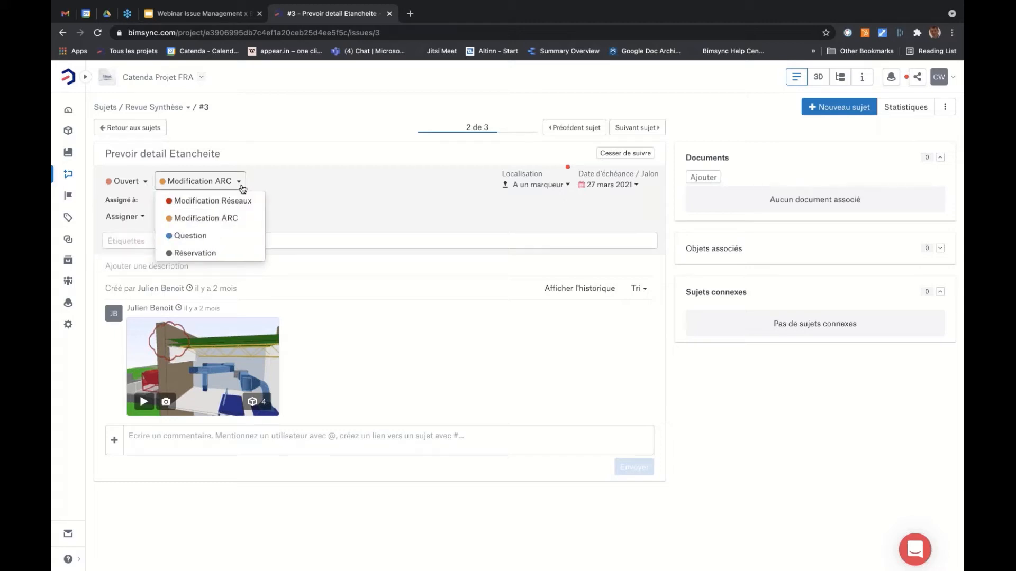
click(329, 188)
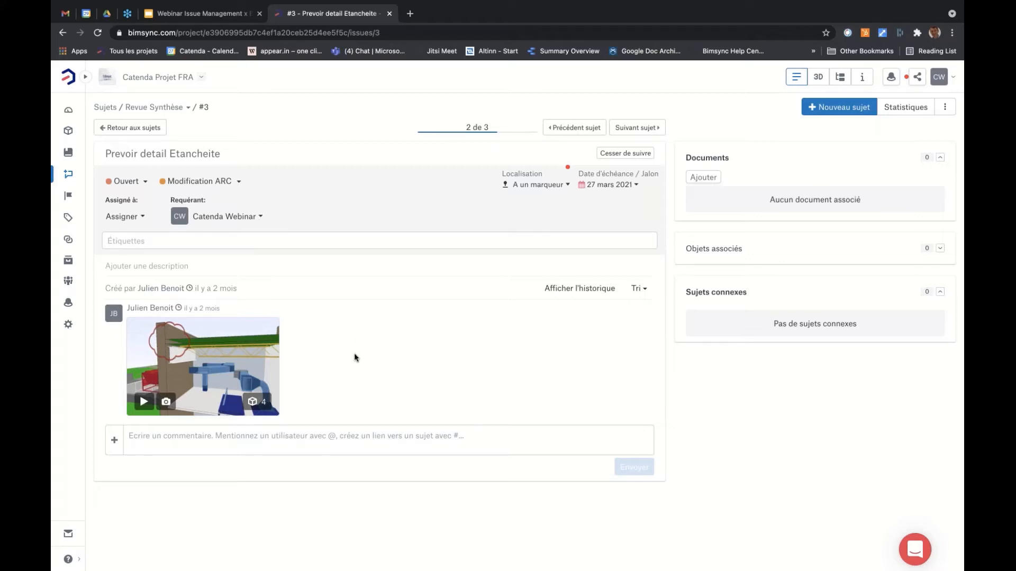
click(209, 366)
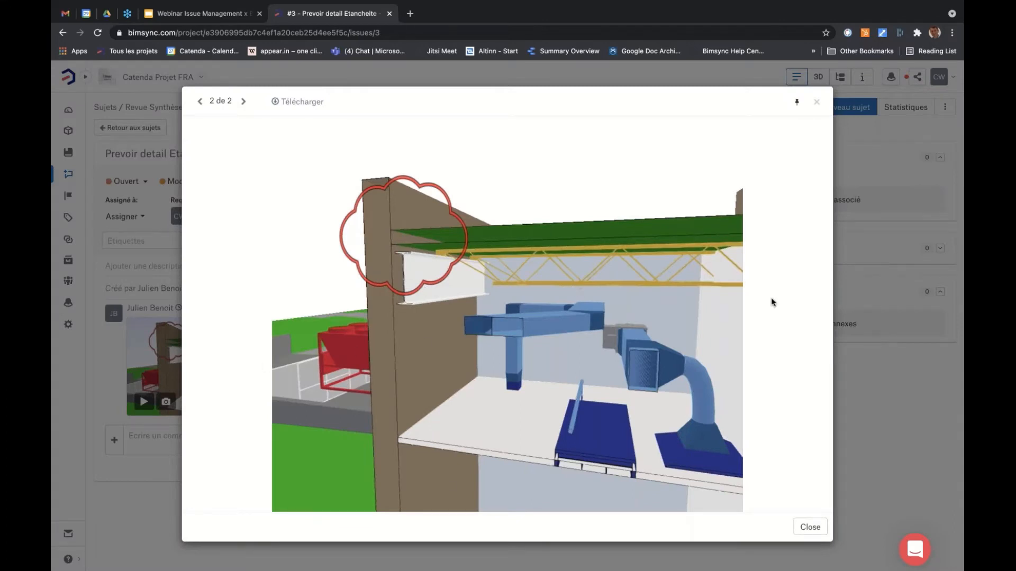
click(817, 103)
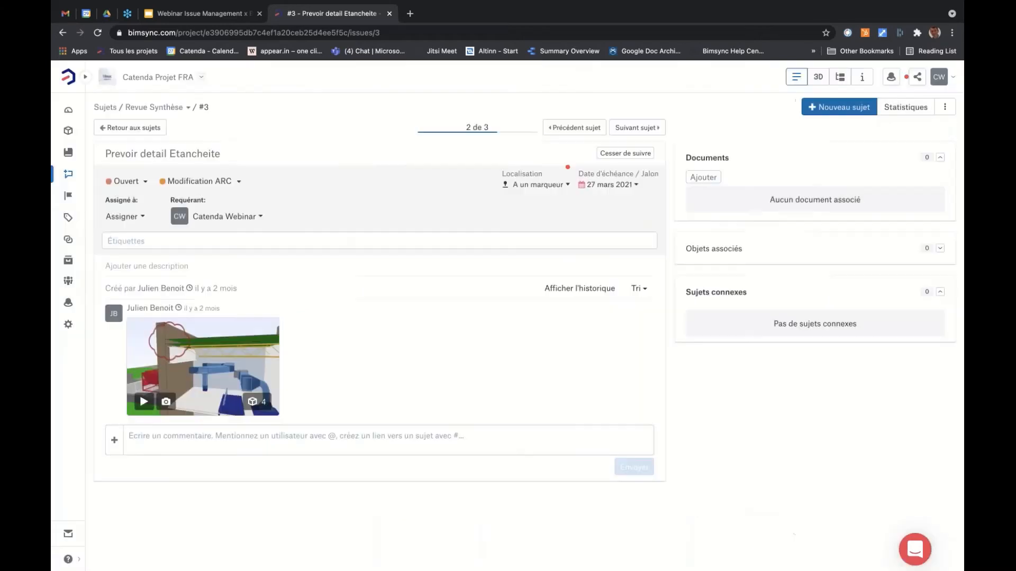
Open the issue's viewpoint in 3D, examine the sectioned roof and wall corner, and compare it with the enlarged annotated snapshot
click(144, 403)
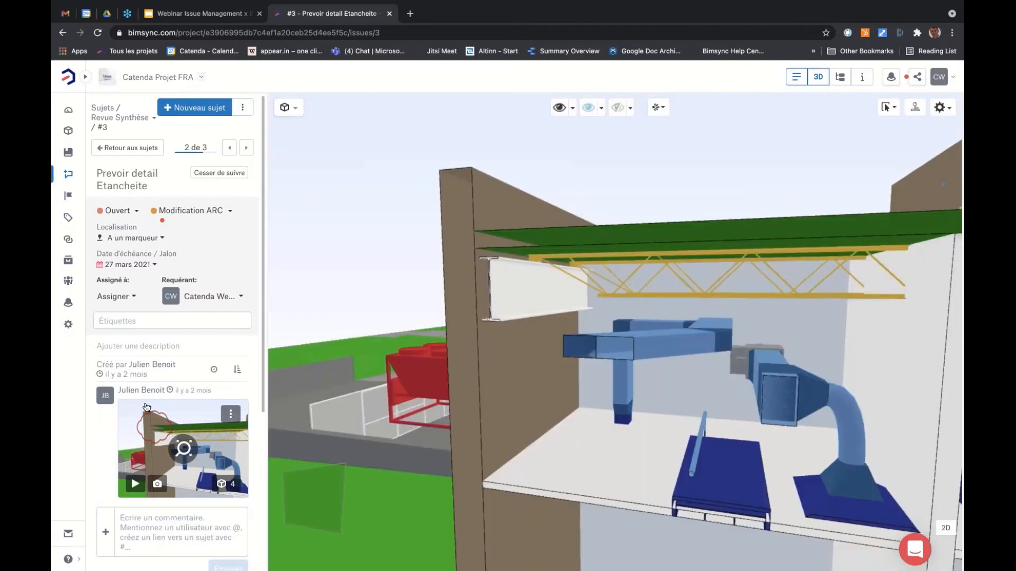
scroll(387, 248, down, 5)
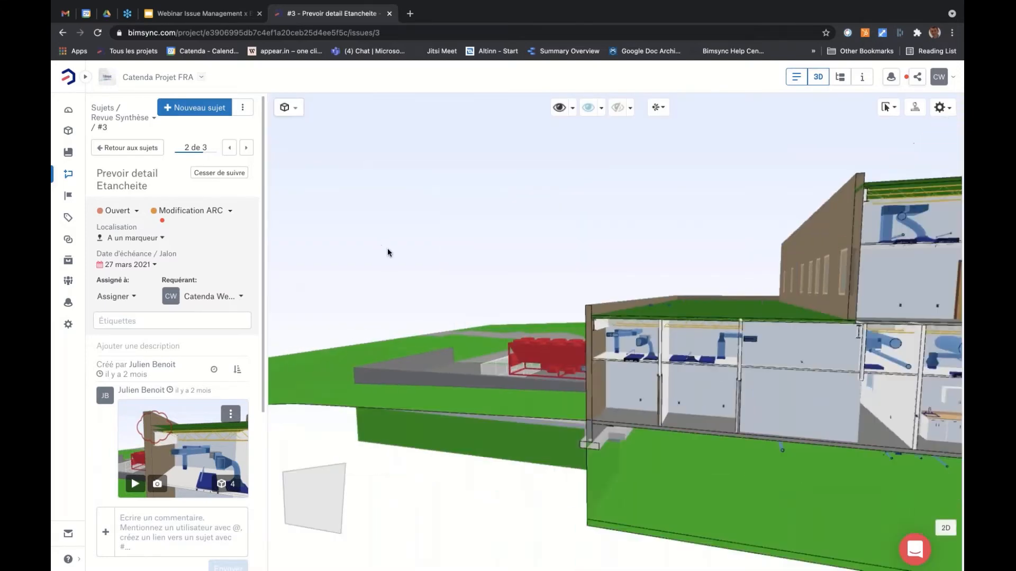
scroll(499, 272, up, 10)
scroll(498, 272, down, 4)
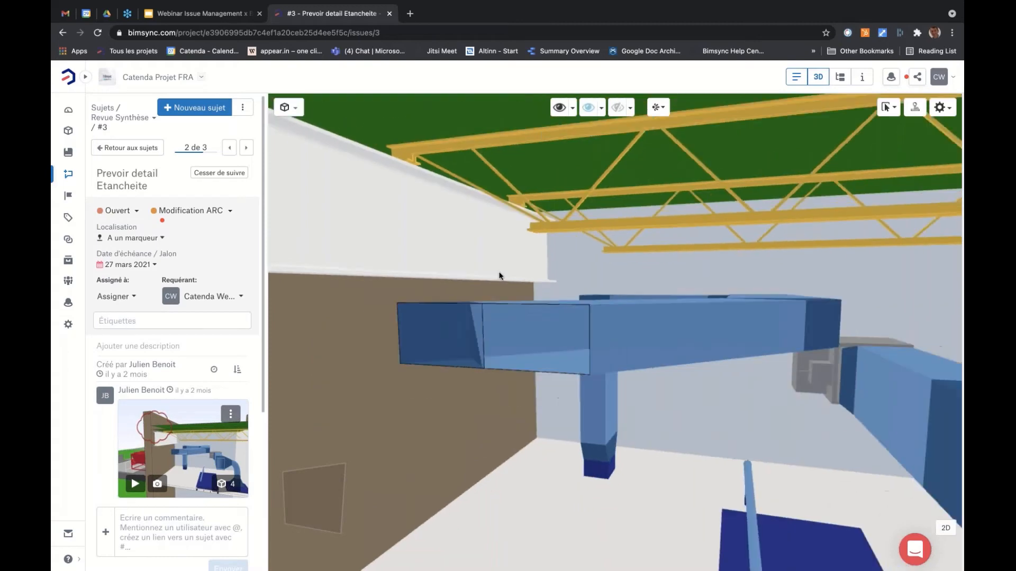
scroll(499, 272, down, 5)
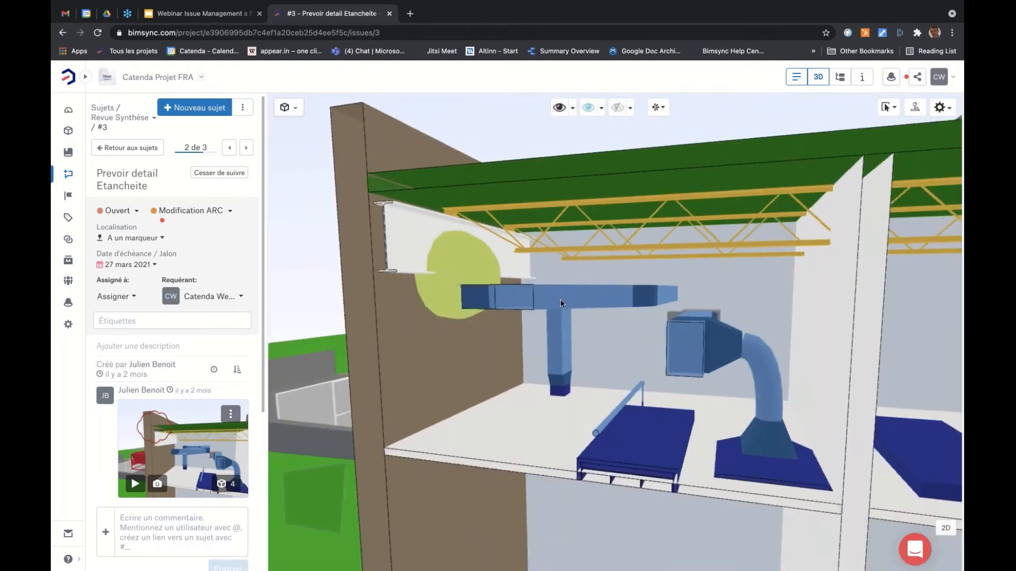
drag(561, 303, 456, 225)
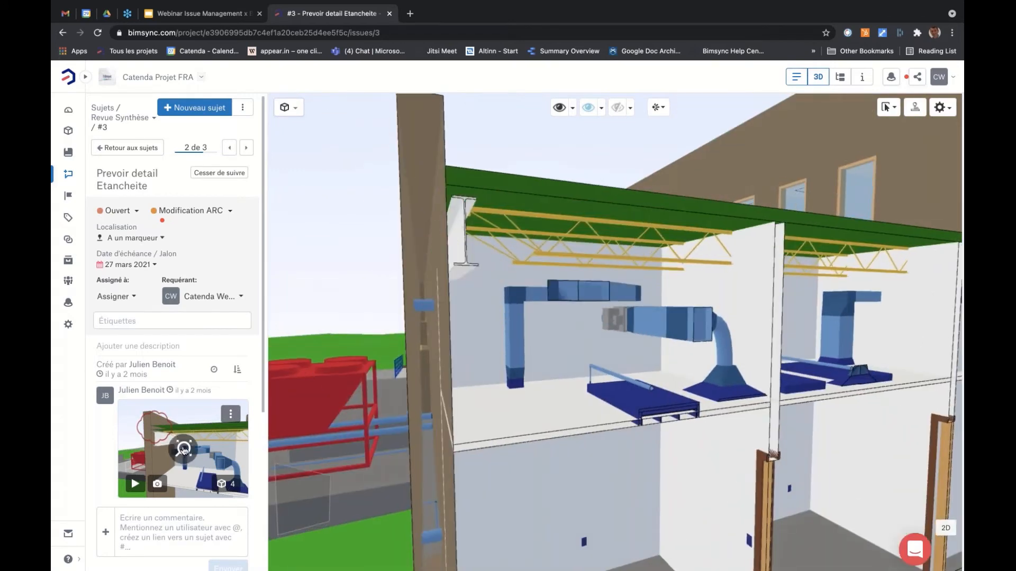
click(183, 451)
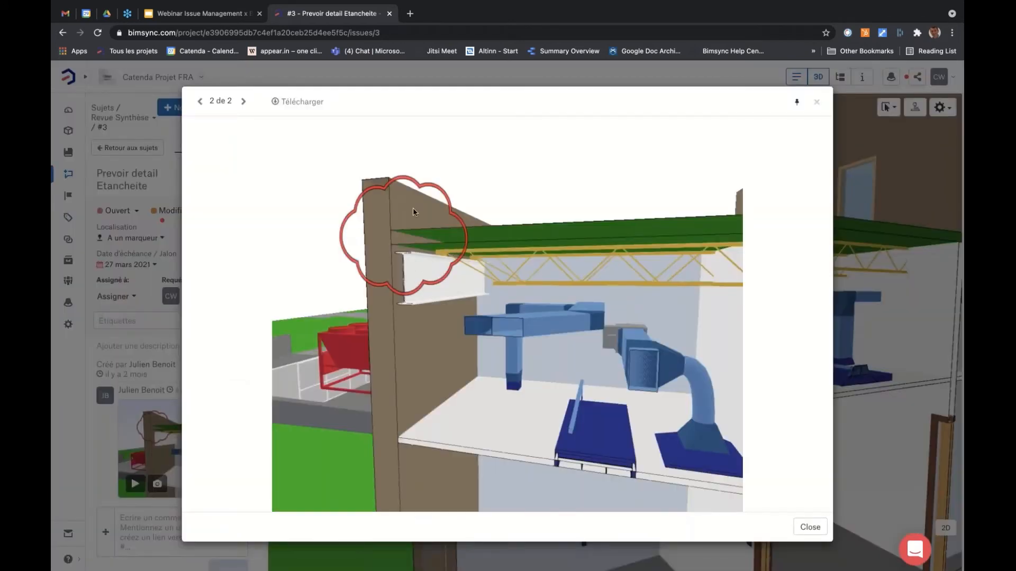
click(816, 103)
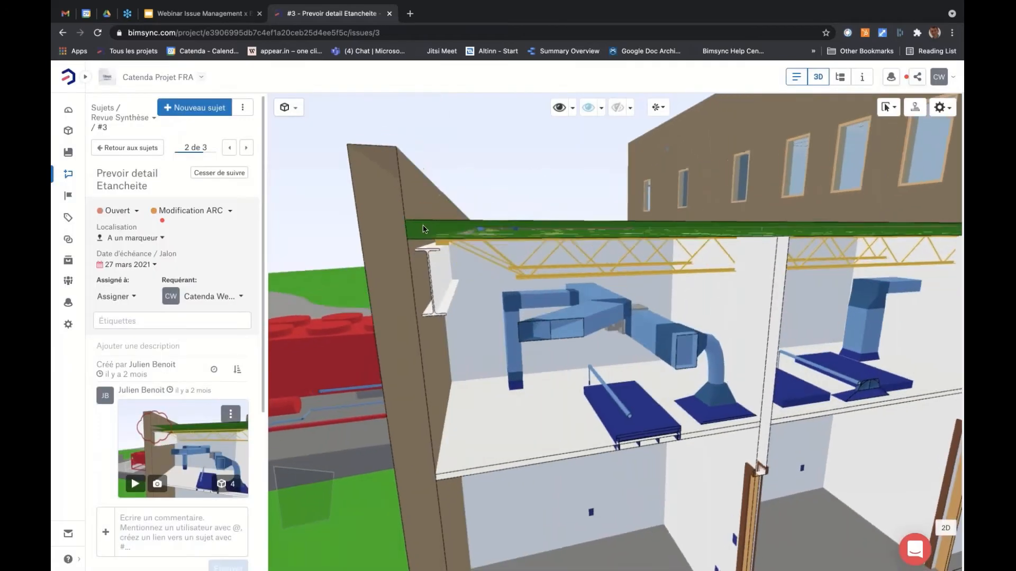
Identify the EPDM membrane roof slab and the adjoining exterior wall in 3D, and examine their junction with the selection cleared
click(424, 226)
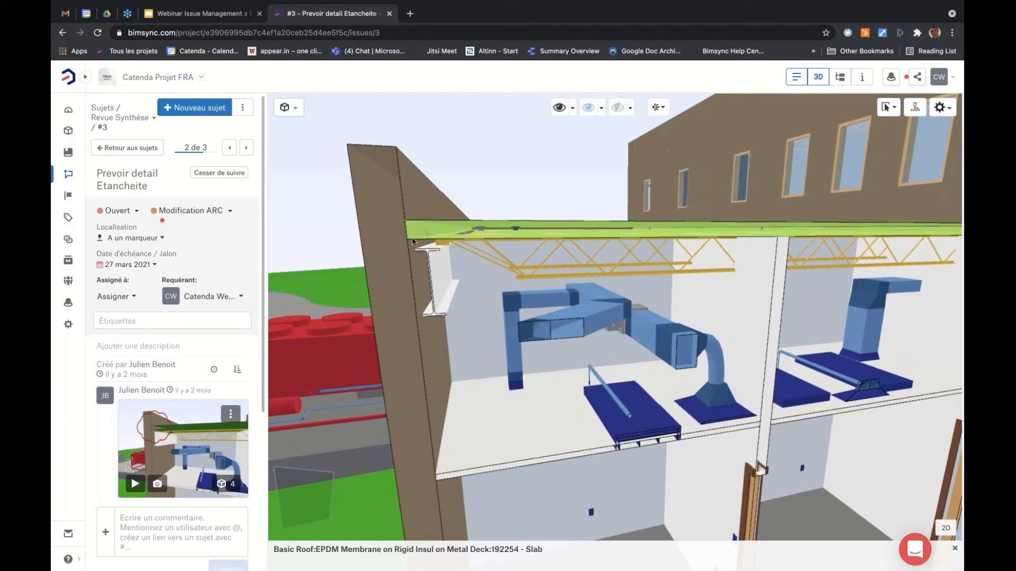
drag(455, 250, 390, 198)
click(390, 198)
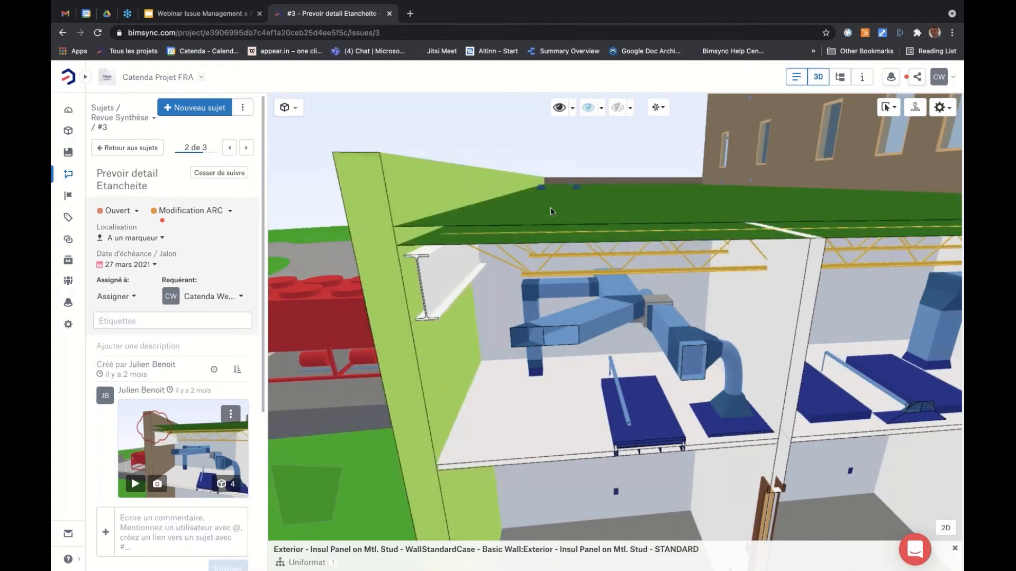
drag(550, 207, 491, 202)
click(490, 203)
scroll(547, 227, down, 5)
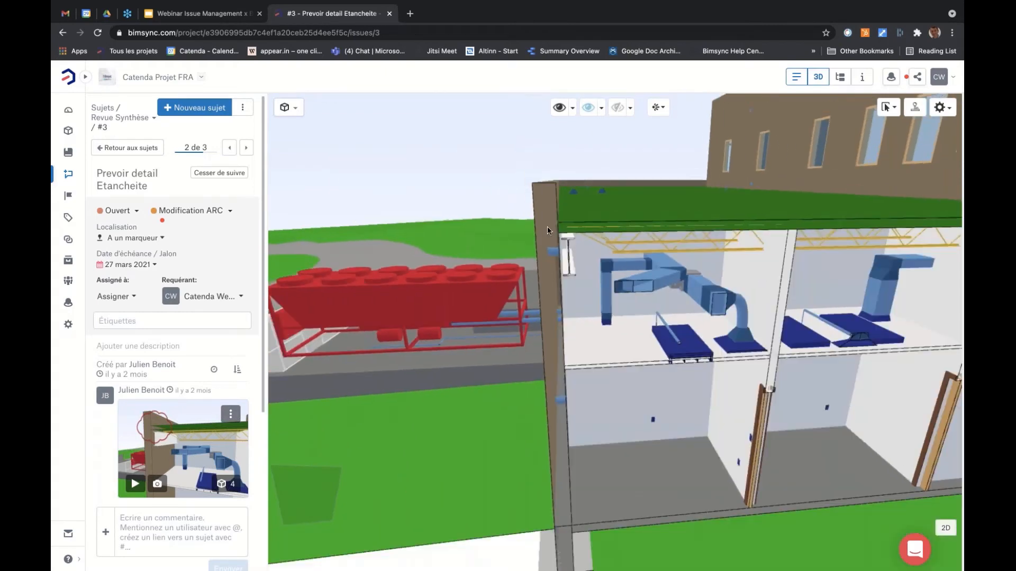
drag(546, 227, 575, 217)
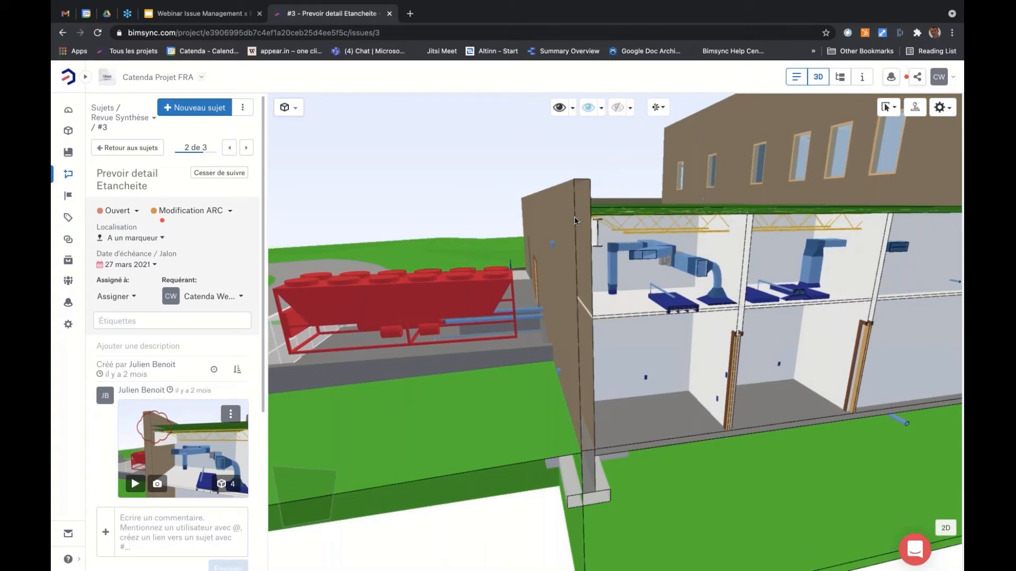
drag(552, 218, 528, 208)
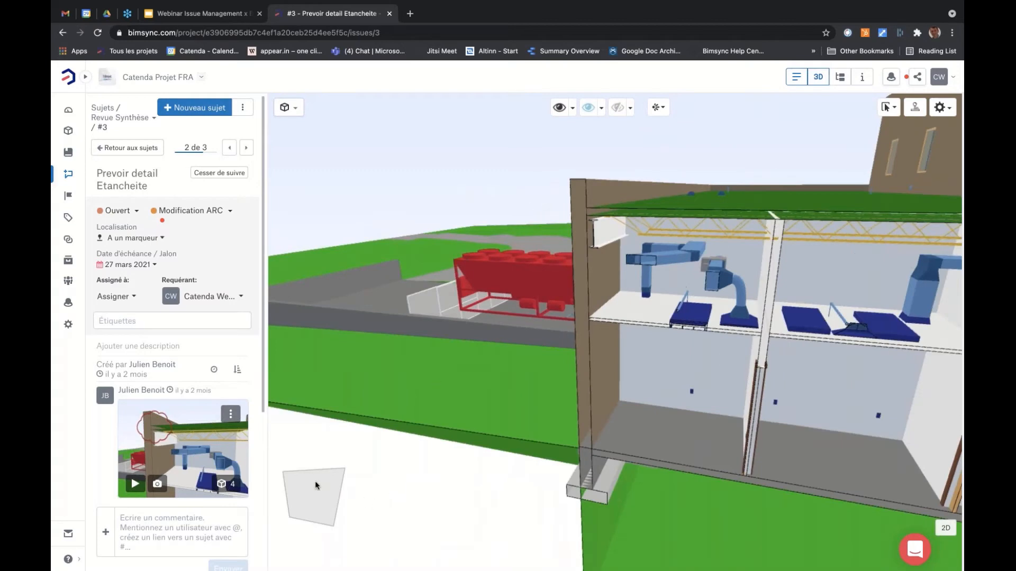
Hide the 3D view, return to the Revue Synthèse issue list and review the other available issue lists
click(818, 77)
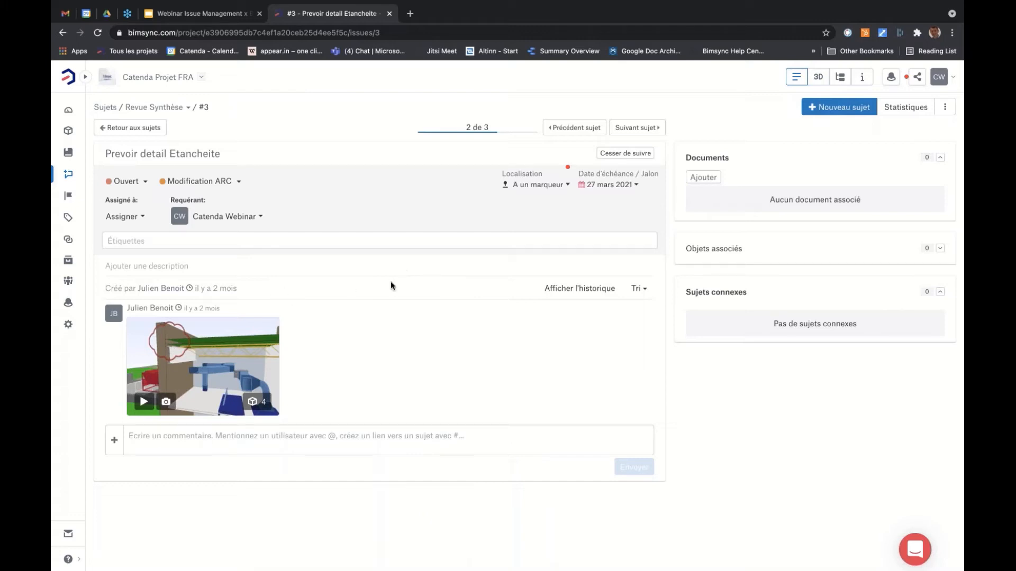
click(136, 129)
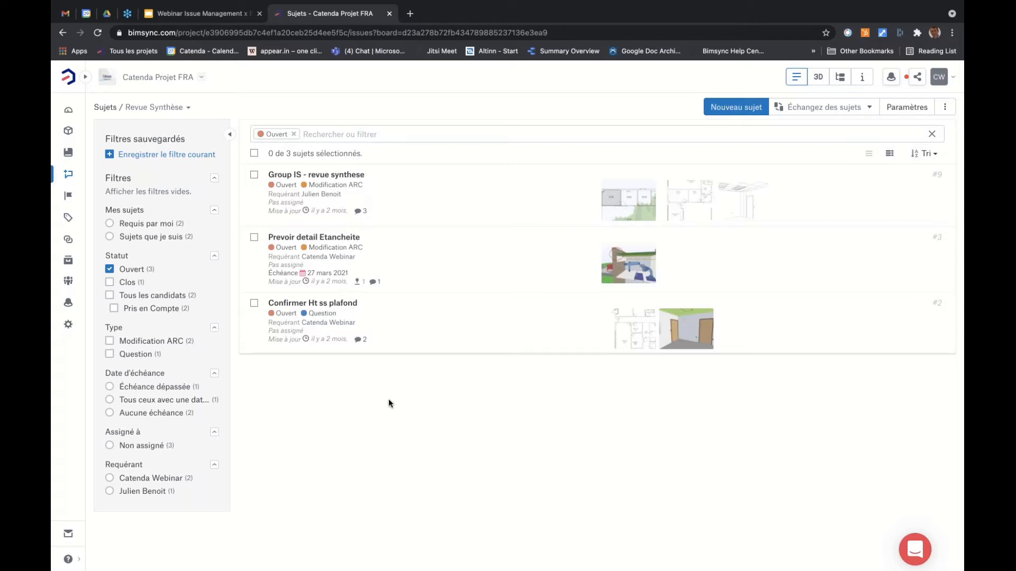
click(188, 108)
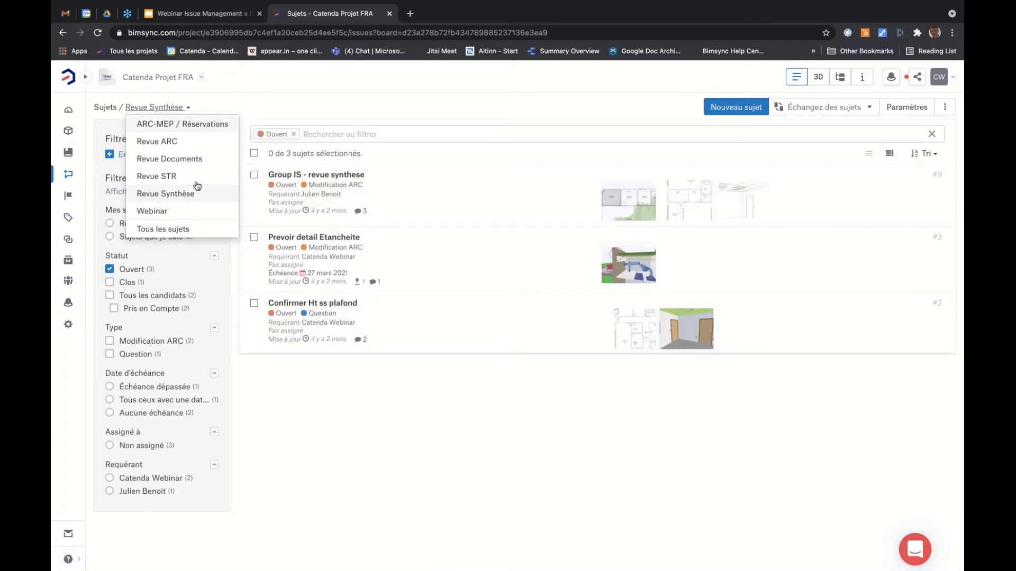
click(486, 454)
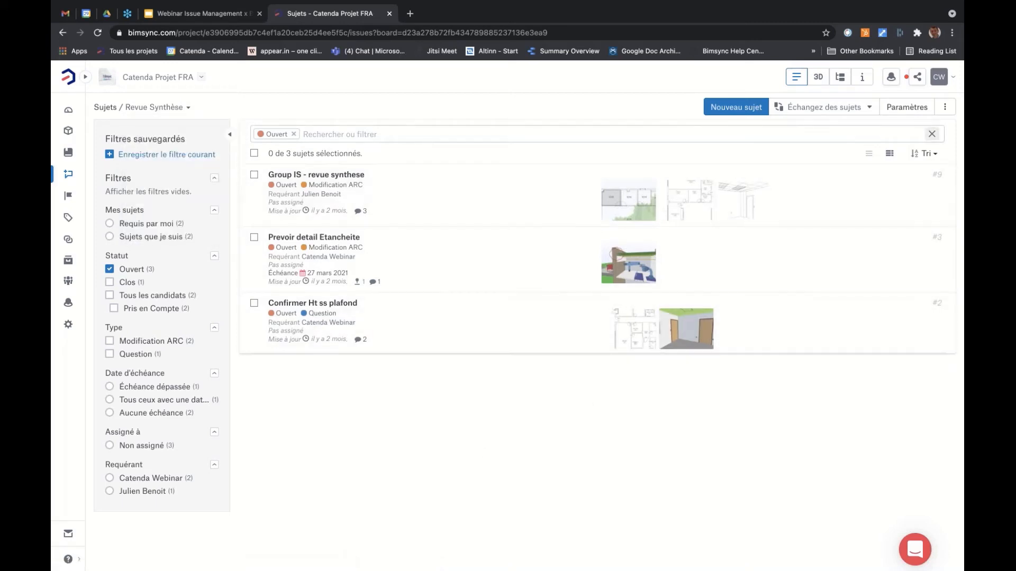
Create a new issue list named Revue BIM
click(946, 111)
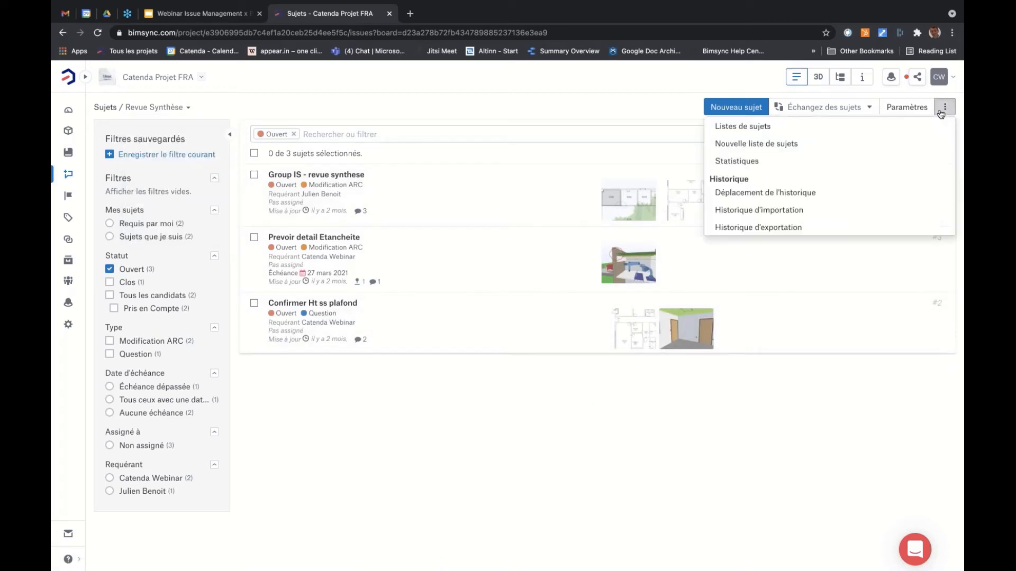
click(751, 145)
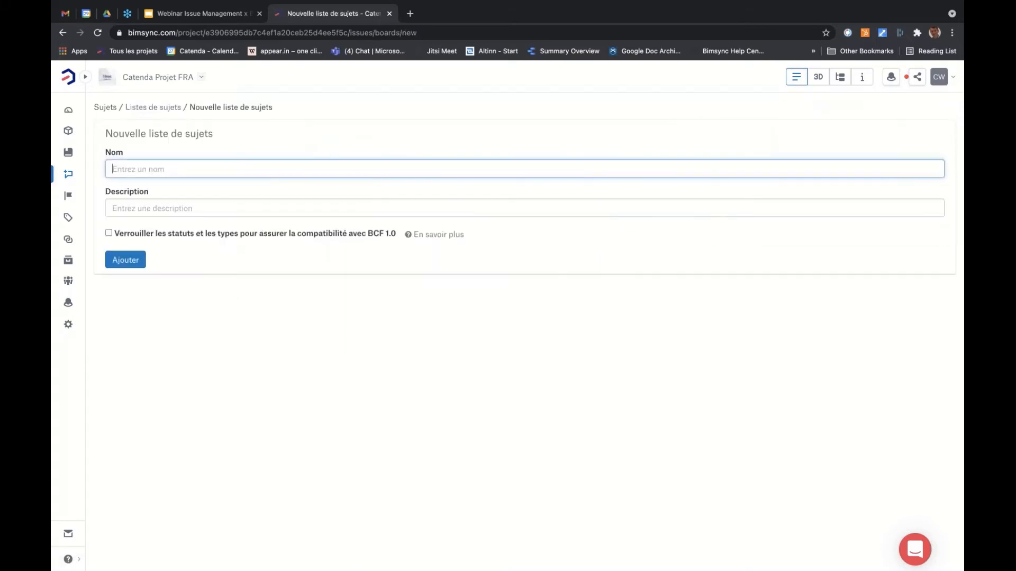
text(Revue BIM)
click(128, 260)
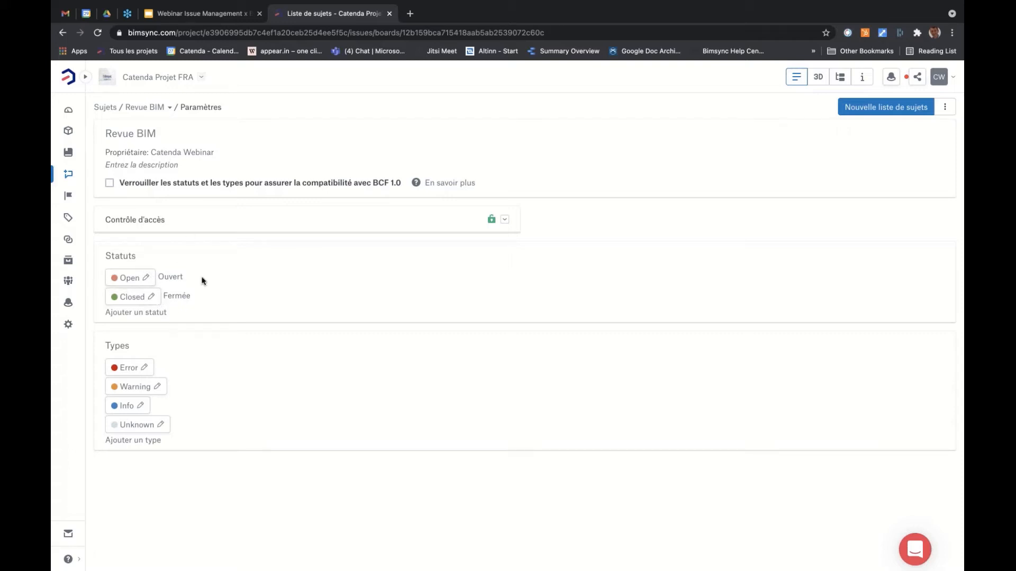
Rename the Open status of the Revue BIM list to En cours
click(146, 277)
key(BackSpace)
key(BackSpace)
key(BackSpace)
key(BackSpace)
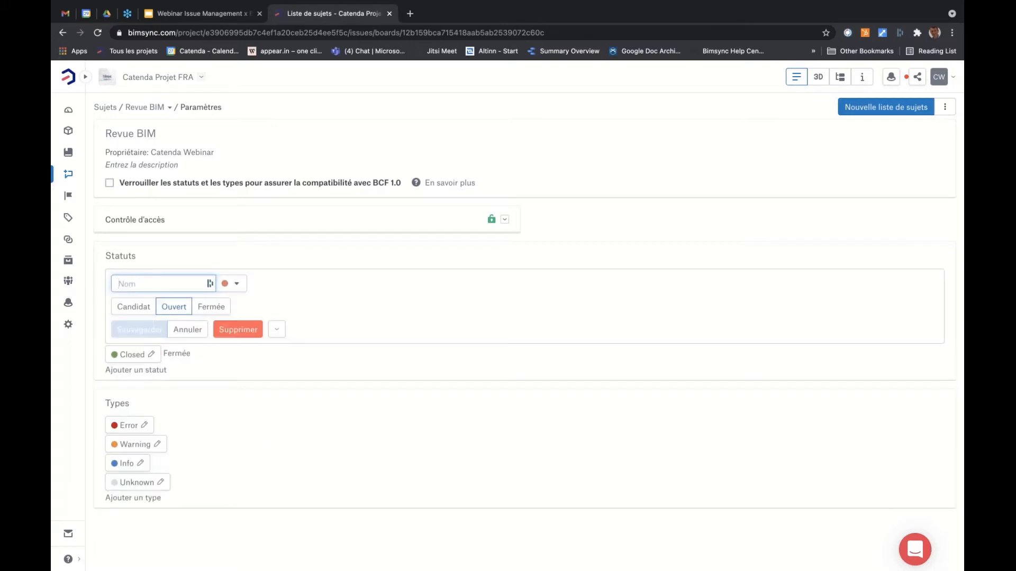
text(En cours)
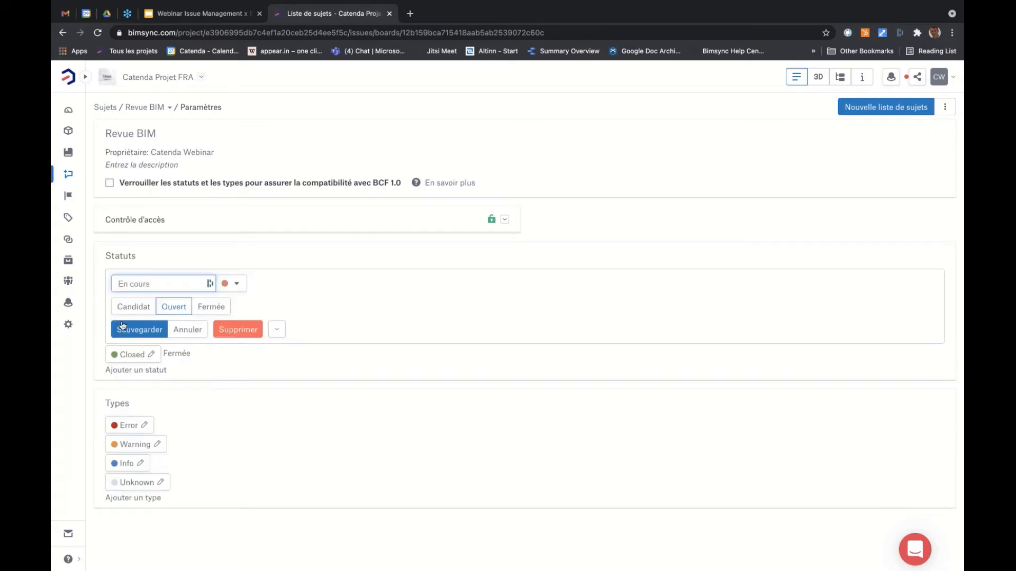
click(123, 326)
Rename the Closed status of the Revue BIM list to Clos
click(134, 297)
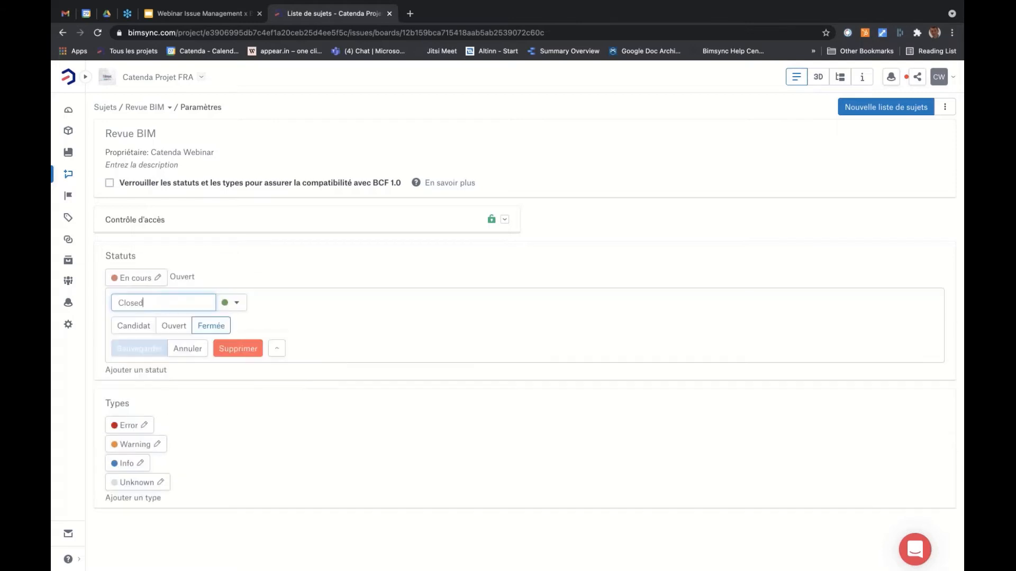
key(BackSpace)
key(BackSpace)
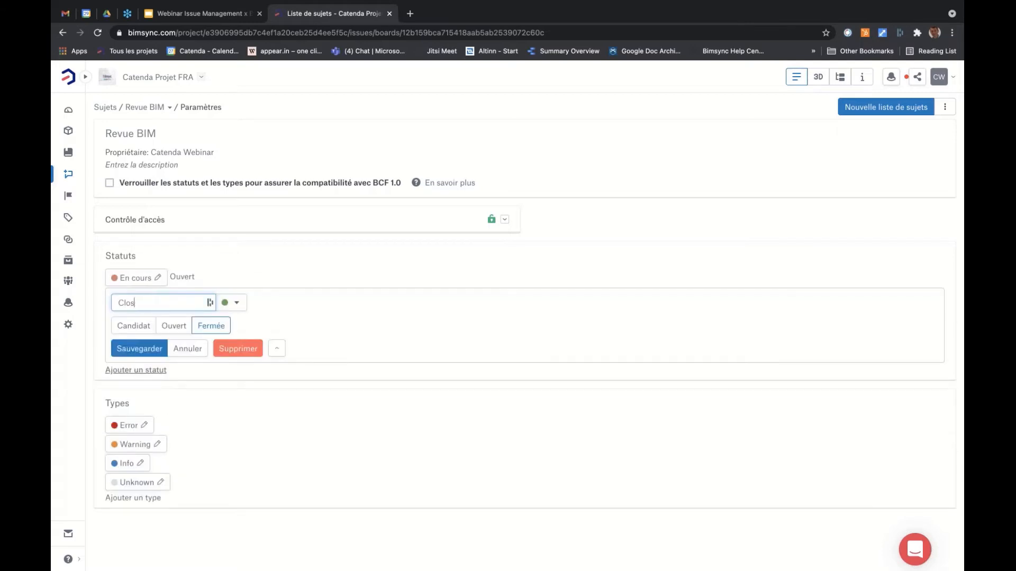
click(139, 348)
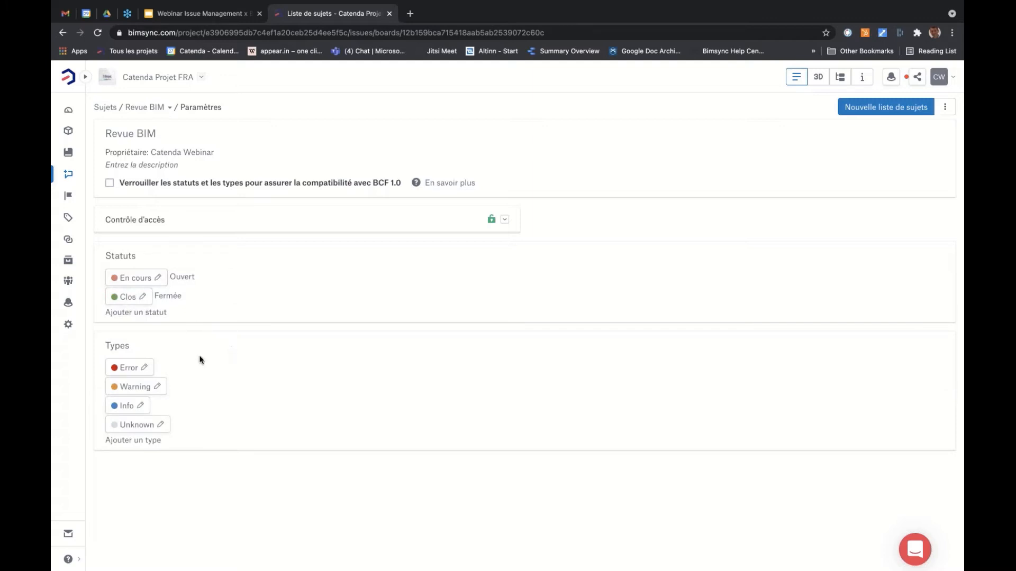
Rename the Error issue type to Erreur
click(137, 372)
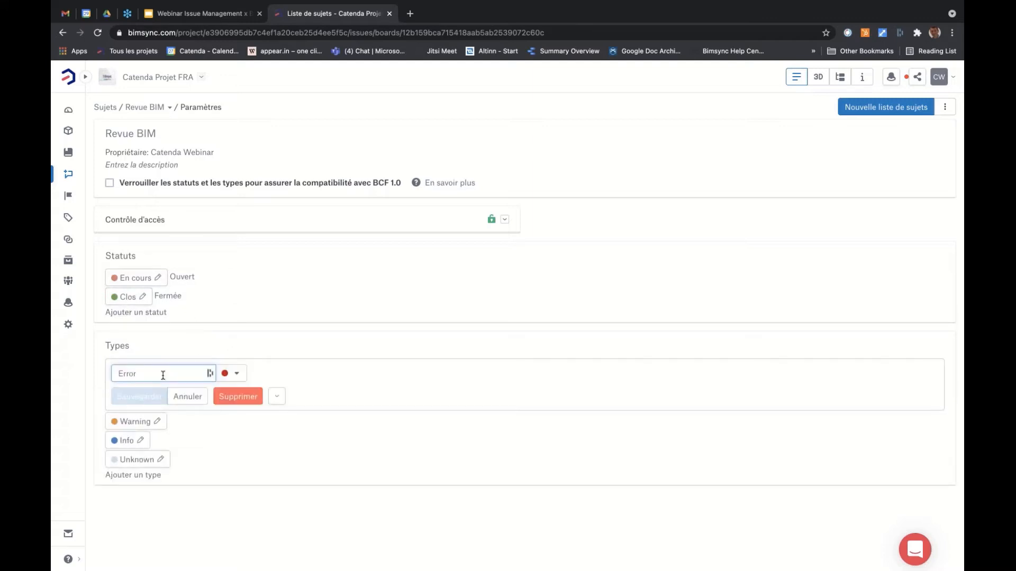
key(BackSpace)
key(BackSpace)
text(eur)
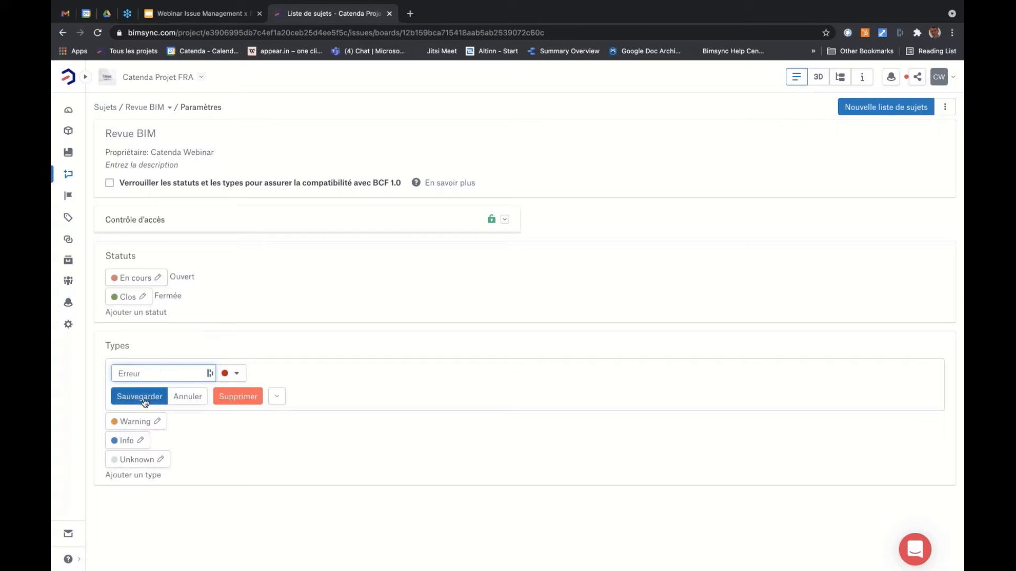
click(142, 398)
Rename the Warning issue type to Remarque
click(154, 387)
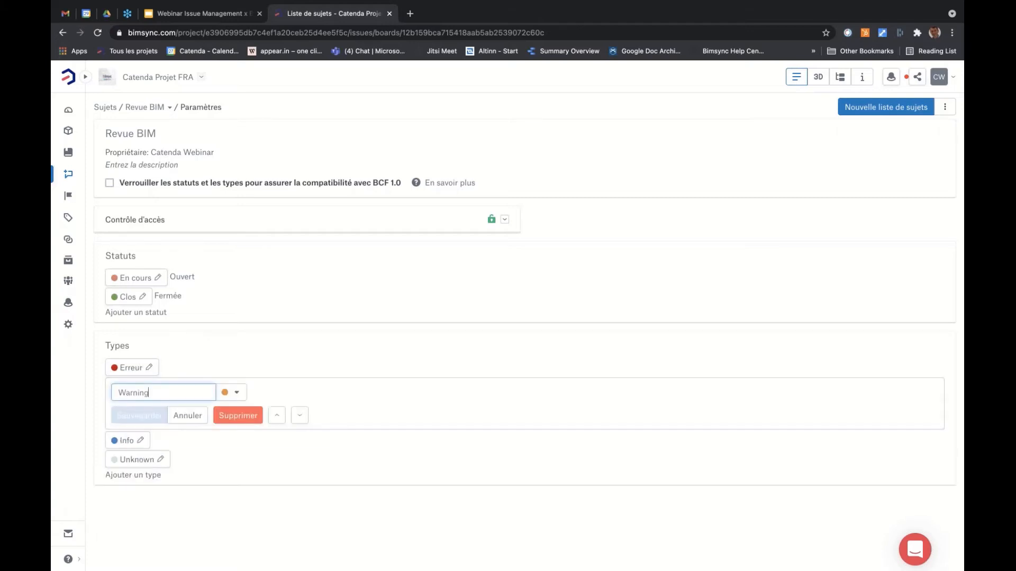
key(BackSpace)
key(BackSpace)
key(BackSpace)
key(BackSpace)
key(BackSpace)
key(BackSpace)
key(BackSpace)
text(a)
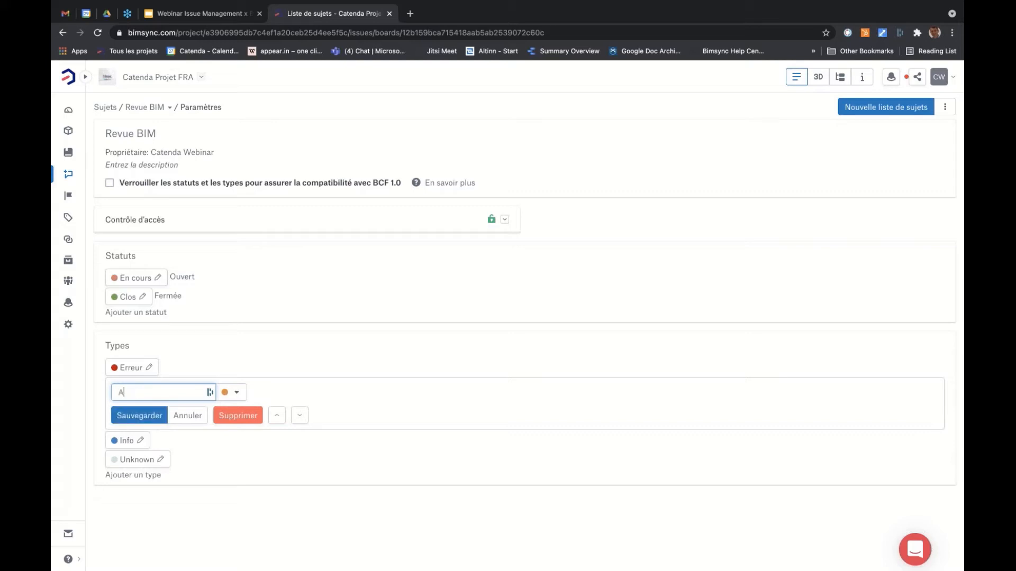
key(BackSpace)
text(Remarque)
click(144, 416)
Rename the Info issue type to IFC and delete the Unknown type
click(133, 407)
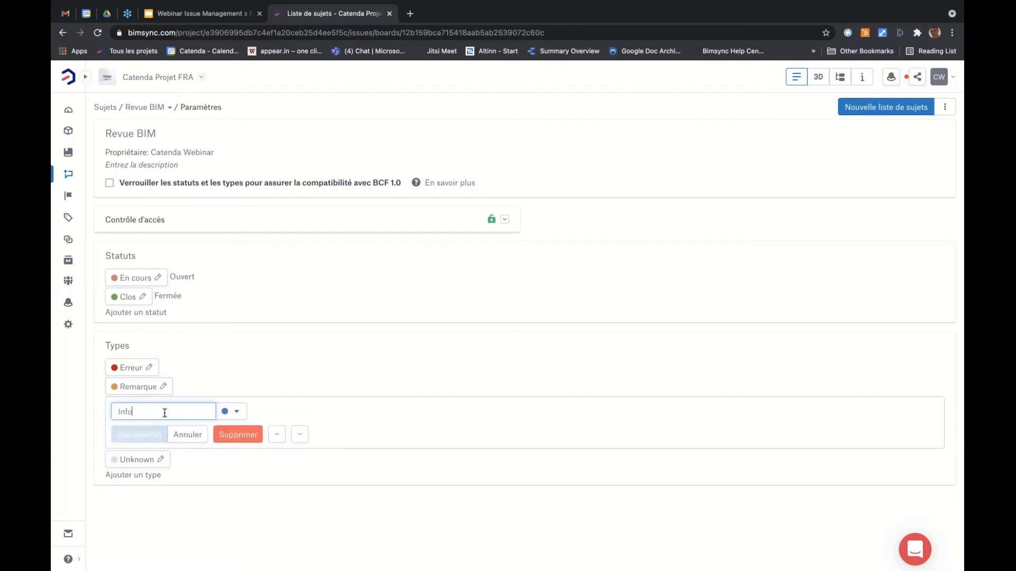
key(BackSpace)
key(BackSpace)
key(BackSpace)
key(BackSpace)
text(IFC)
click(136, 434)
click(161, 425)
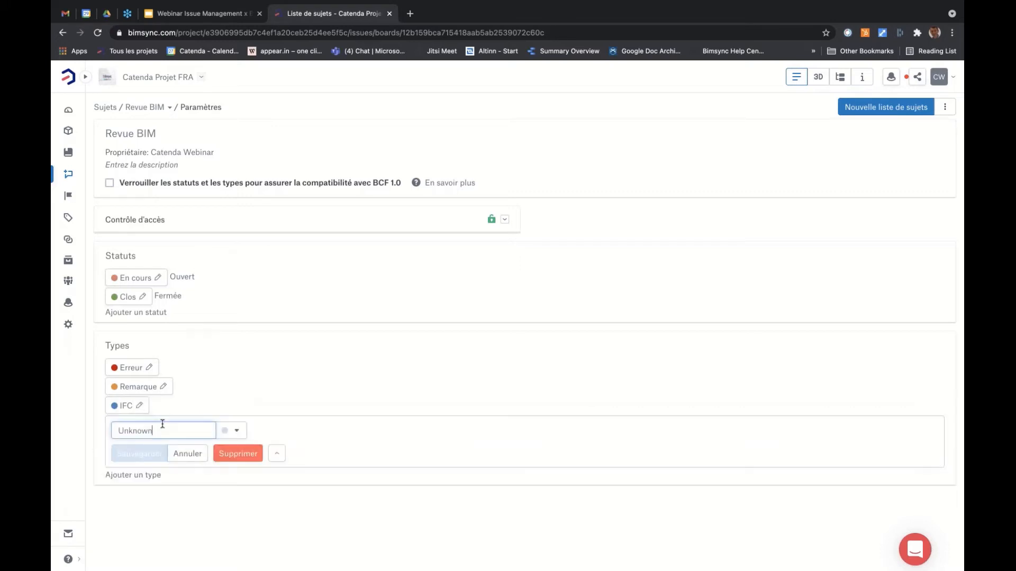
click(246, 458)
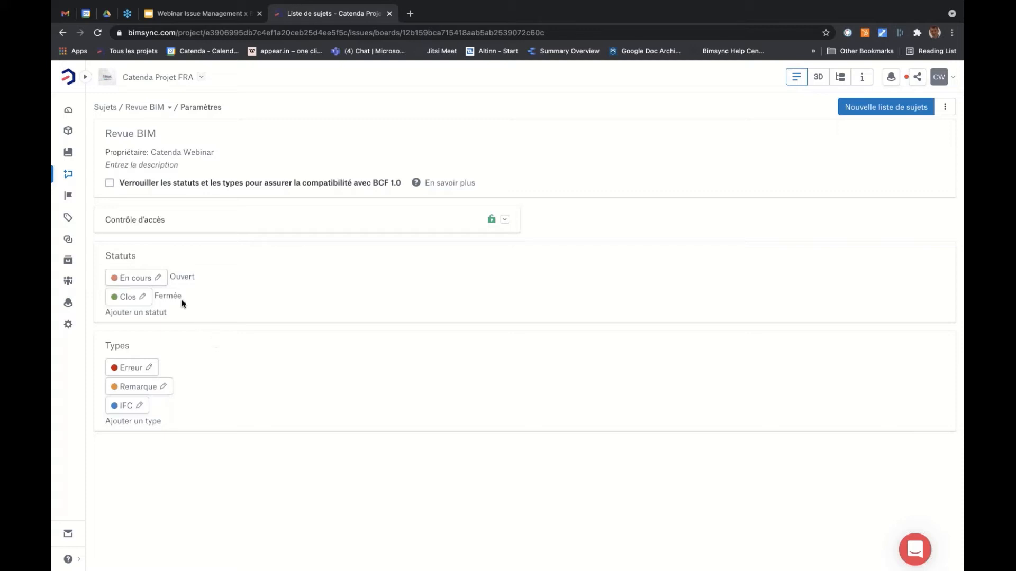
Add a status named Non résolu with the Candidat category to the Revue BIM list
click(150, 314)
text(Non )
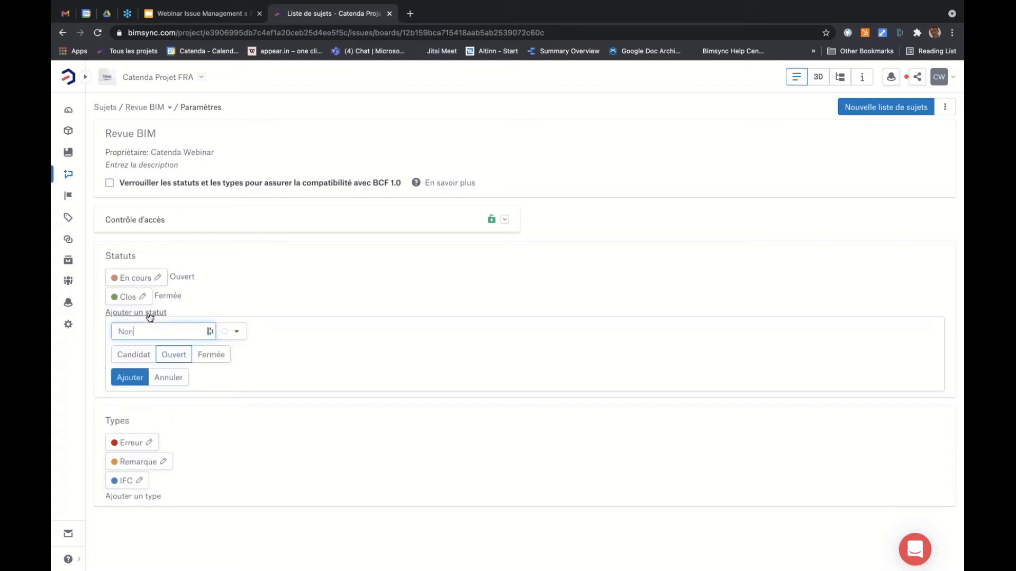
text(résolu)
click(135, 356)
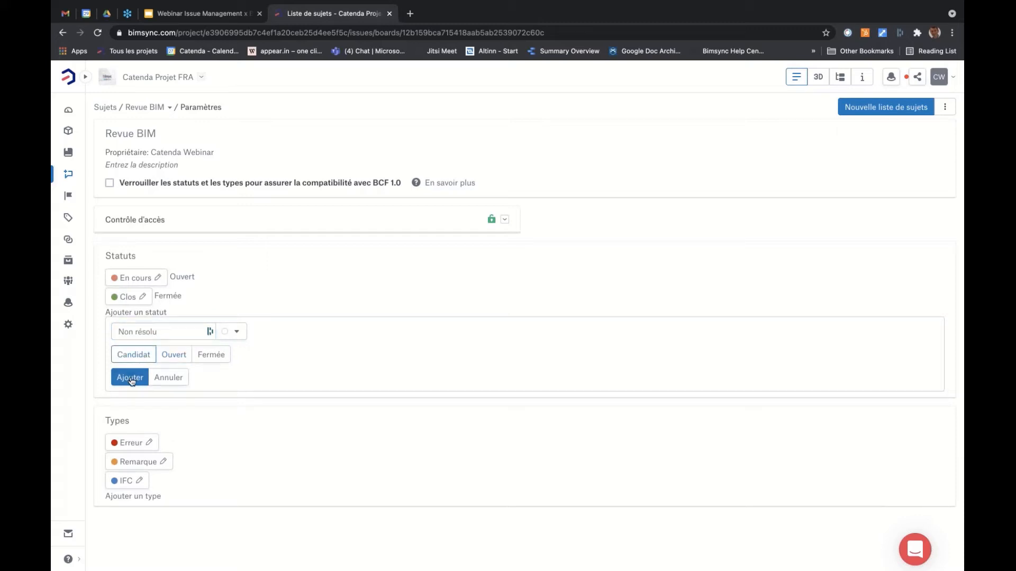
click(131, 379)
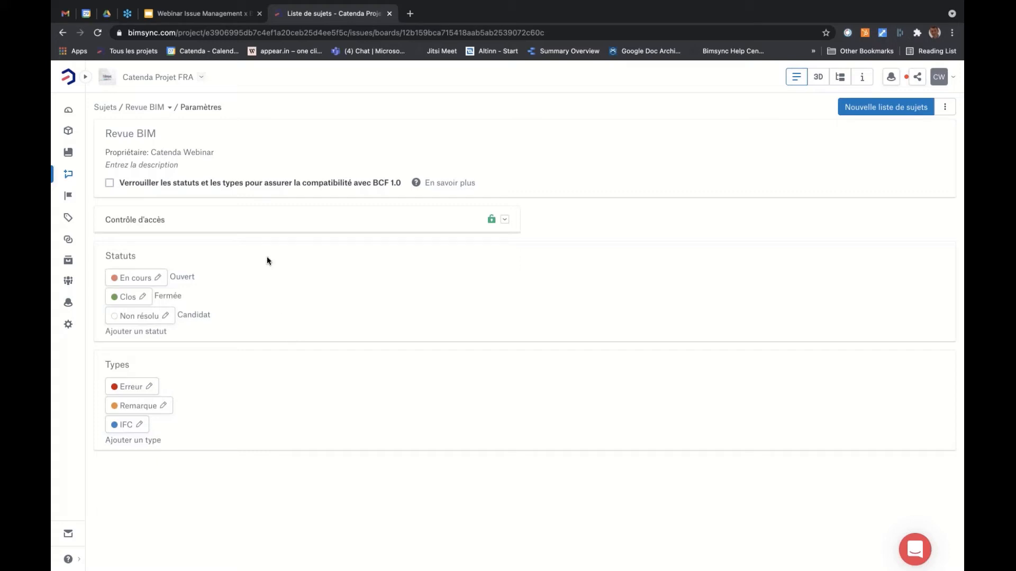
Show the access control details of the Revue BIM list
click(265, 228)
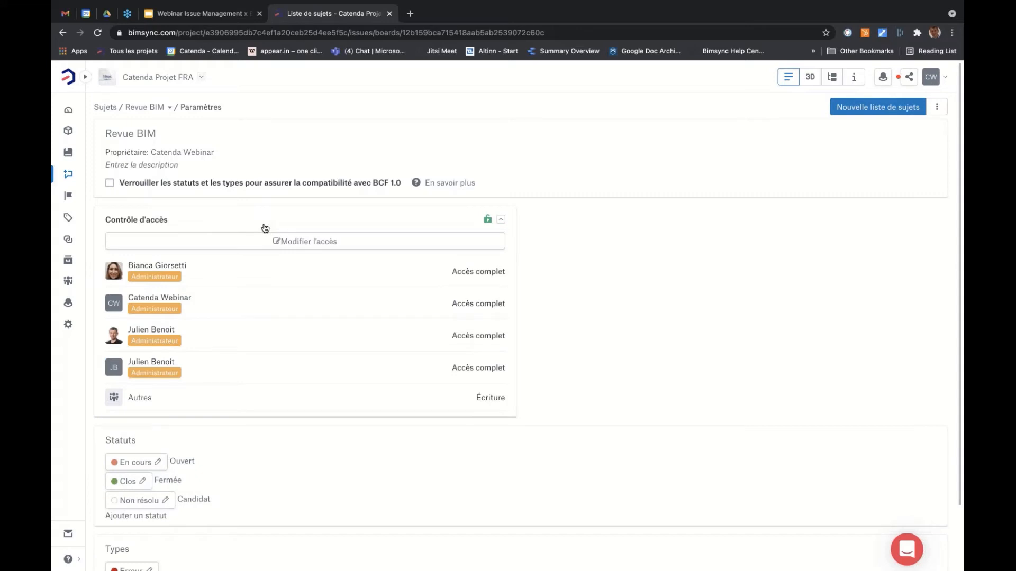
click(250, 220)
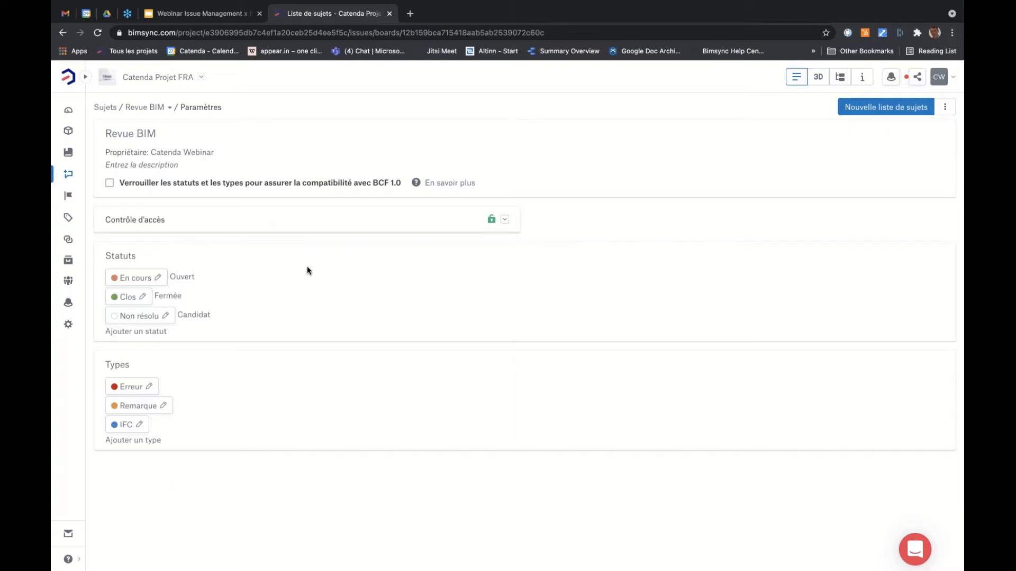
click(300, 224)
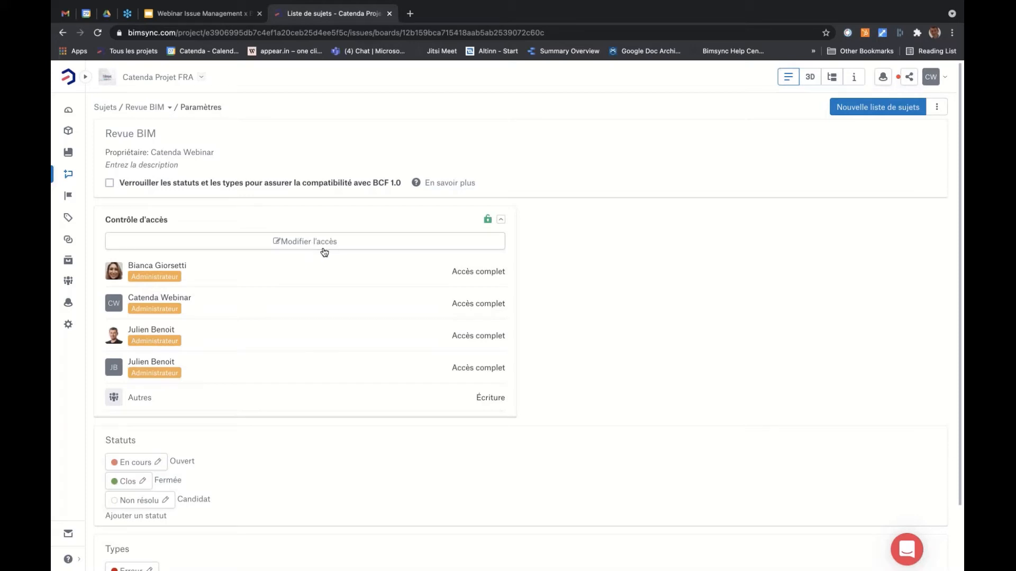
Switch to the Revue Synthèse list and show its open issues
click(162, 107)
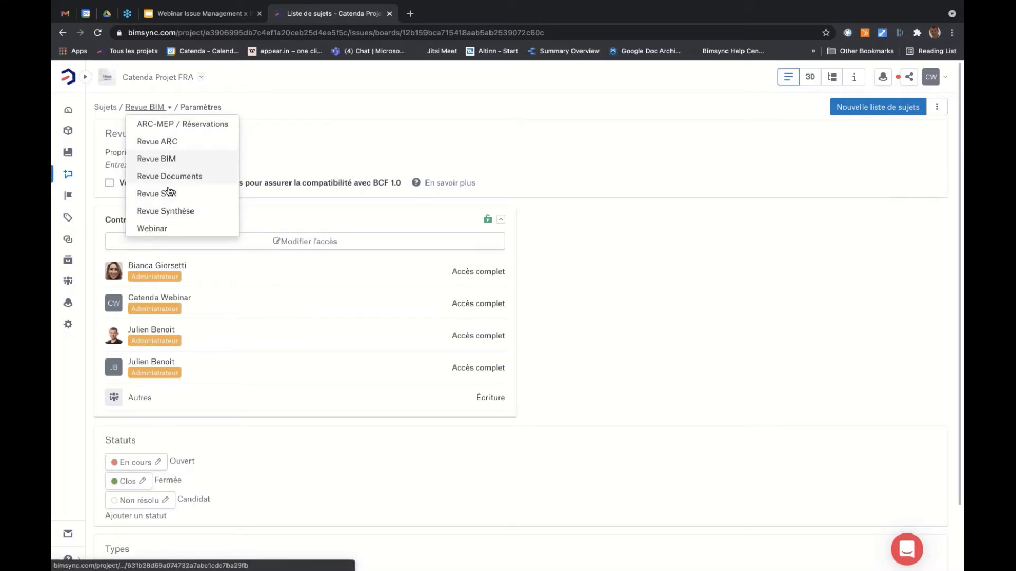
click(167, 212)
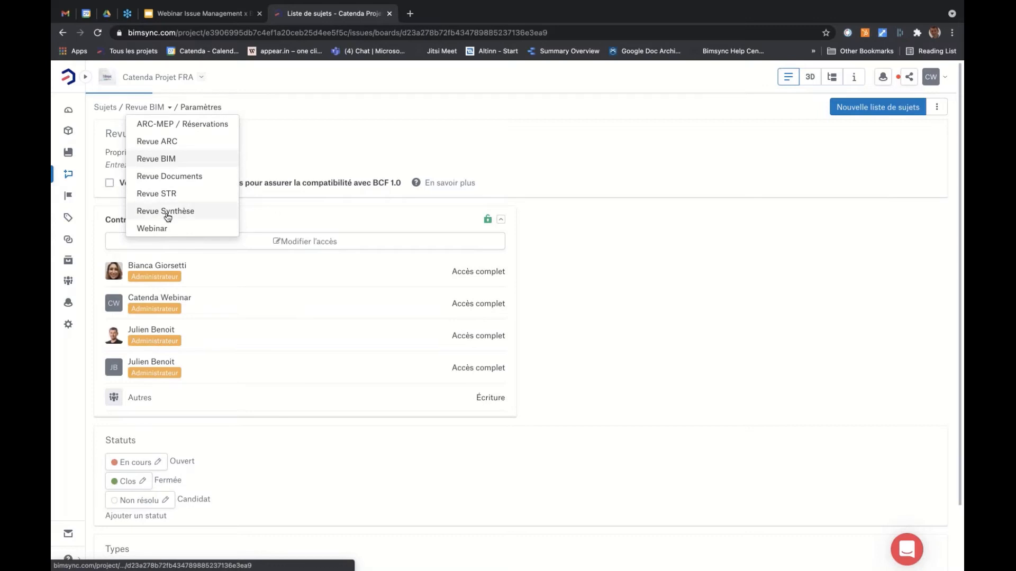
click(105, 108)
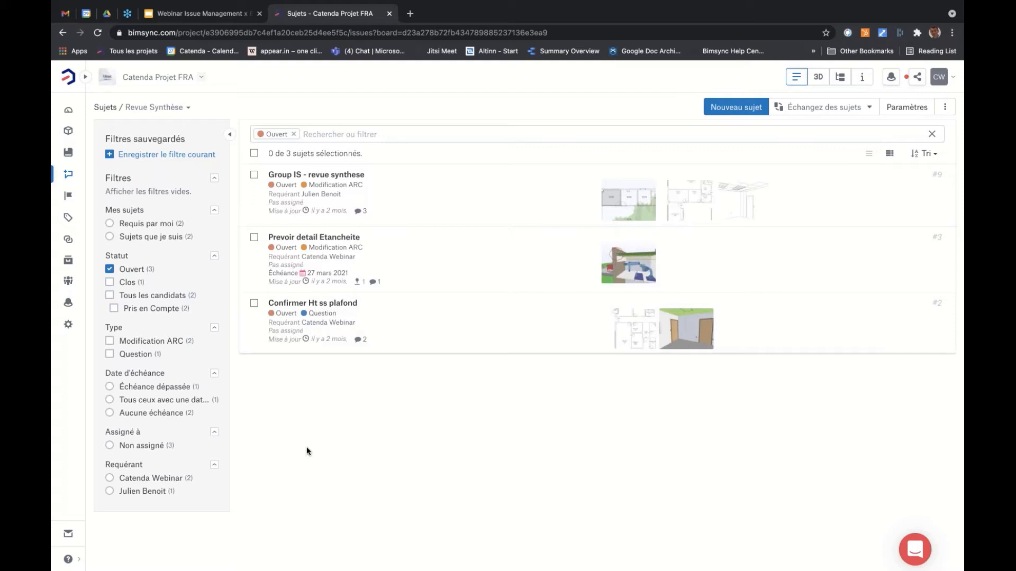
click(189, 107)
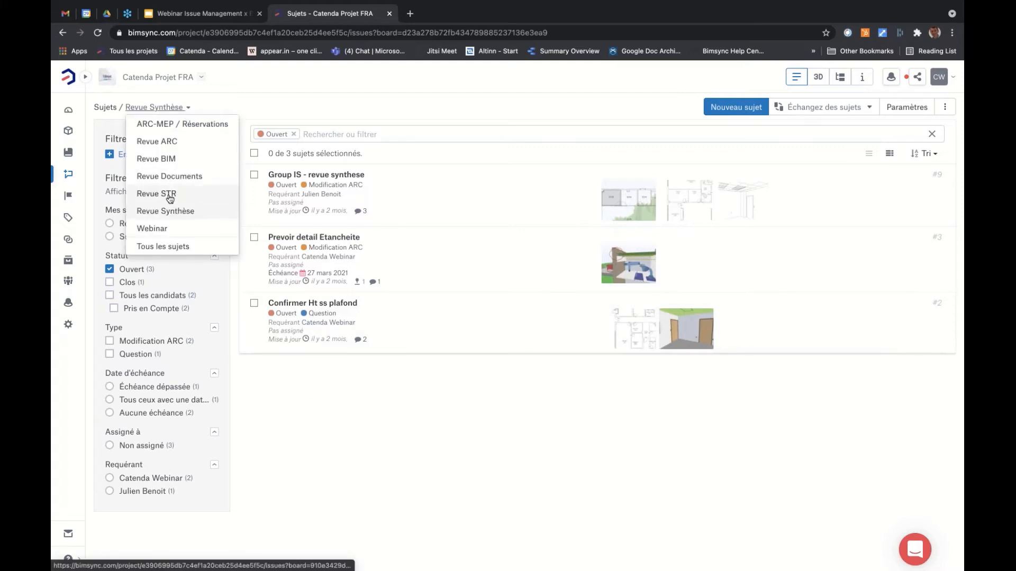
click(413, 409)
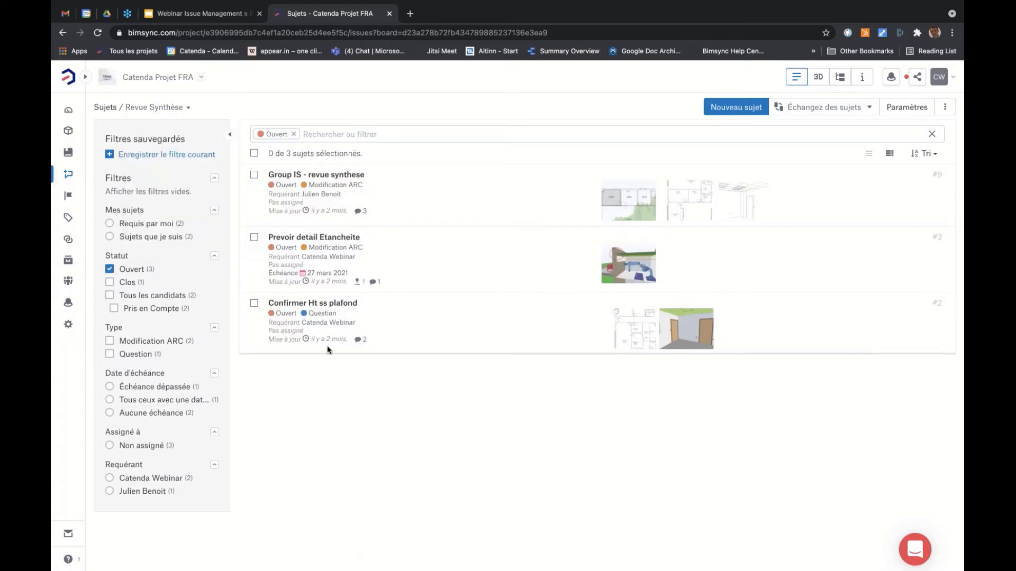
Go to the issues of the Revue BIM list and show the 3D model beside them
click(168, 108)
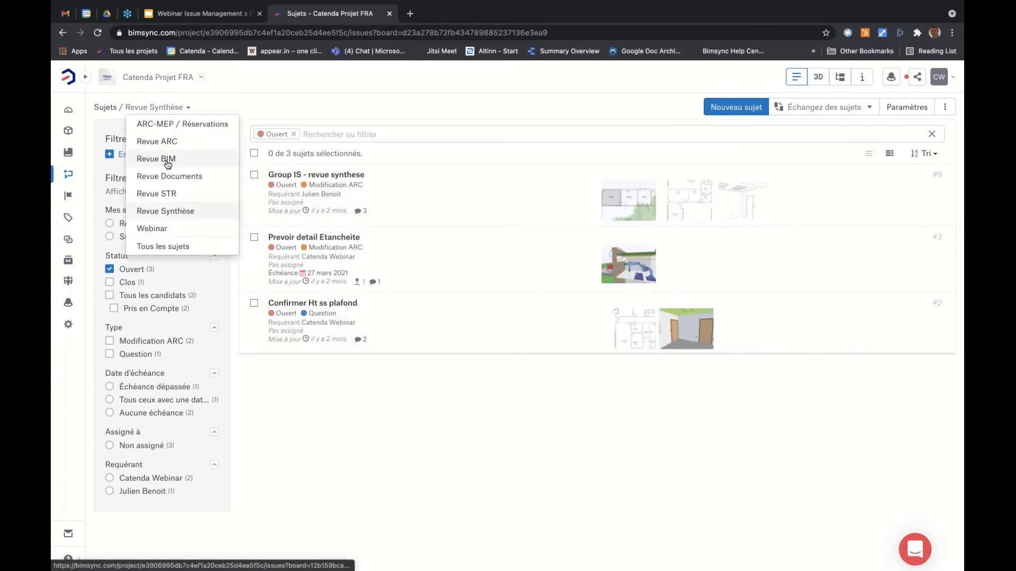
click(168, 160)
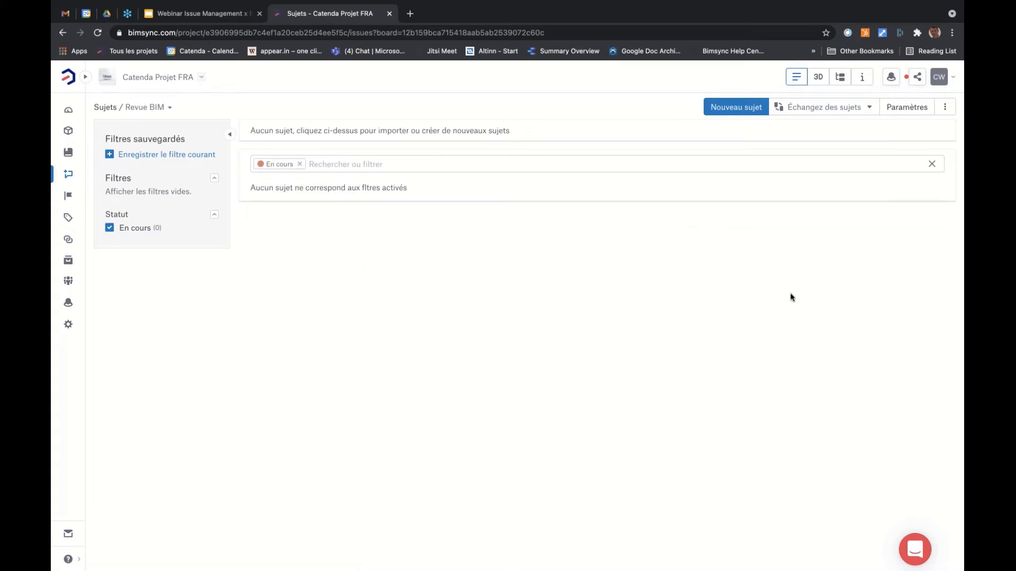
click(819, 78)
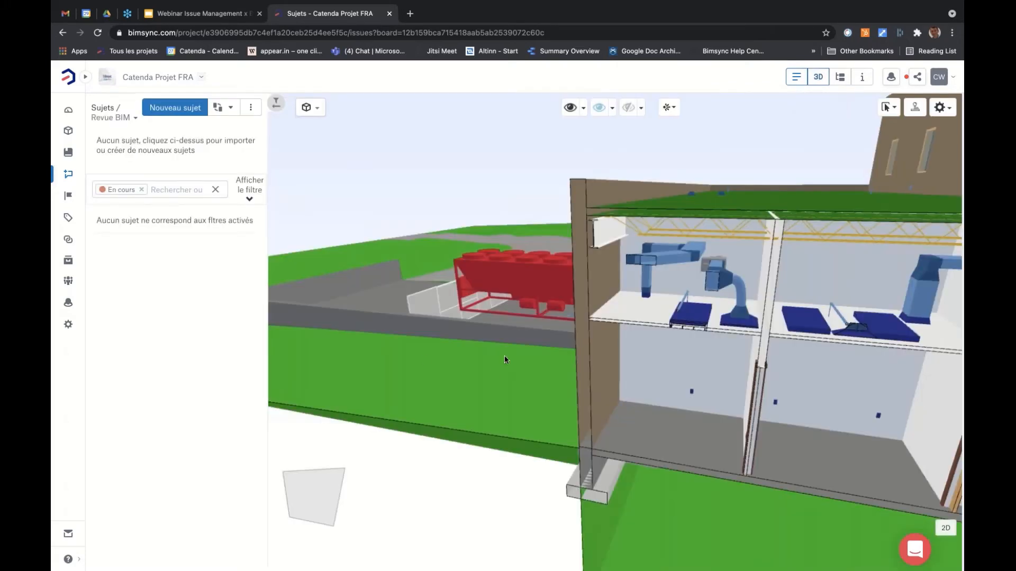
Set the 3D view to the Accueil viewpoint and remove the section planes
click(670, 108)
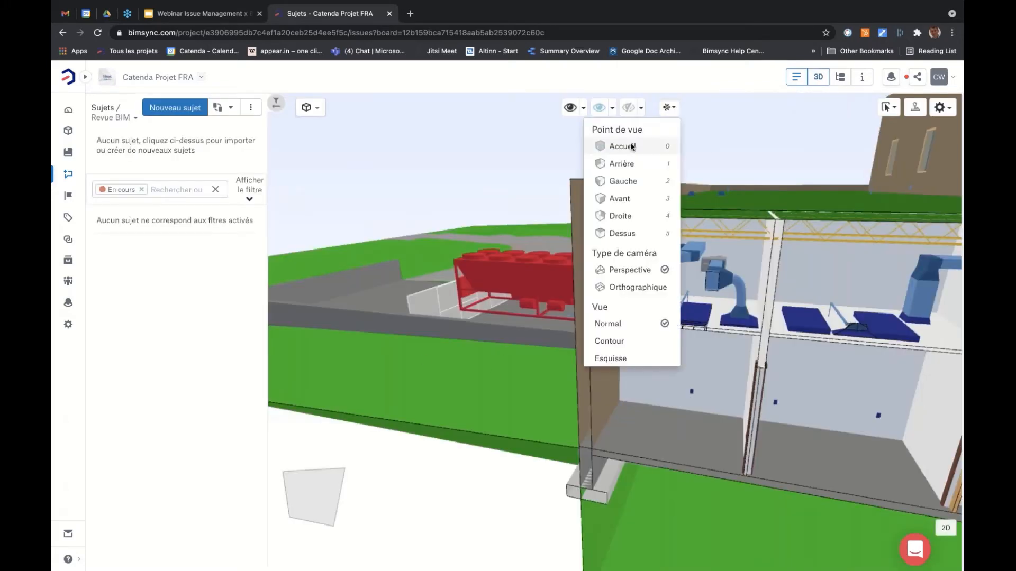
click(633, 146)
right_click(377, 470)
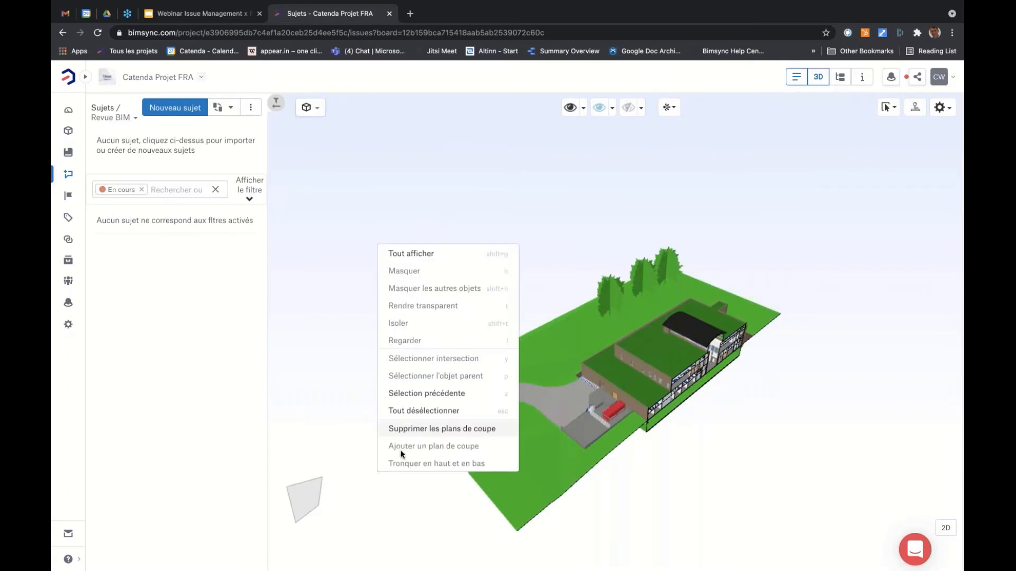
click(410, 430)
Hide the FLUIDES, SITE and STRUCTURE models in 3D, leaving only ARCHITECTE displayed
click(316, 112)
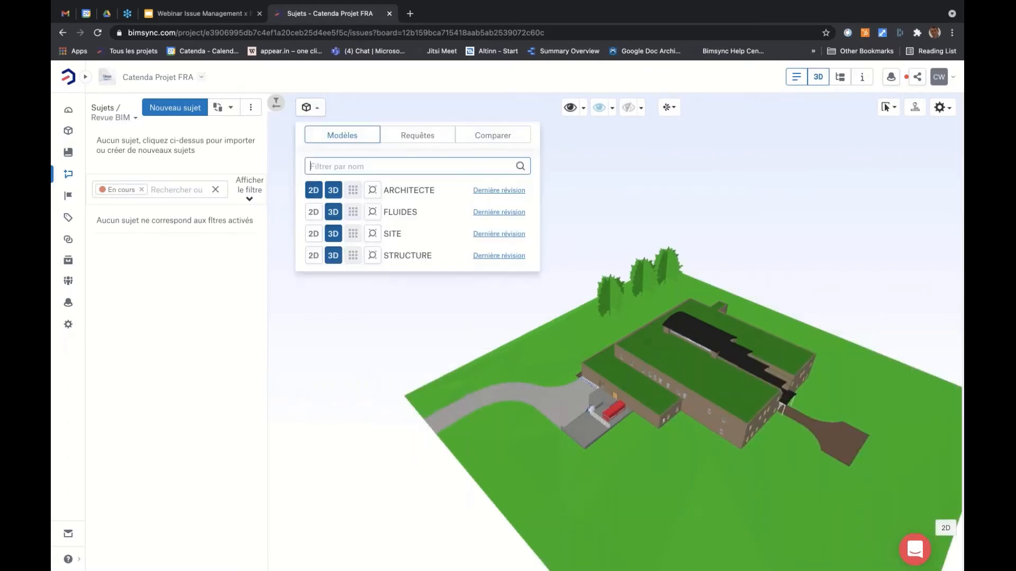
click(333, 212)
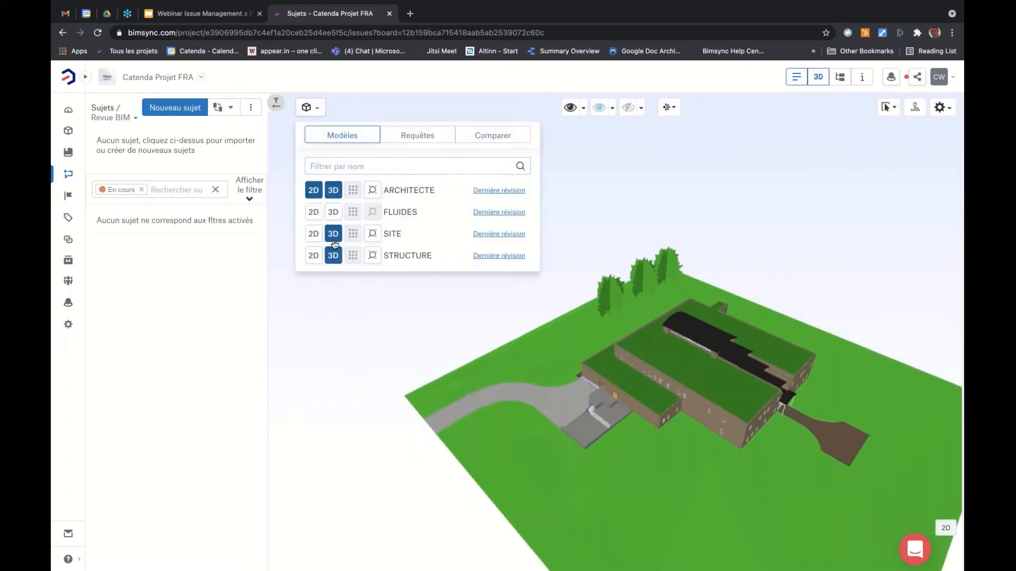
click(332, 234)
click(333, 256)
click(417, 377)
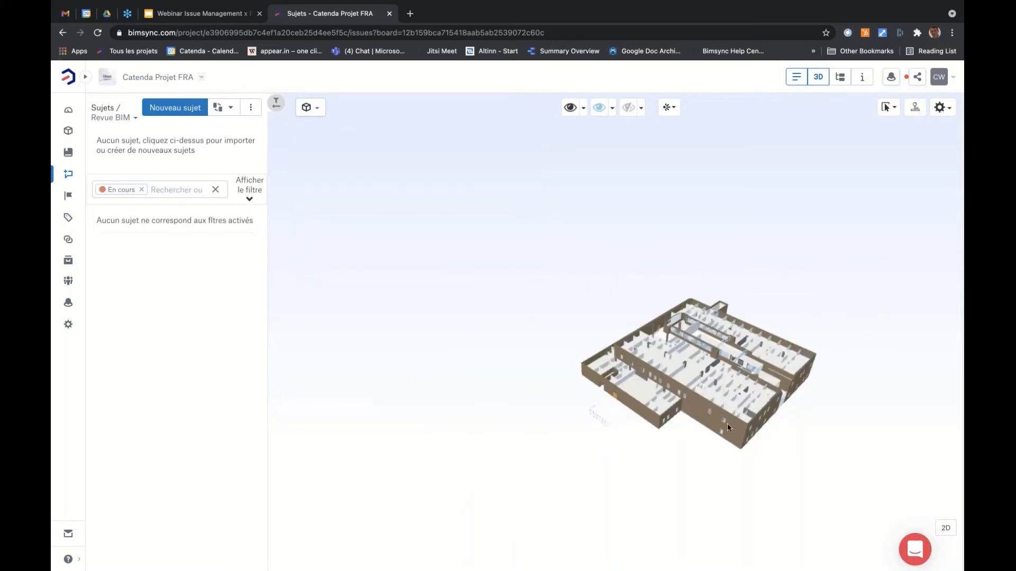
Select the window nearest the outer corner of the low wing's facade and examine its properties
scroll(727, 424, up, 5)
drag(705, 402, 496, 301)
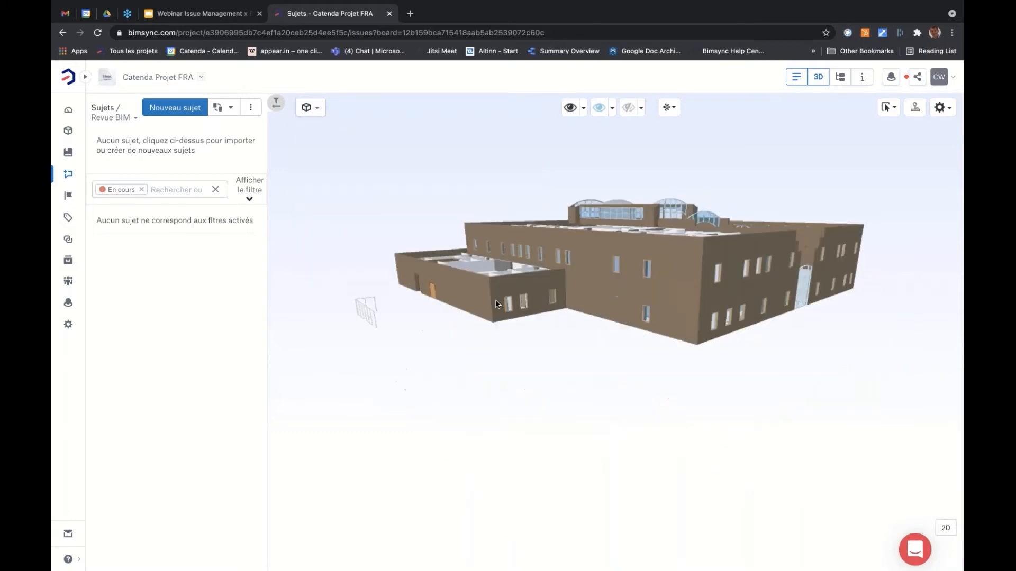
scroll(495, 304, up, 10)
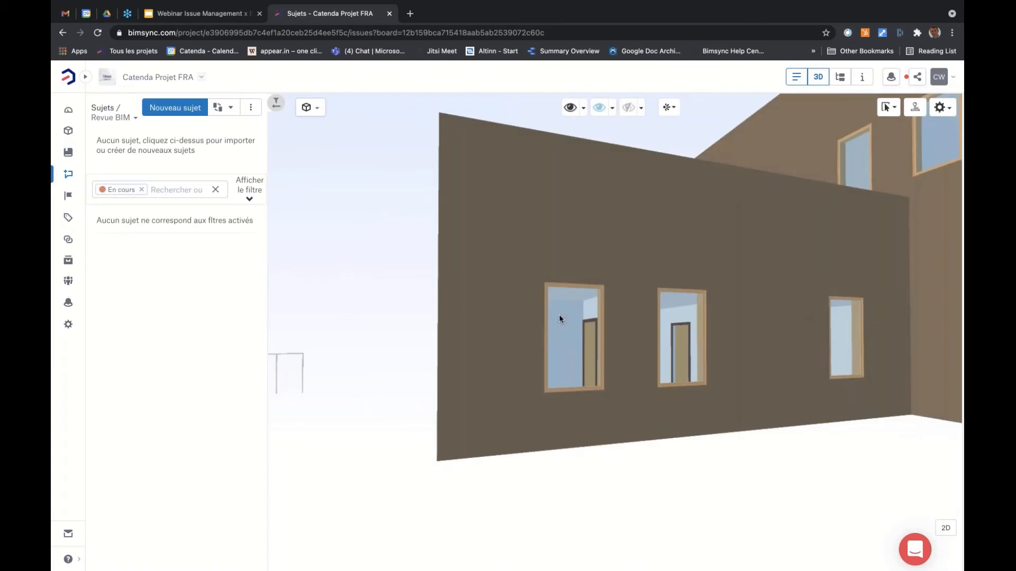
click(559, 319)
scroll(562, 317, up, 2)
drag(561, 318, 568, 341)
right_drag(568, 341, 619, 304)
click(863, 78)
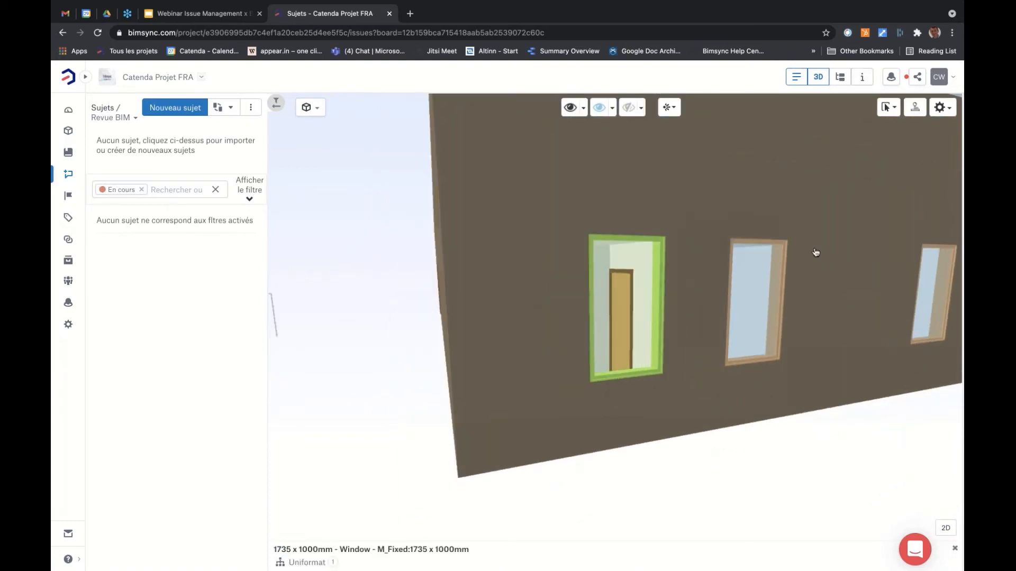
scroll(862, 322, down, 5)
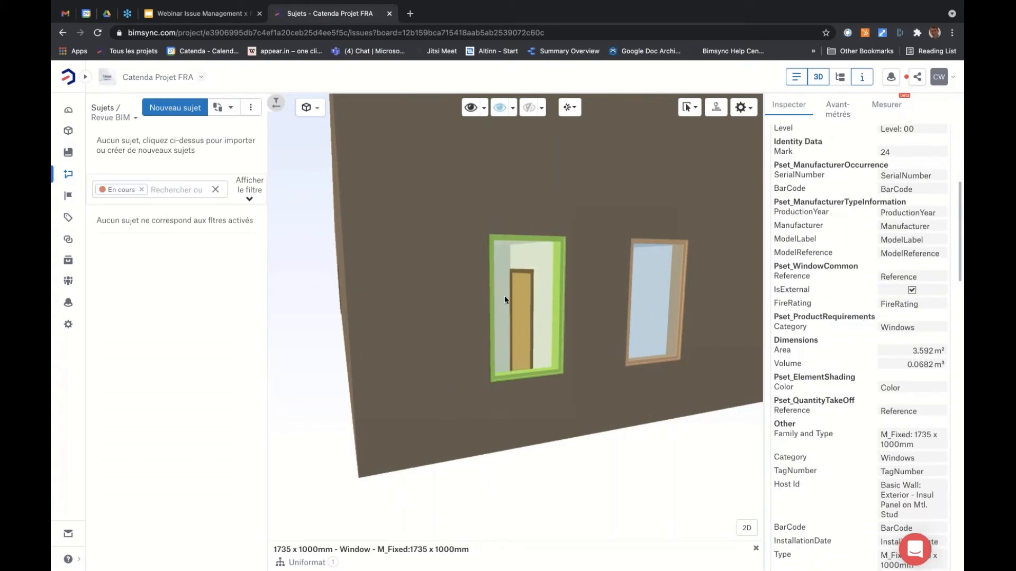
Start a new issue in a widened form with the object properties hidden, and title it "Propriétés - doublons"
click(196, 112)
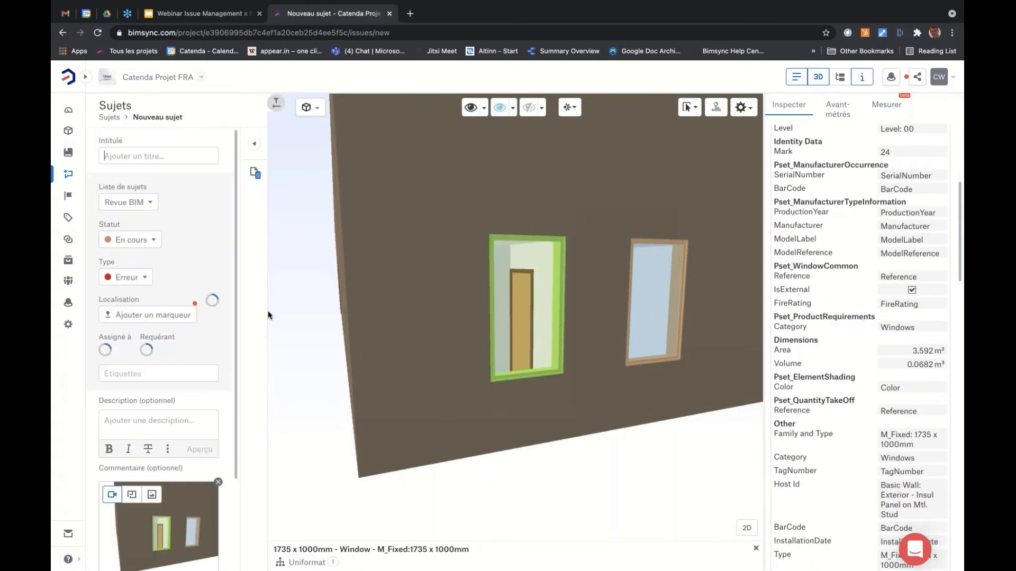
click(863, 77)
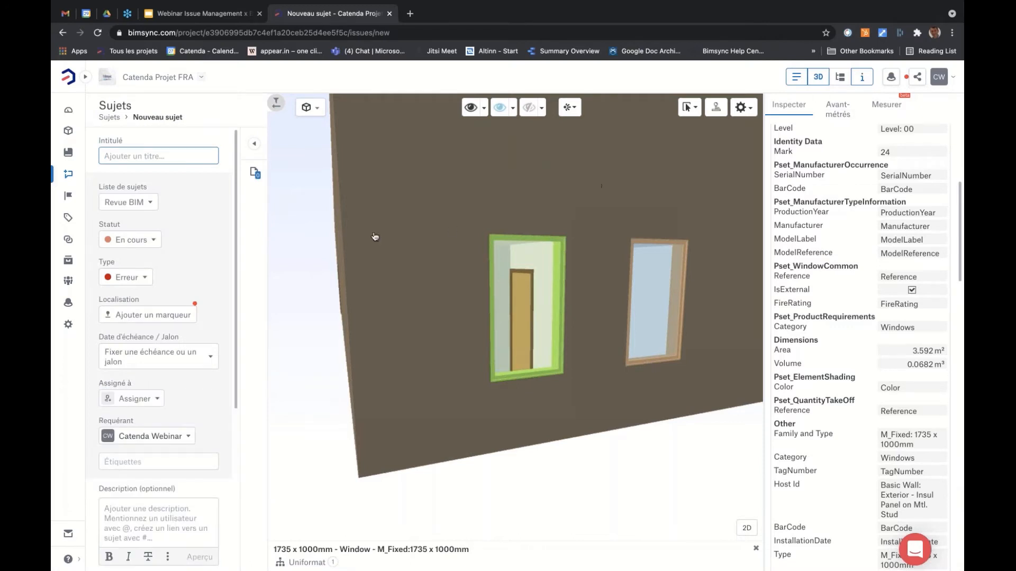
drag(264, 229, 496, 229)
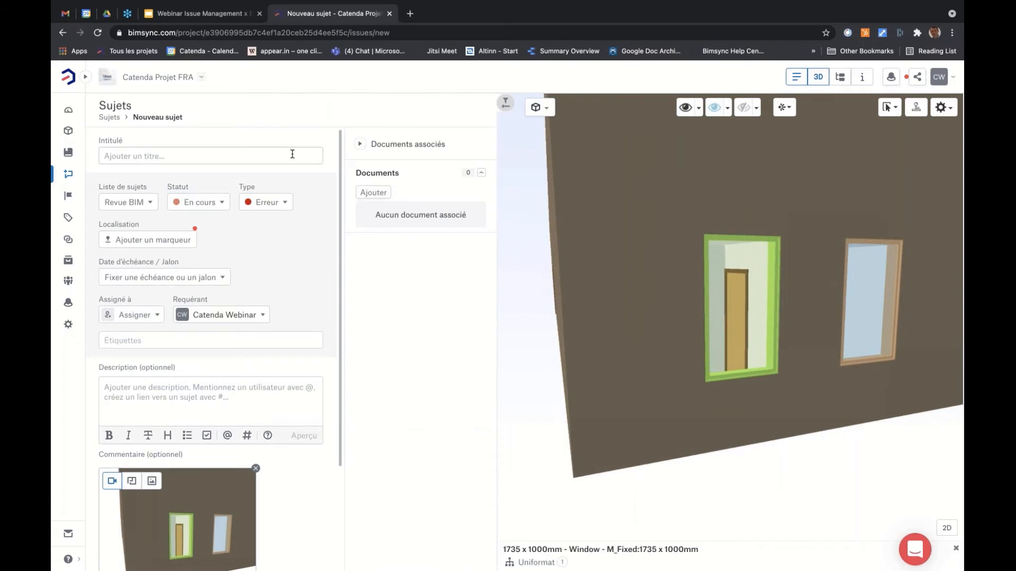
click(292, 154)
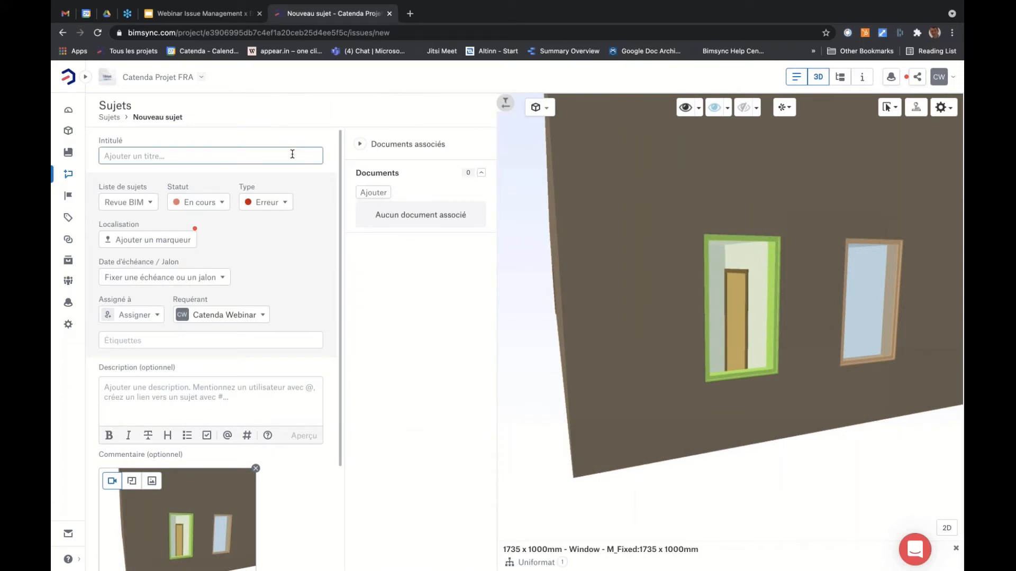
text(Propriété)
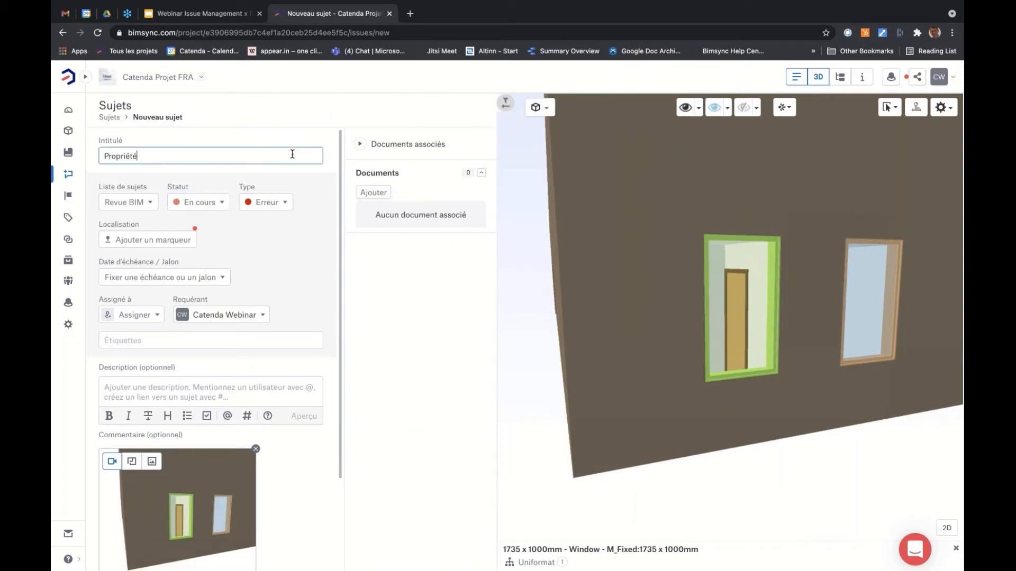
text(s - doublons)
Set the new issue's type to IFC and its due date to 7 May 2021
click(275, 204)
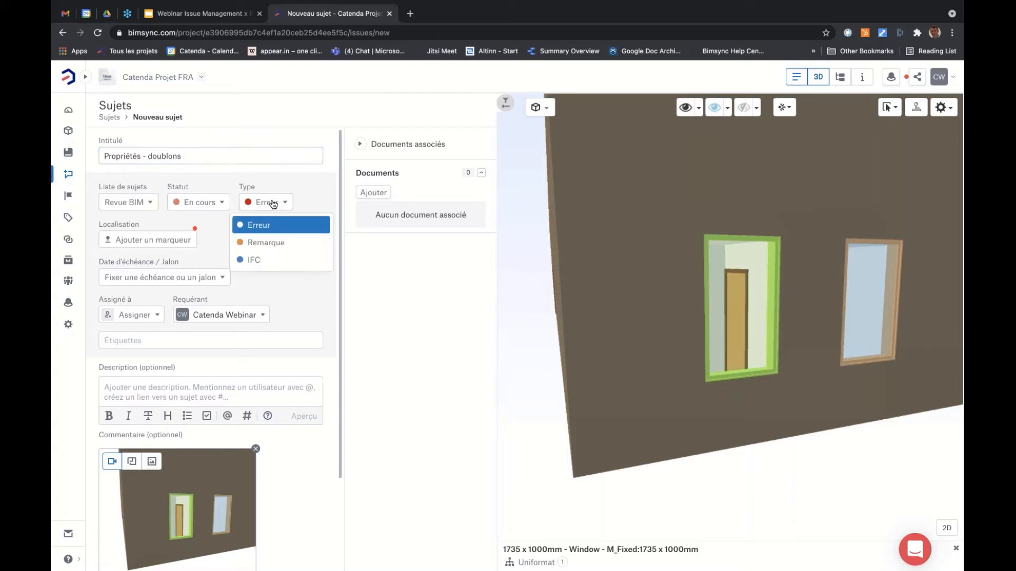
click(280, 262)
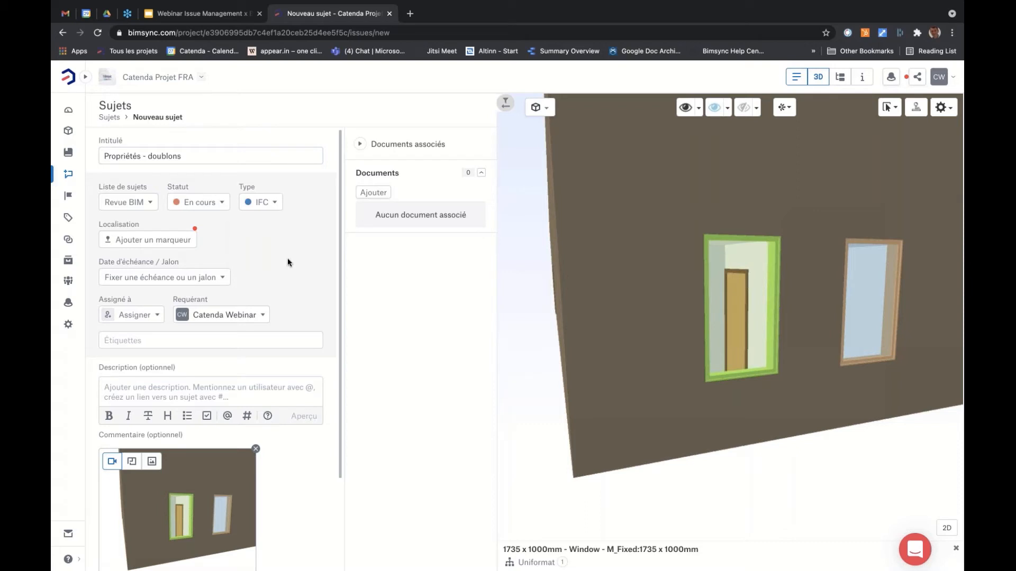
click(225, 278)
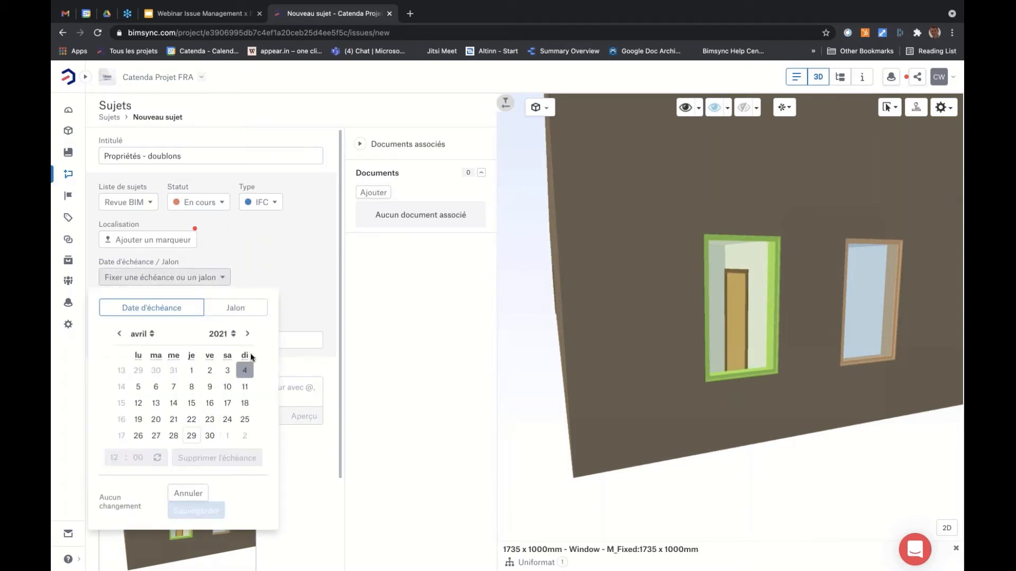
click(248, 334)
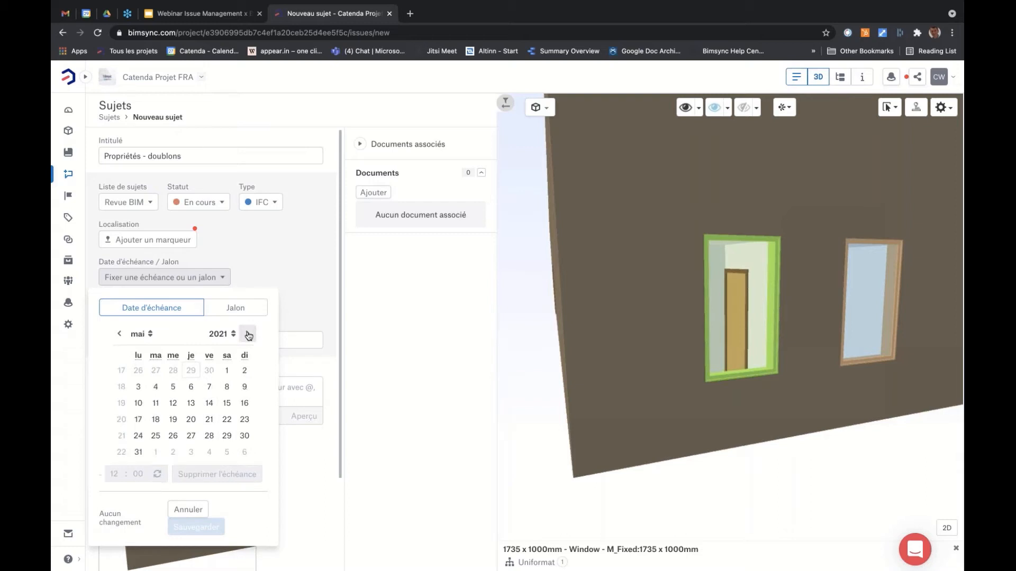
click(209, 387)
click(195, 527)
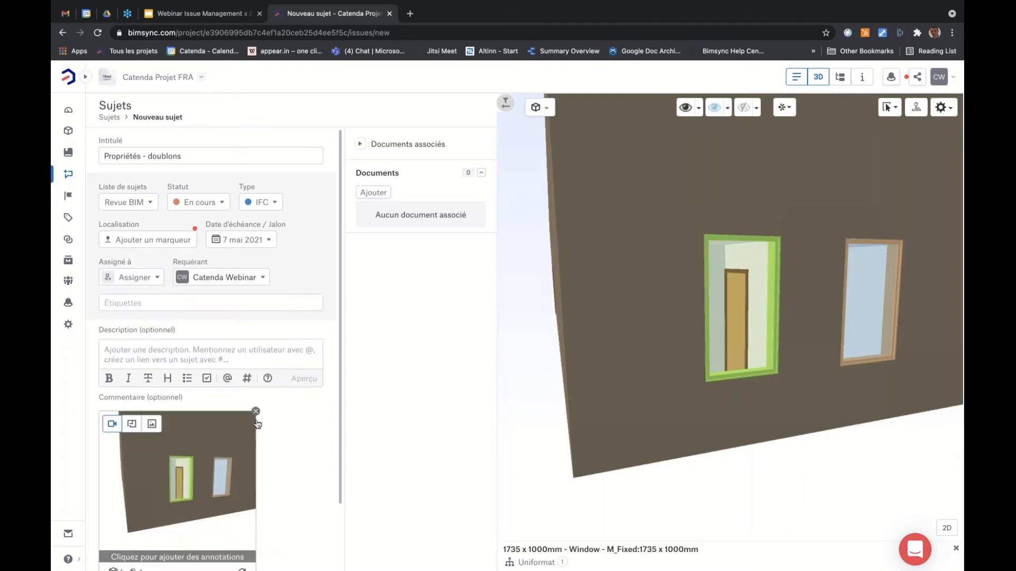
Assign the new issue to the first project member listed after "Pas encore défini"
click(152, 279)
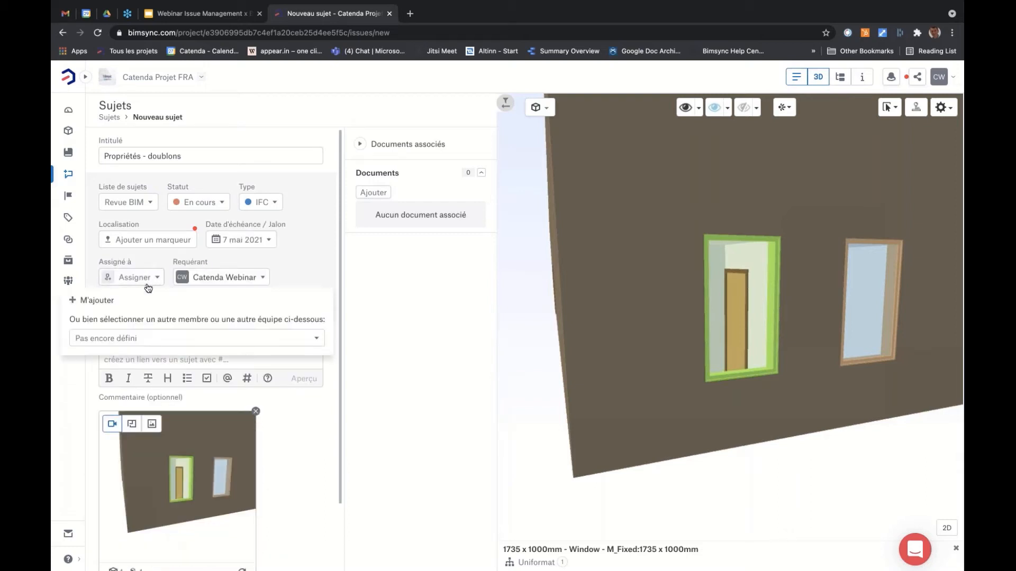
click(161, 338)
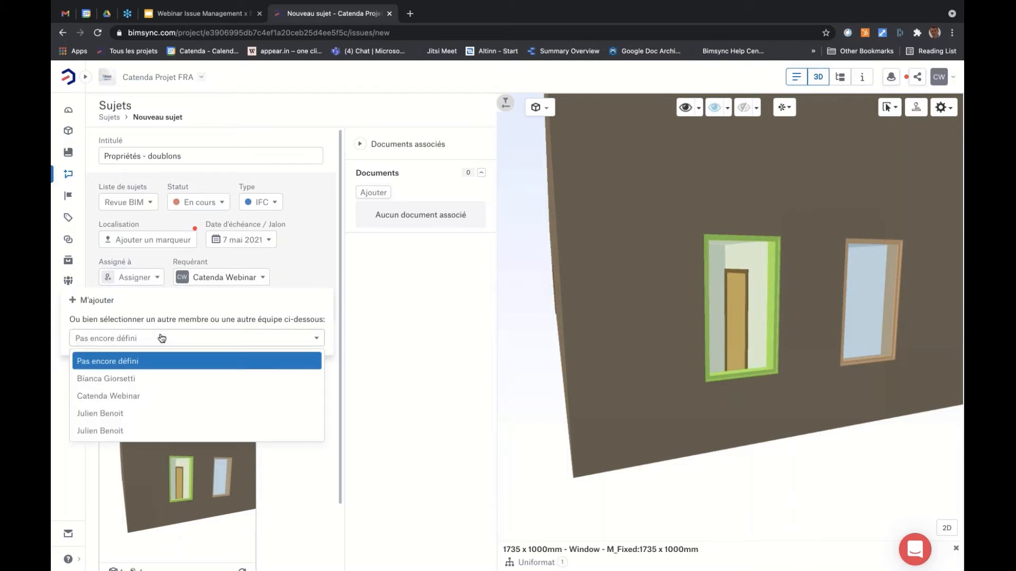
click(169, 379)
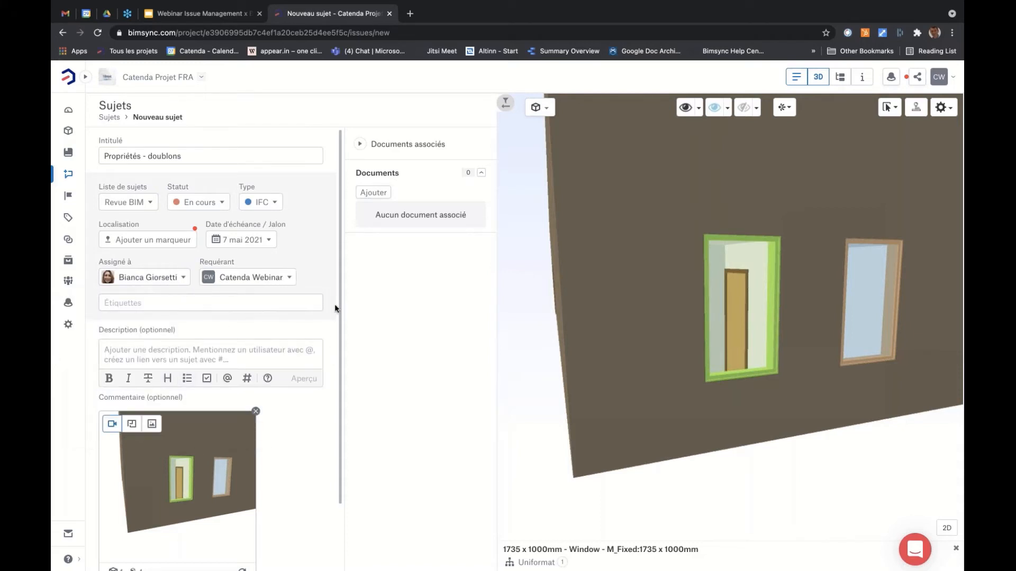
Hide the 3D view and review the whole new issue form
click(818, 77)
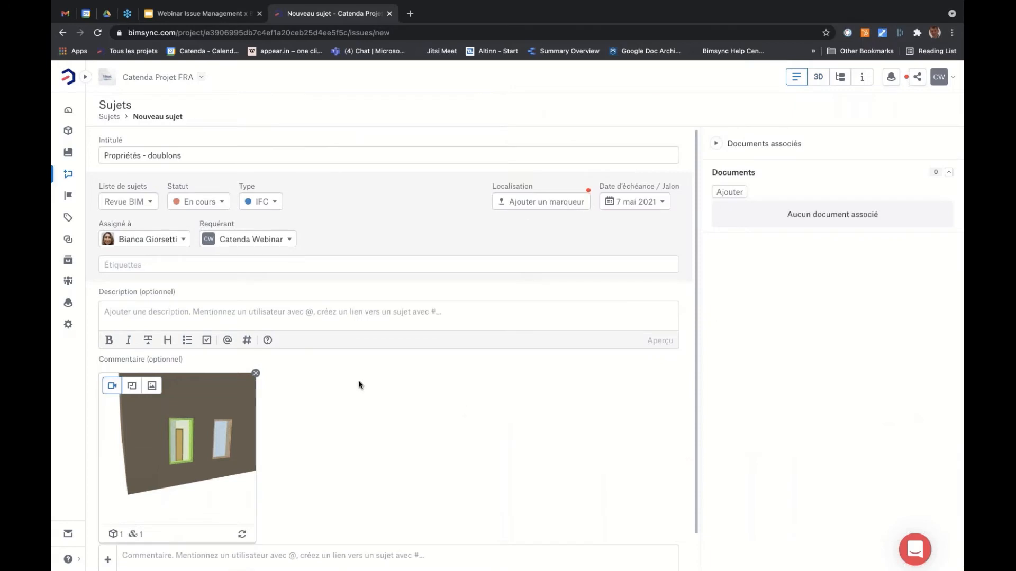
scroll(359, 384, down, 1)
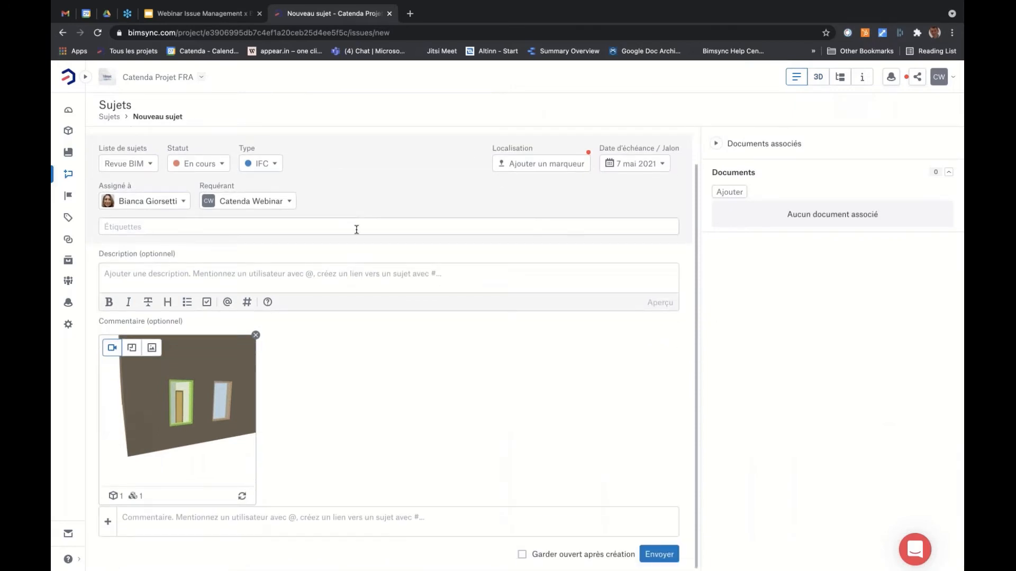
scroll(356, 241, up, 1)
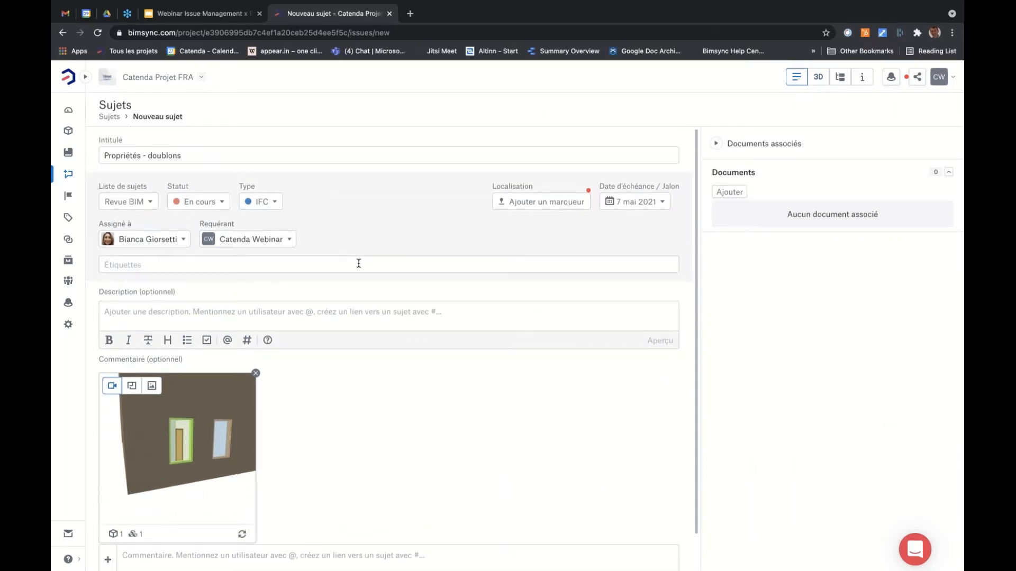
Tag the new issue with the existing PARAMETRE label and a newly created IFC label
click(359, 263)
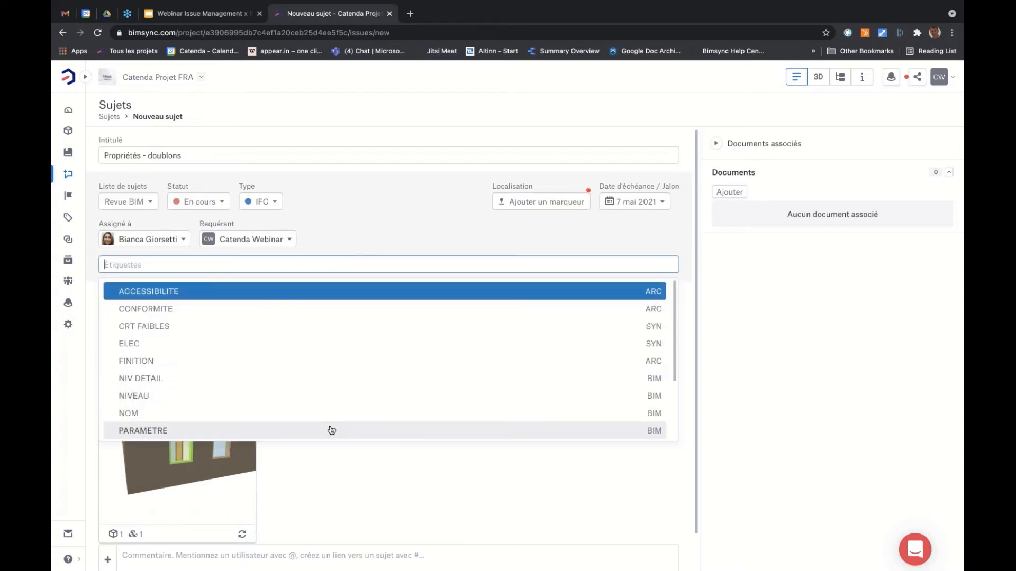
click(331, 430)
click(347, 248)
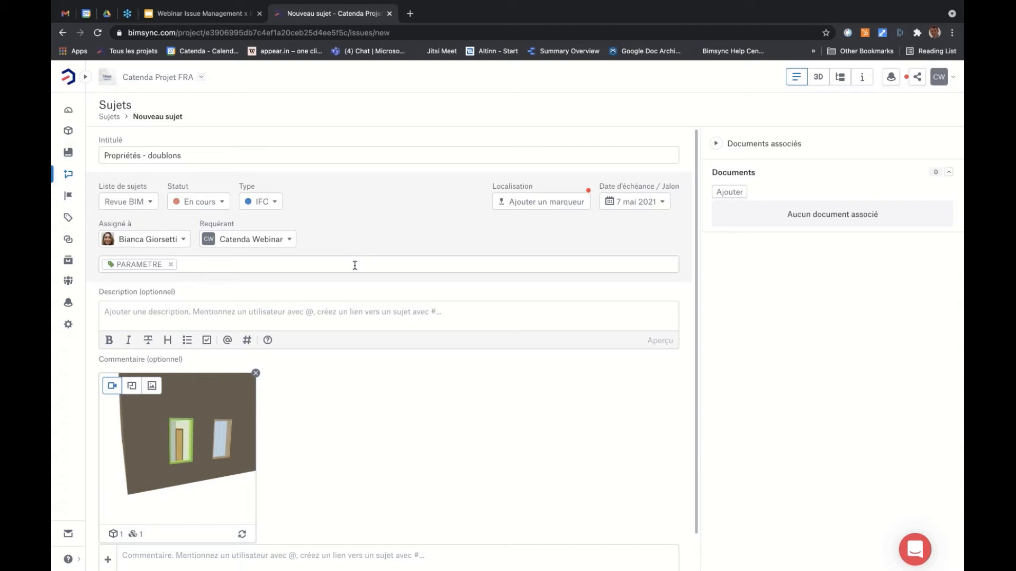
click(355, 266)
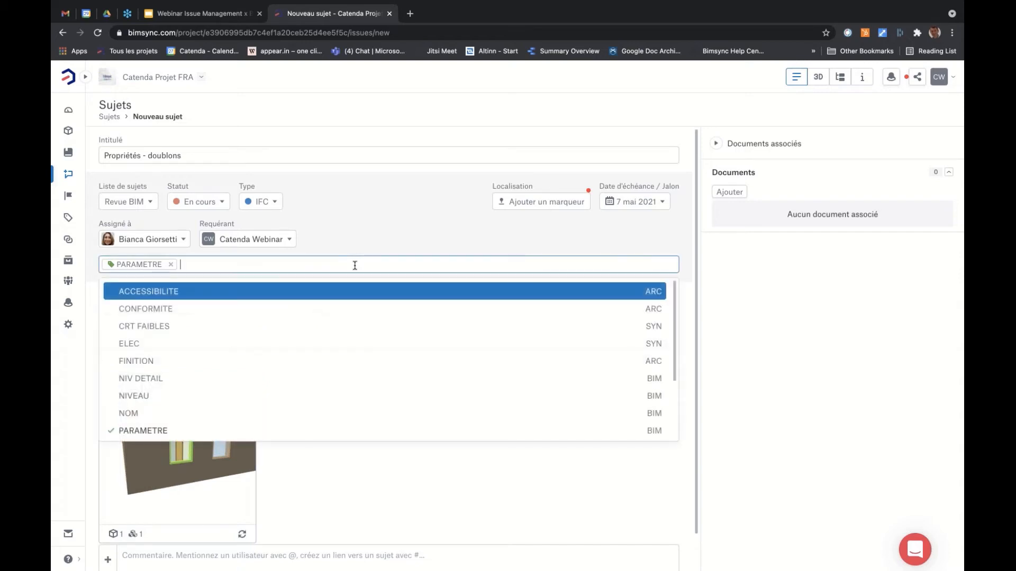
text(IFC)
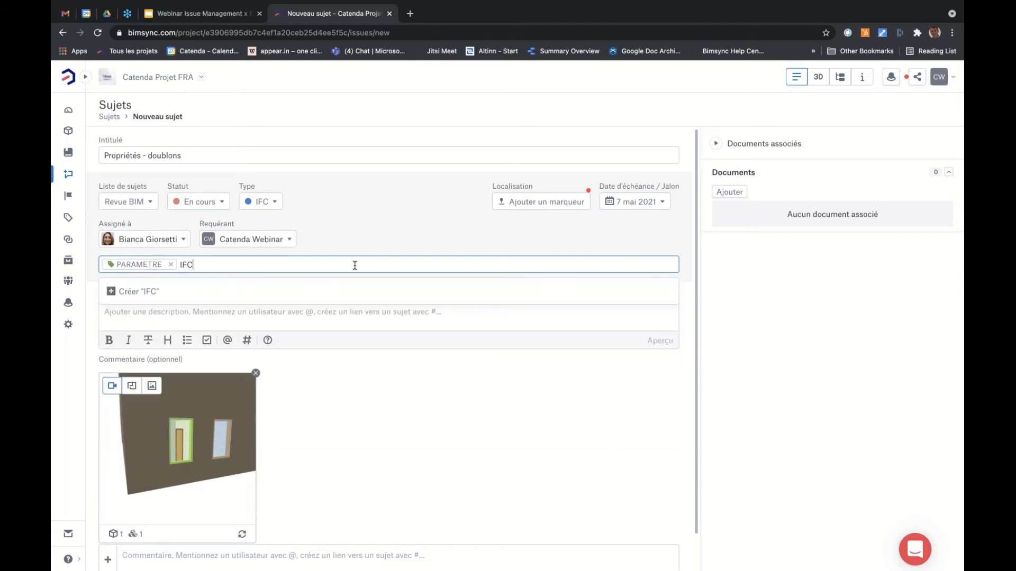
click(152, 292)
click(305, 252)
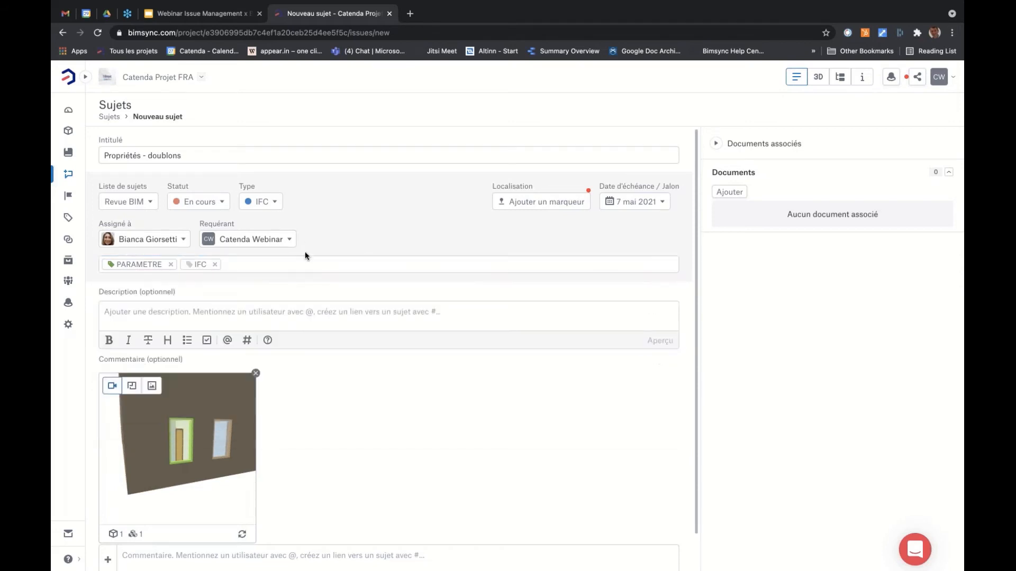
Describe the issue as "J'ai trouvé des valeurs en doublon."
click(331, 312)
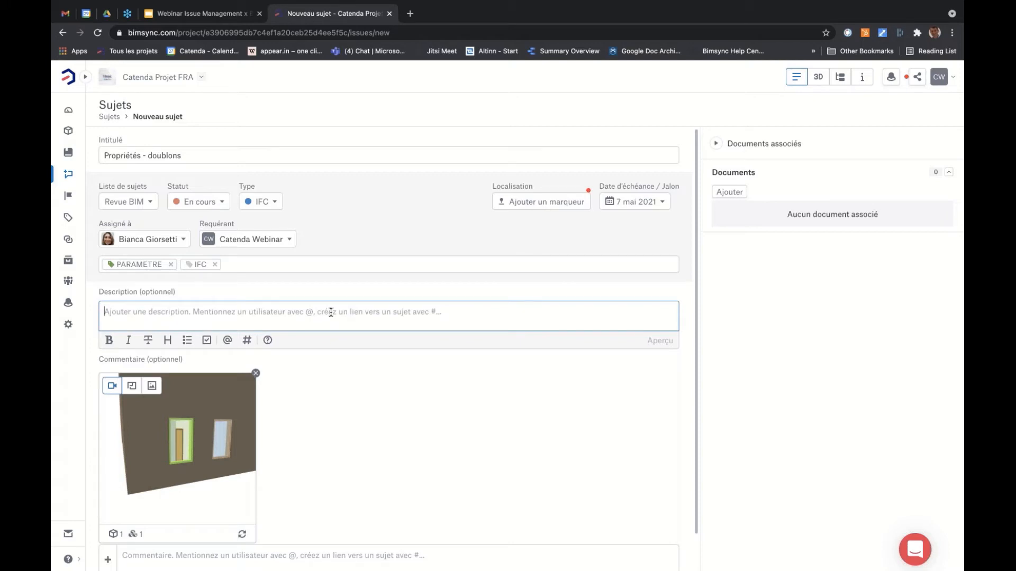
text(J'ai)
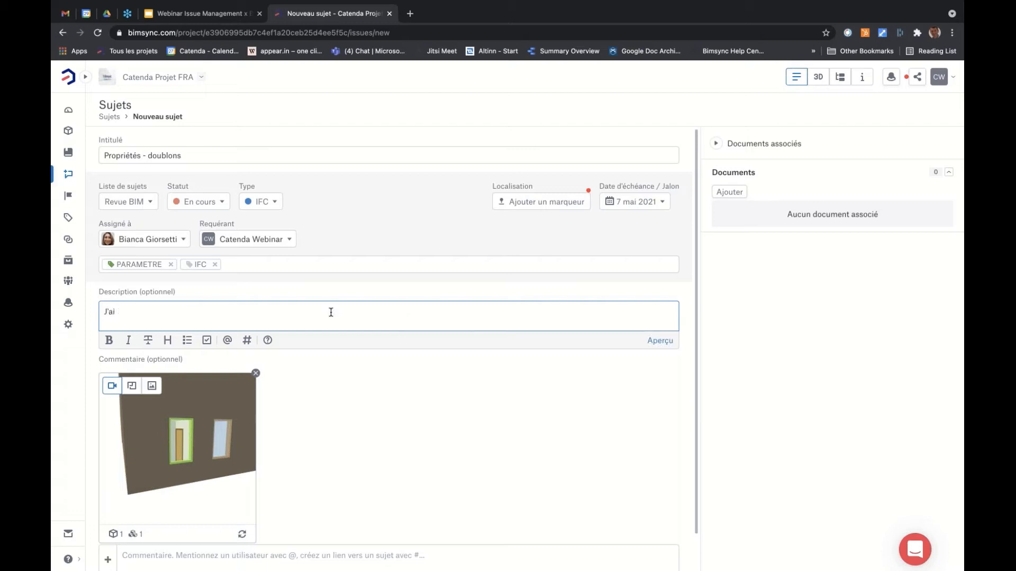
text( trouvé des vealeurs en doublon.)
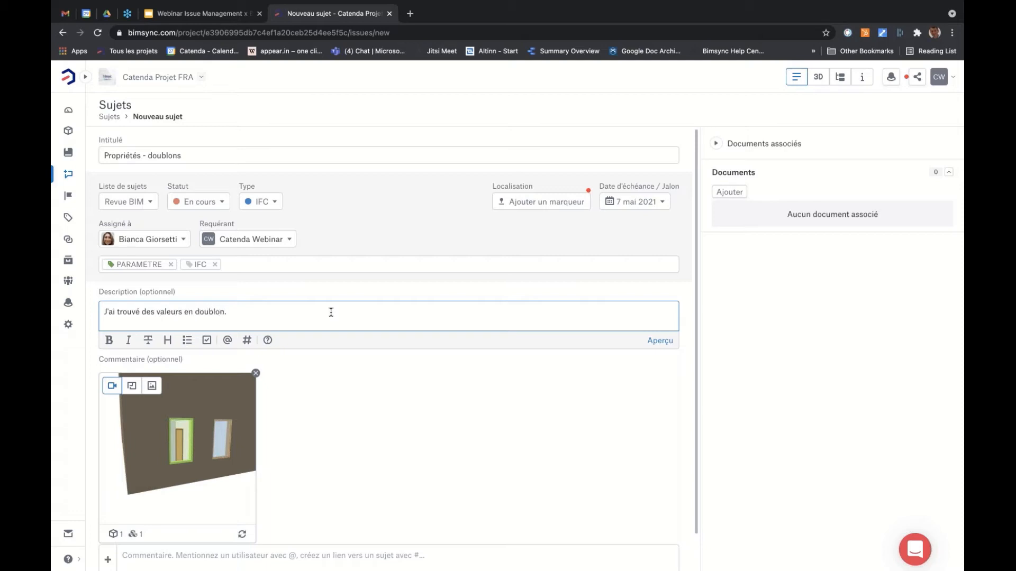
Annotate the issue's 3D snapshot with a red rectangle around the green highlighted window, update it, and submit the issue
scroll(363, 408, down, 1)
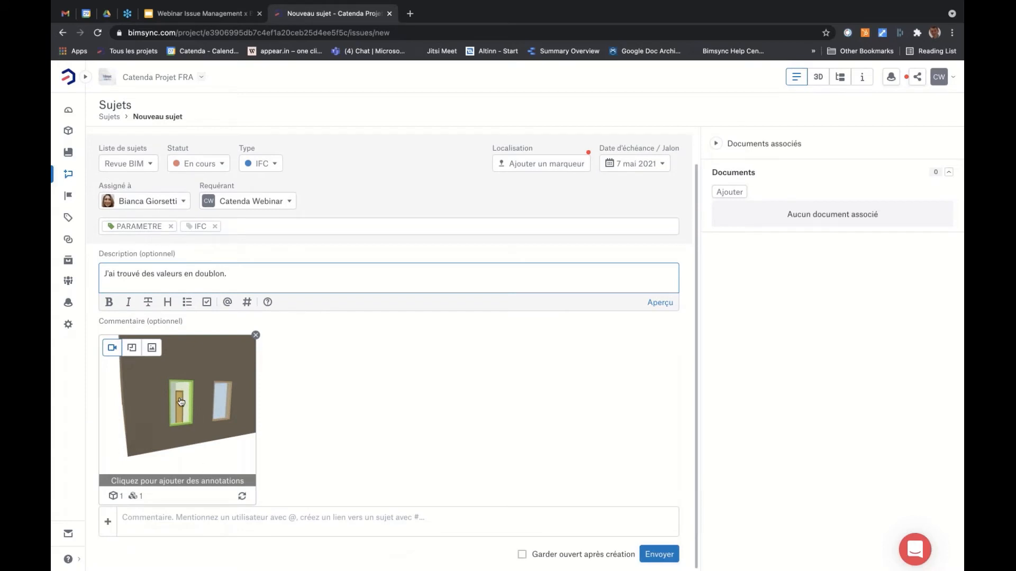
click(189, 481)
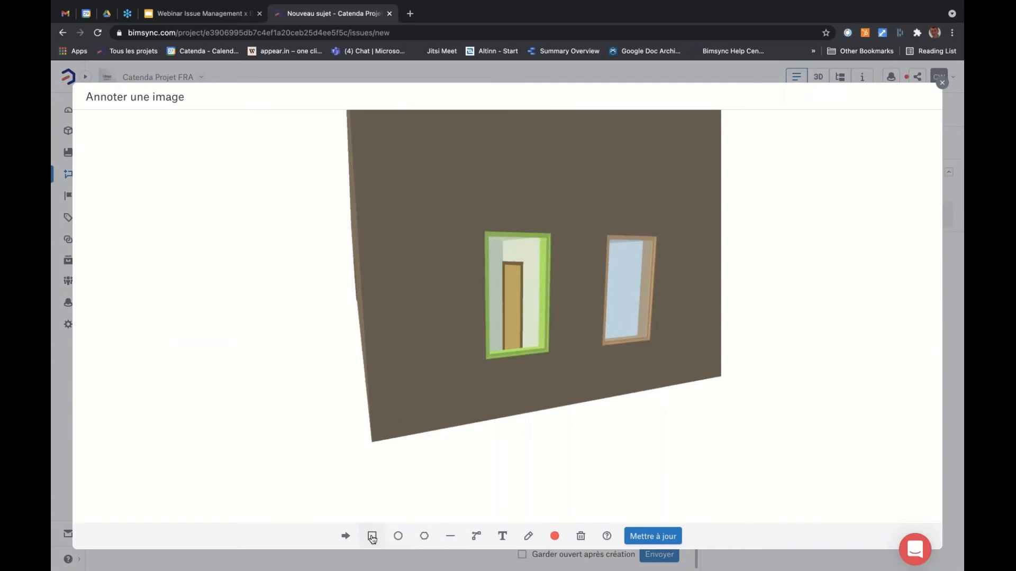
click(371, 535)
drag(495, 325, 486, 229)
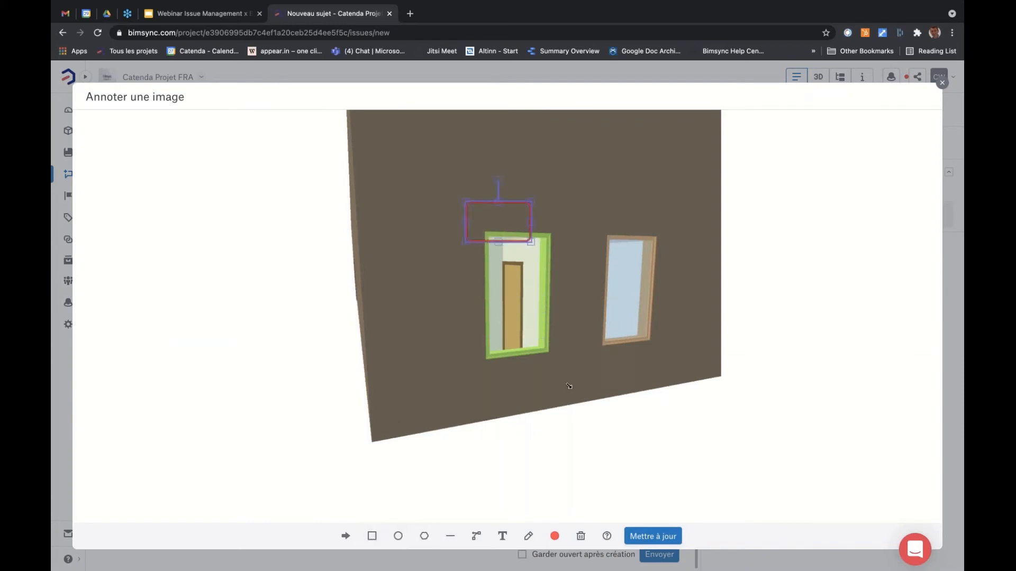
drag(569, 386, 552, 306)
drag(541, 351, 489, 376)
click(661, 536)
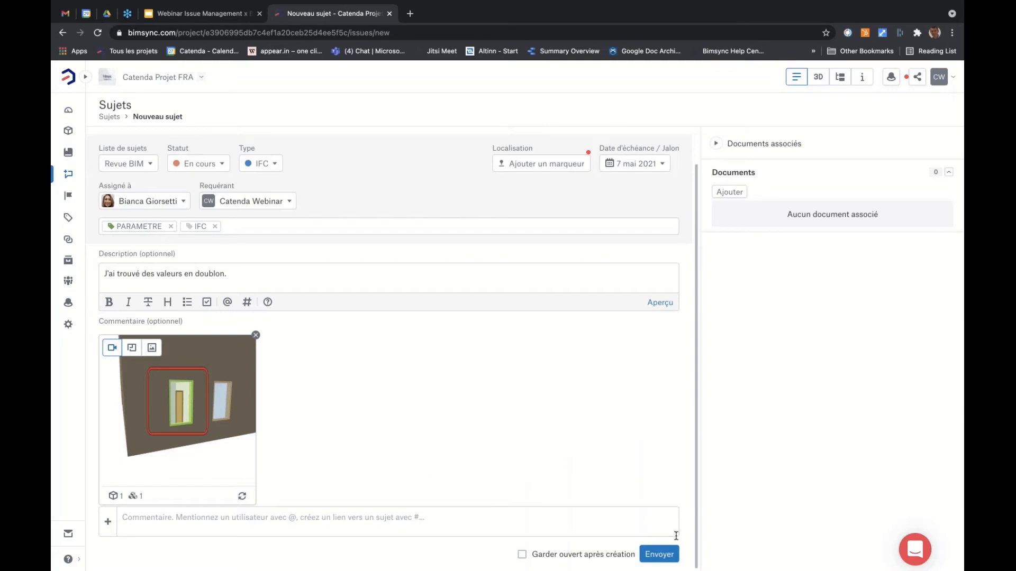
click(659, 553)
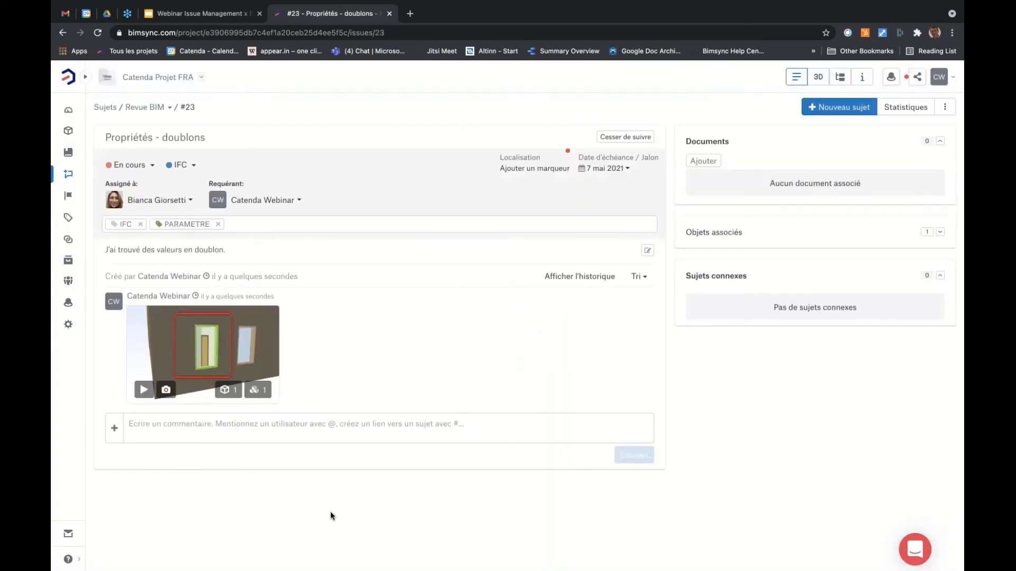
Restore the created issue's 3D viewpoint and inspect the linked window's properties, ending with the 3D view hidden
mouse_move(205, 352)
click(145, 391)
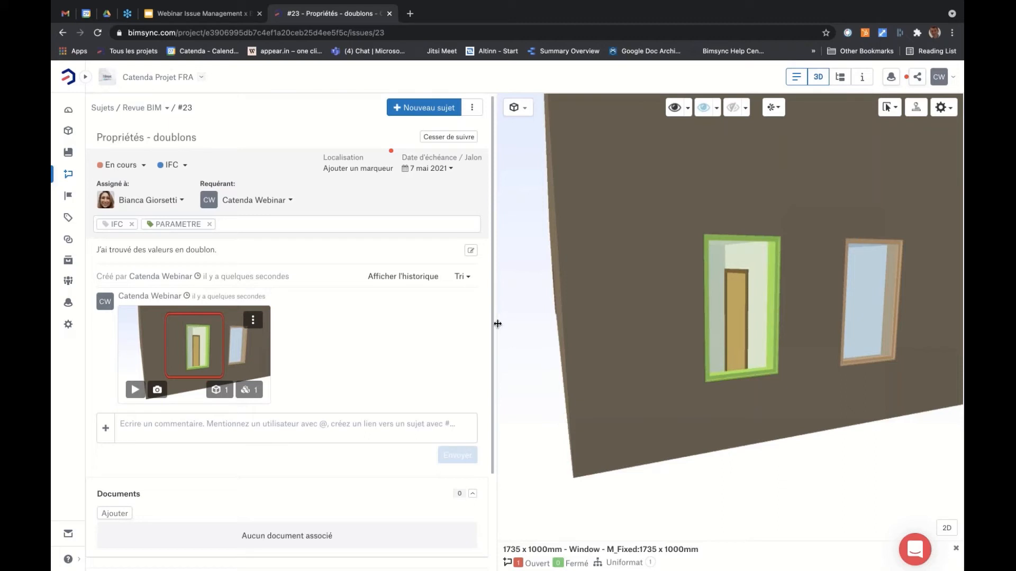
drag(494, 321, 425, 321)
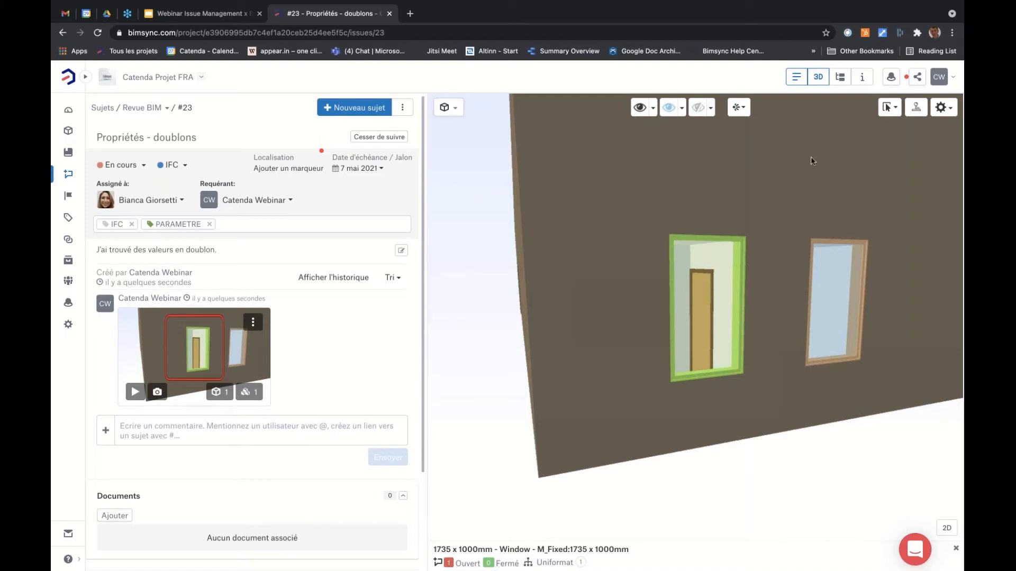
click(858, 81)
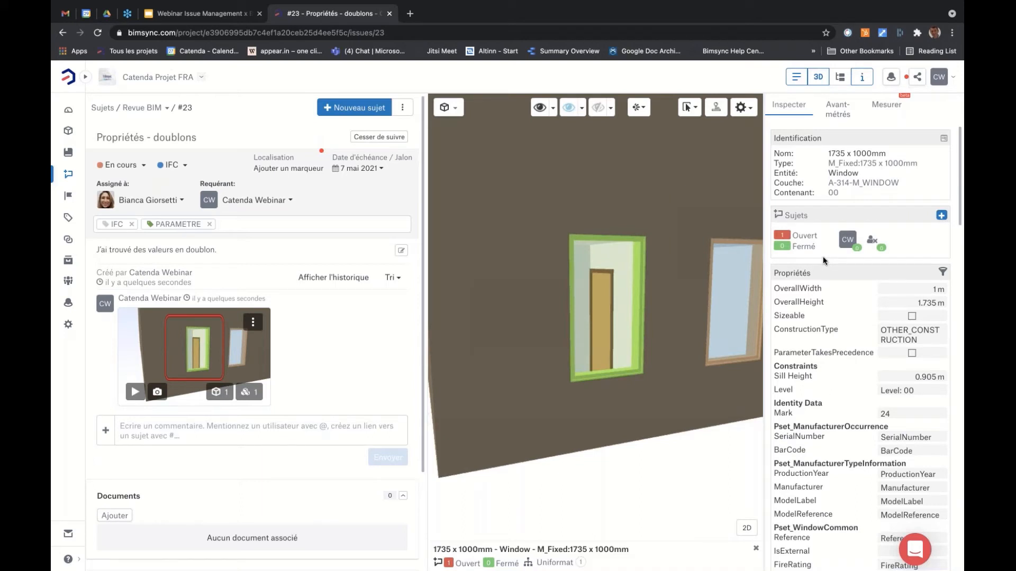
click(682, 454)
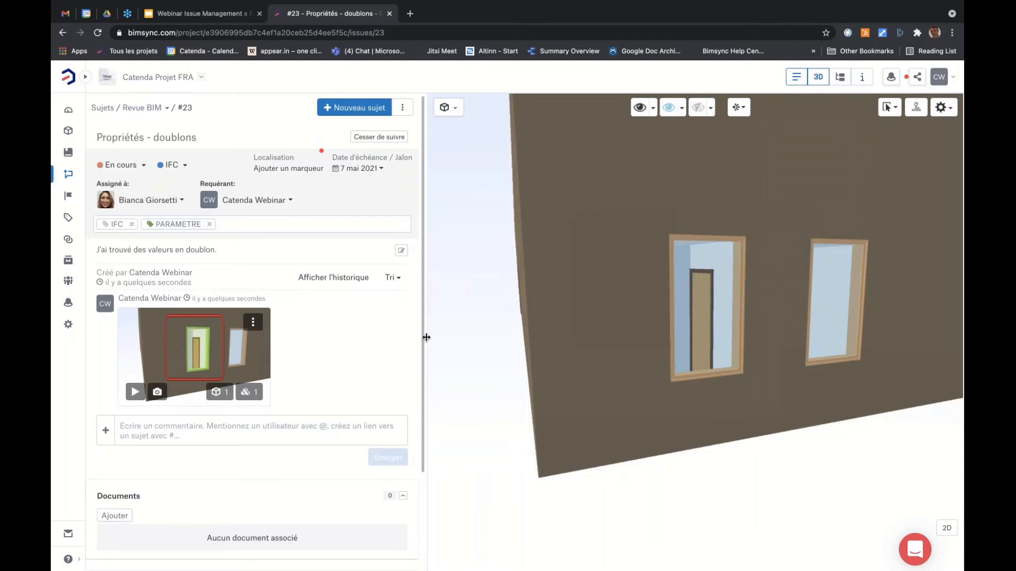
drag(426, 336, 466, 337)
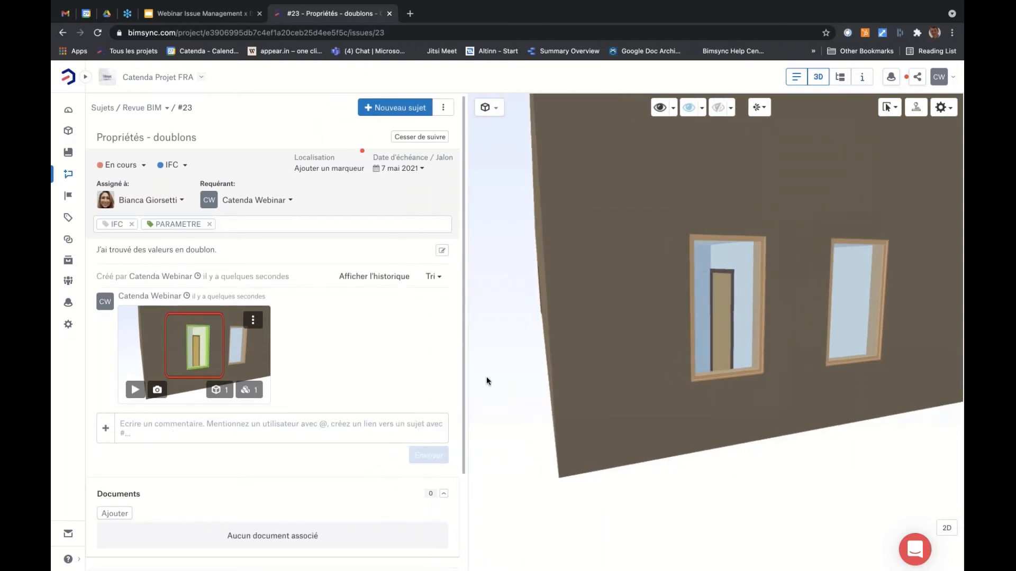
click(817, 79)
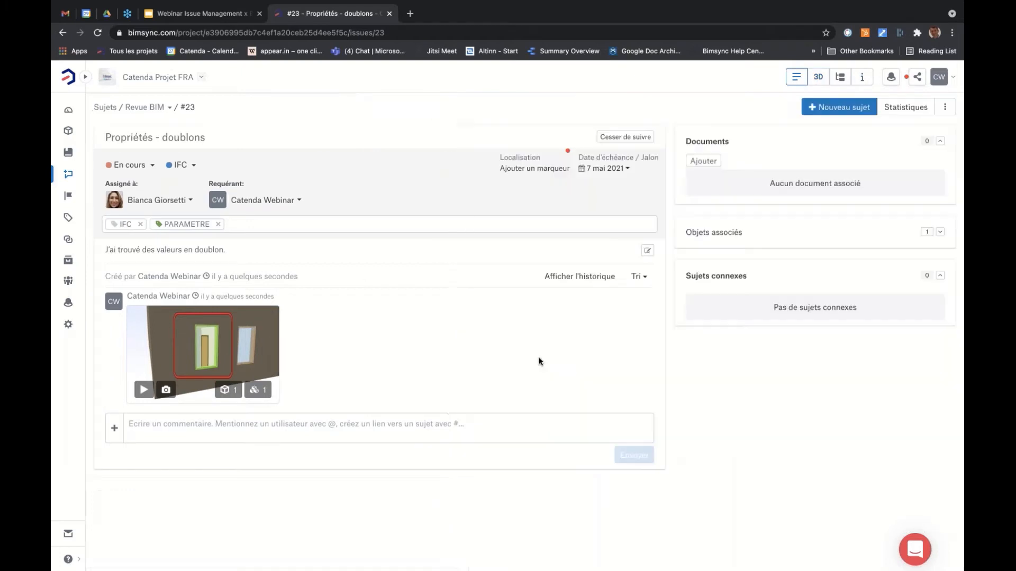
Post the comment "ok, je m'en occupe." on the issue and look at the attachment options for comments
click(303, 429)
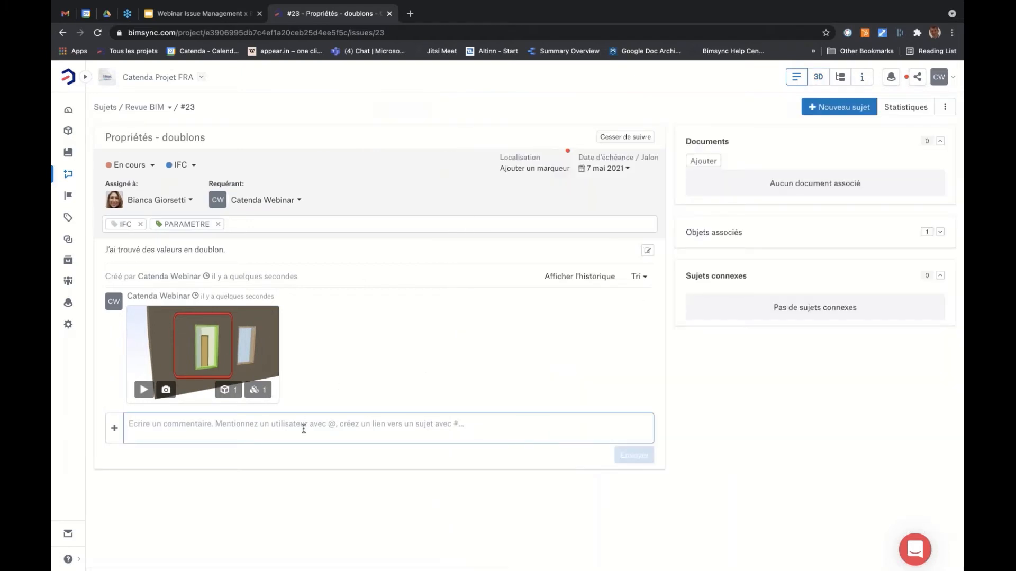
text(ok)
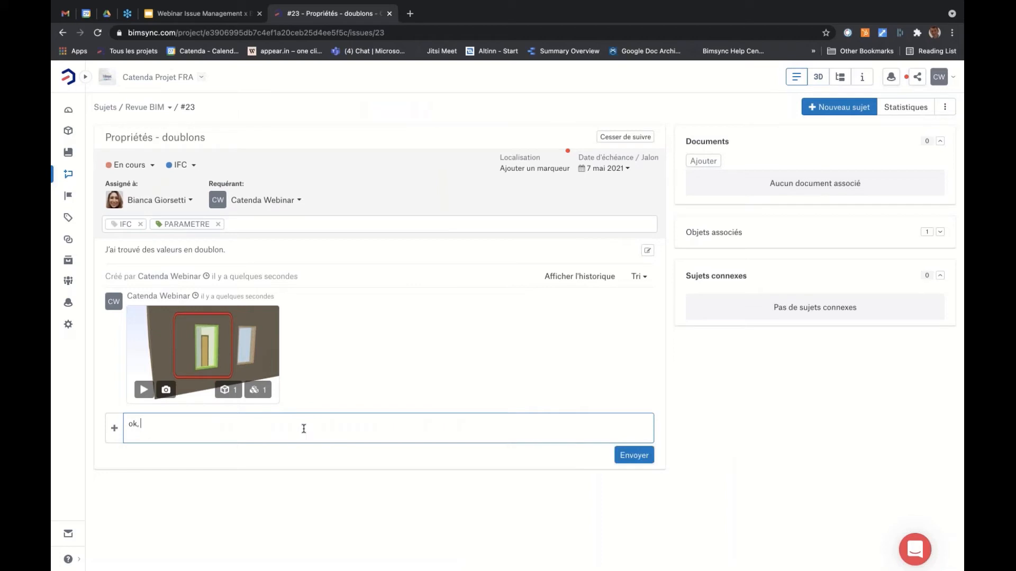
text(, je m'en occupe.)
click(634, 455)
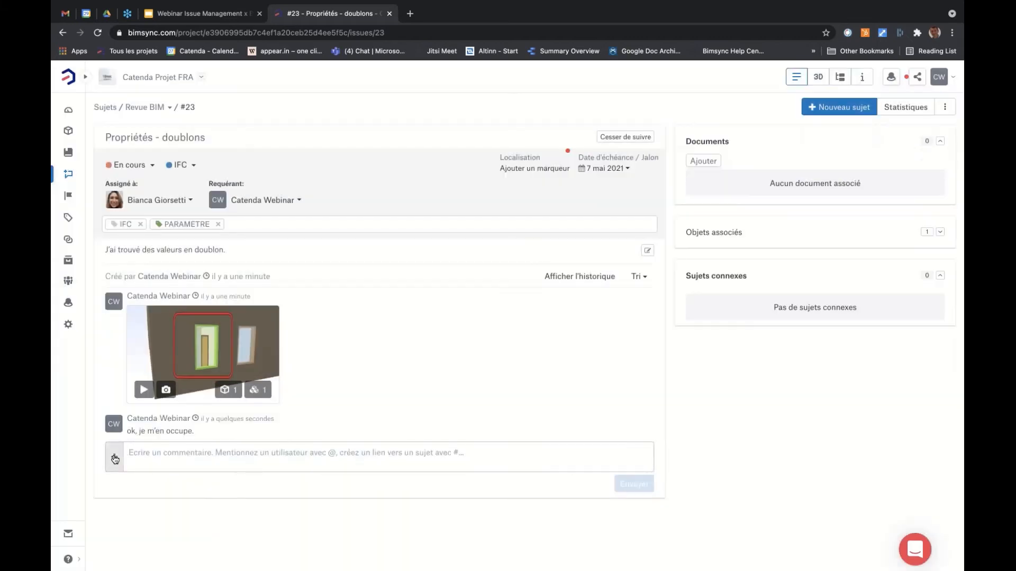
click(114, 457)
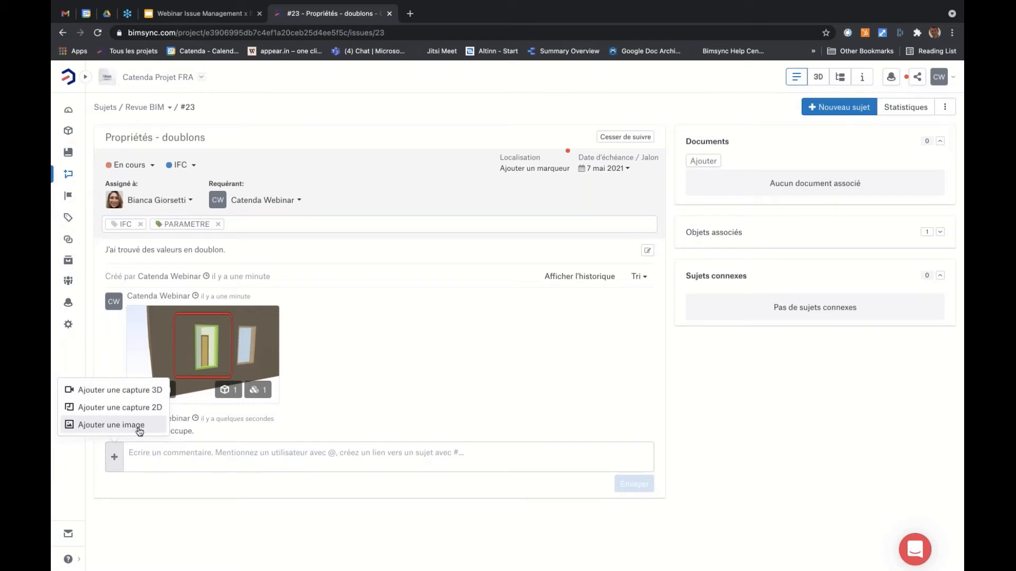
click(236, 463)
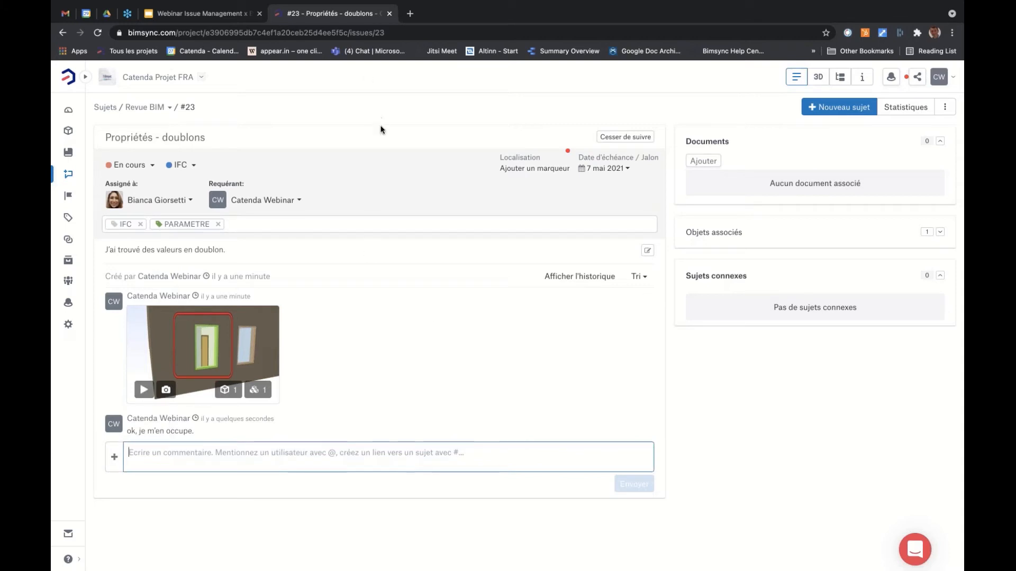
Select the issue's window in the 3D view and show its property sets with more width for the values
click(819, 84)
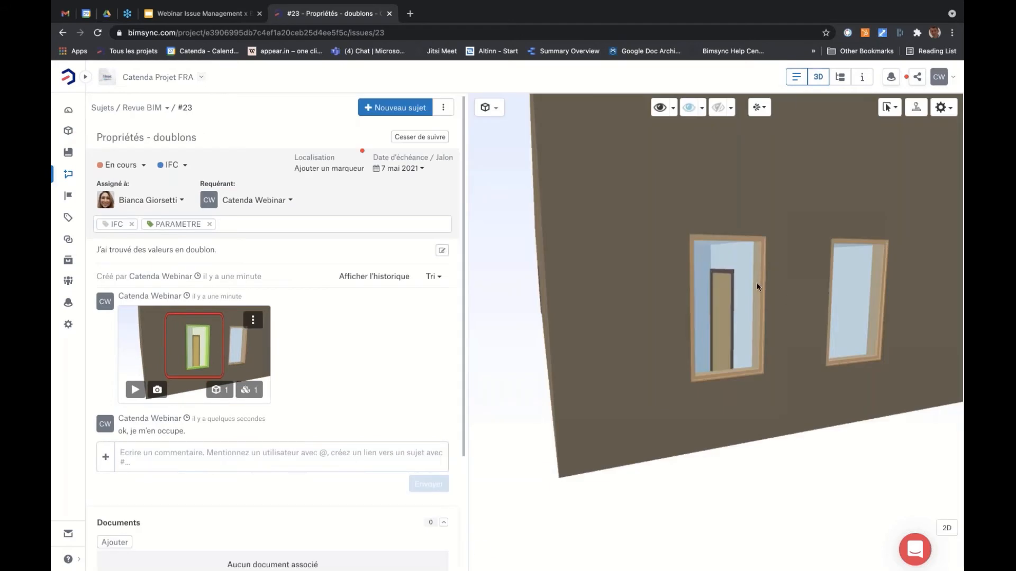
click(758, 286)
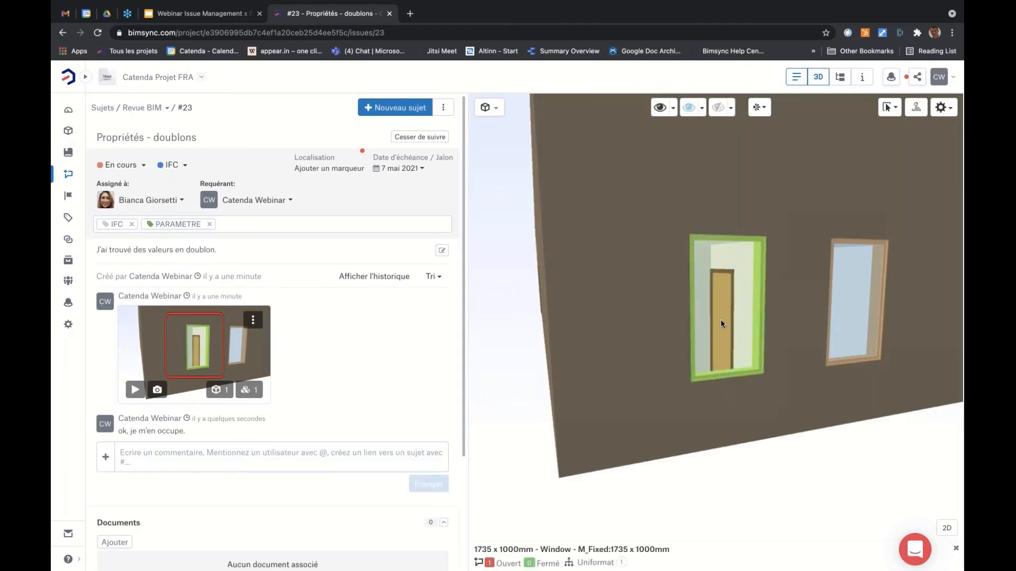
click(861, 78)
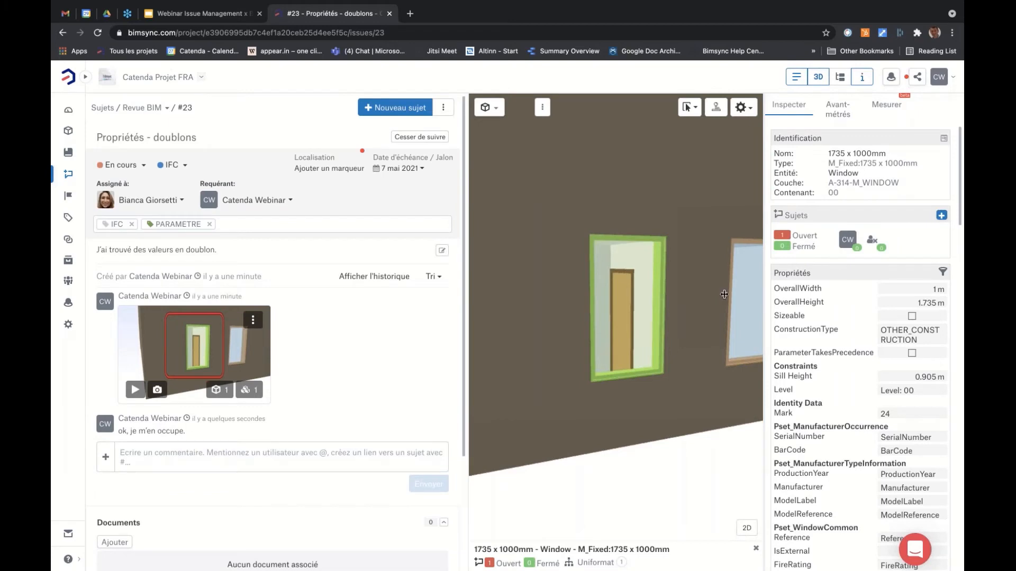
drag(768, 309, 728, 307)
scroll(776, 275, down, 7)
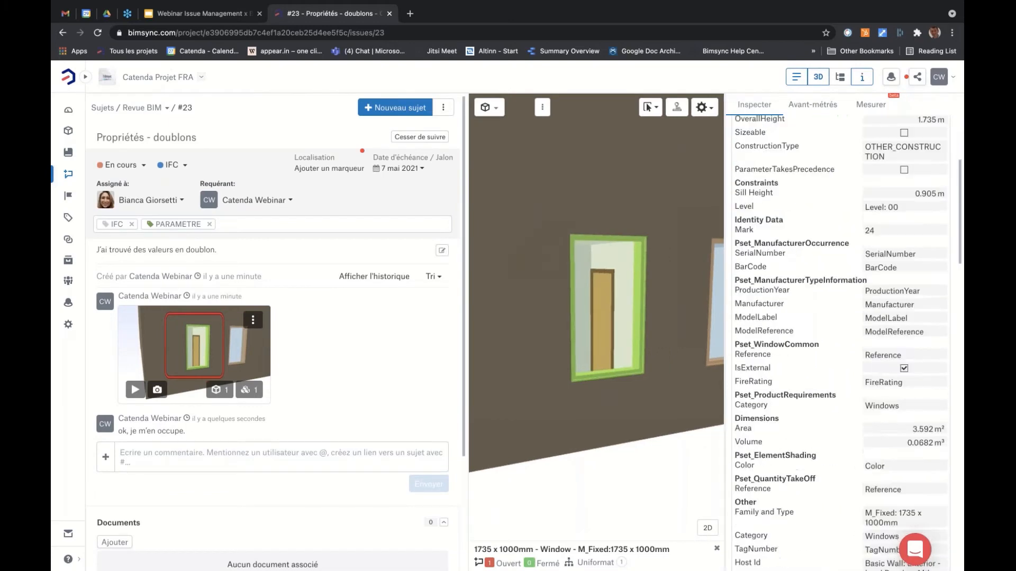
scroll(775, 276, up, 3)
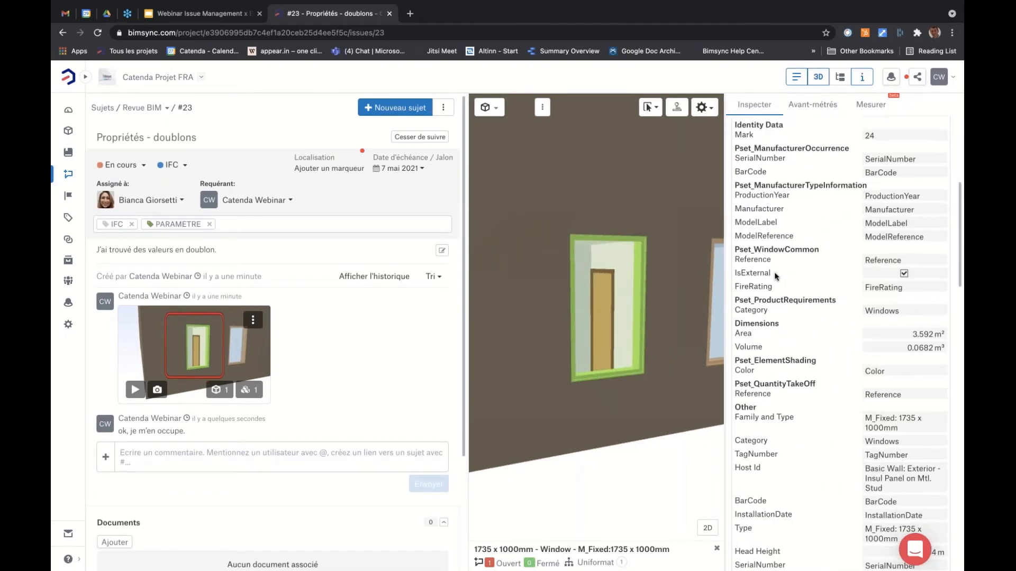
Capture a screenshot of the window's properties from Pset_ManufacturerOccurrence to IsExternal and post it as an image comment on the issue
key(super+shift+4)
drag(727, 143, 962, 284)
click(215, 450)
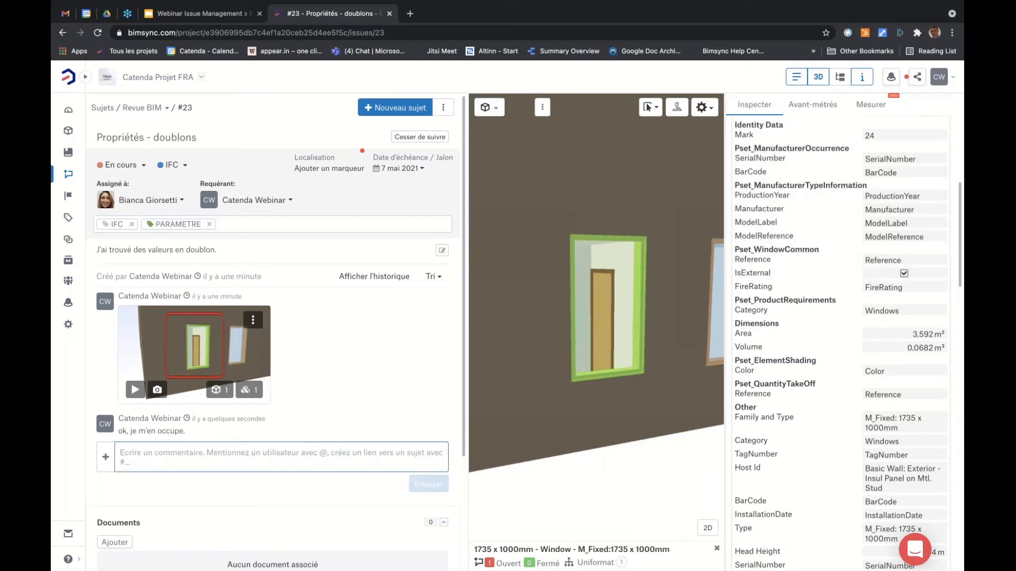
key(super+v)
scroll(306, 456, down, 4)
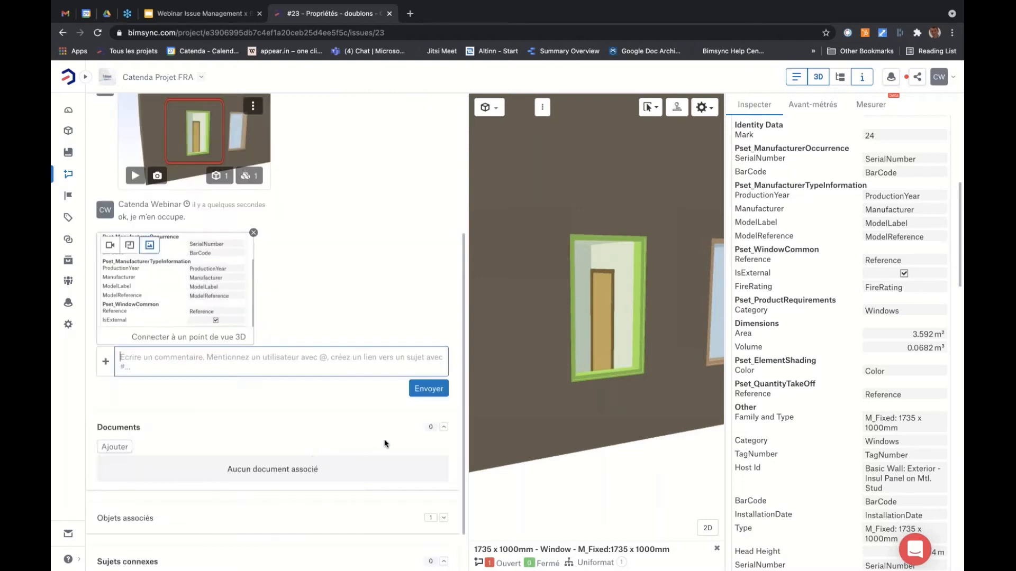
click(424, 389)
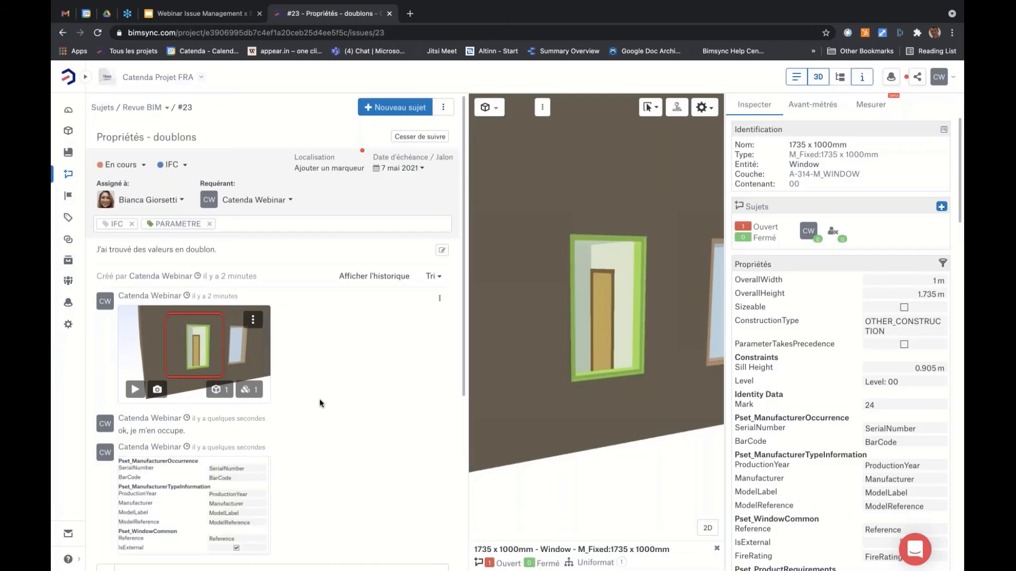
Look at the issue's comment attachment options and hide both the properties inspector and the 3D view
scroll(319, 404, down, 2)
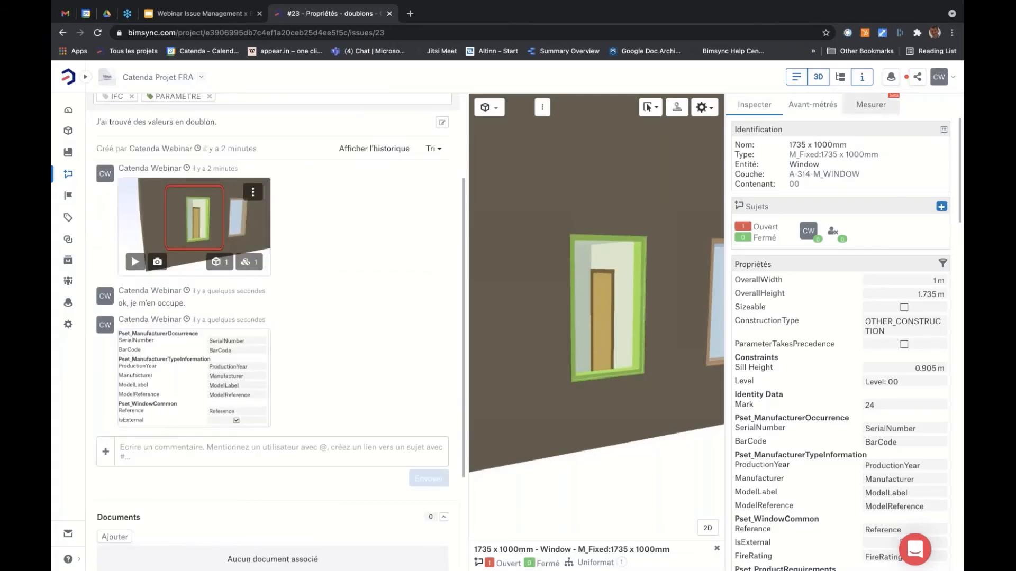
click(861, 78)
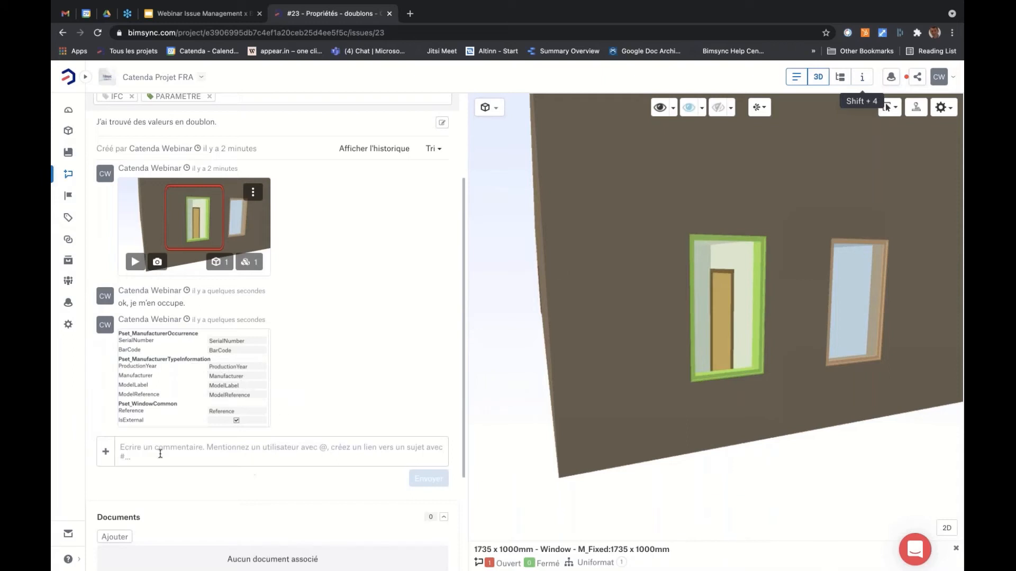
click(105, 451)
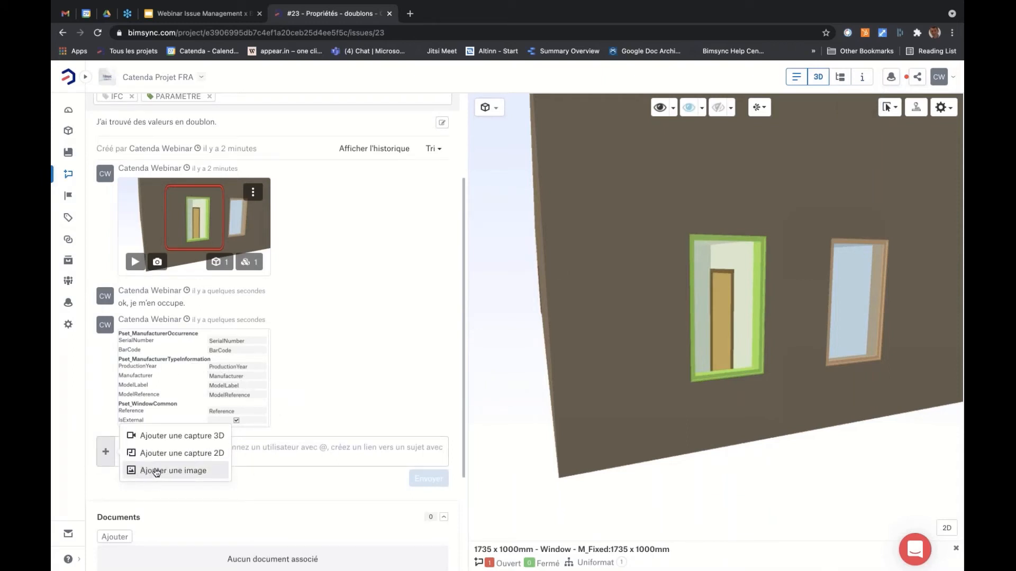
click(291, 449)
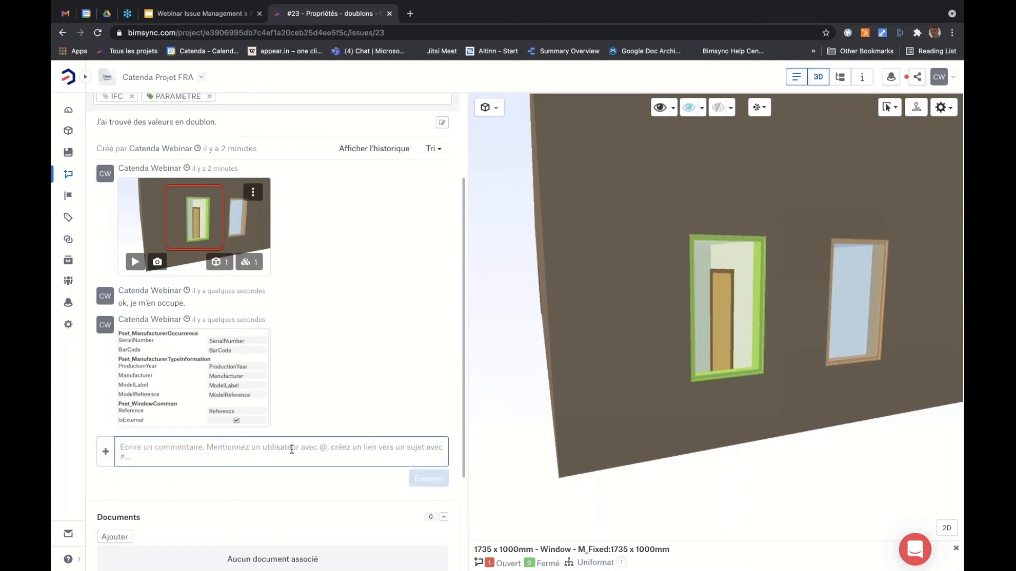
click(819, 80)
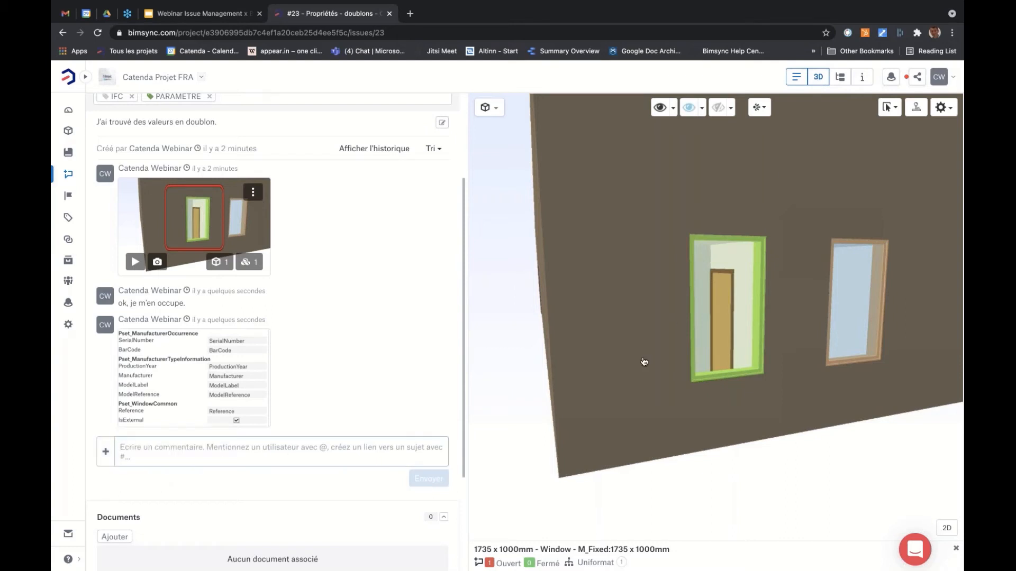
key(shift+2)
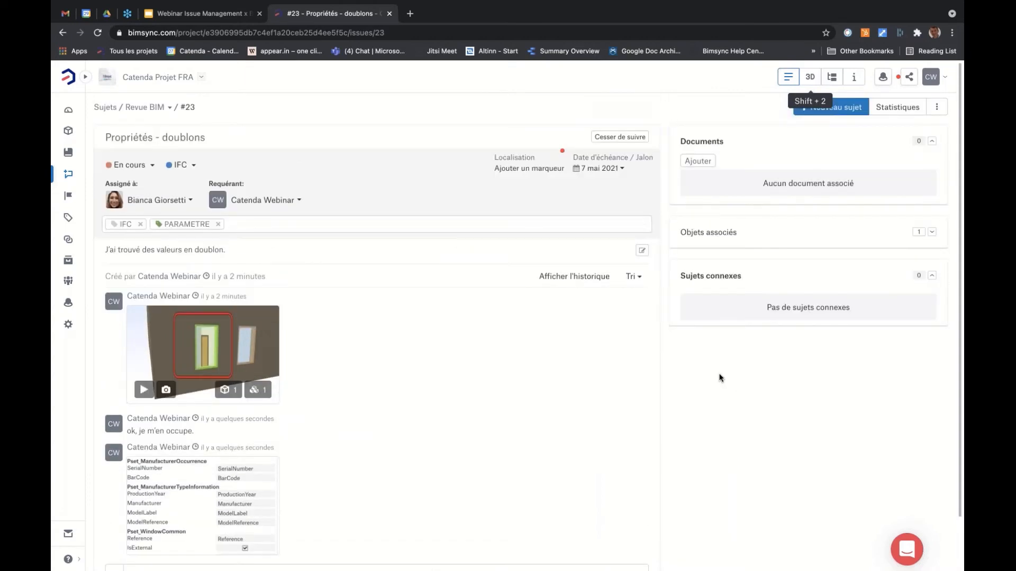
Return to the Revue BIM issue list, reload it, and try the IFC label filter before clearing it
click(148, 107)
click(157, 158)
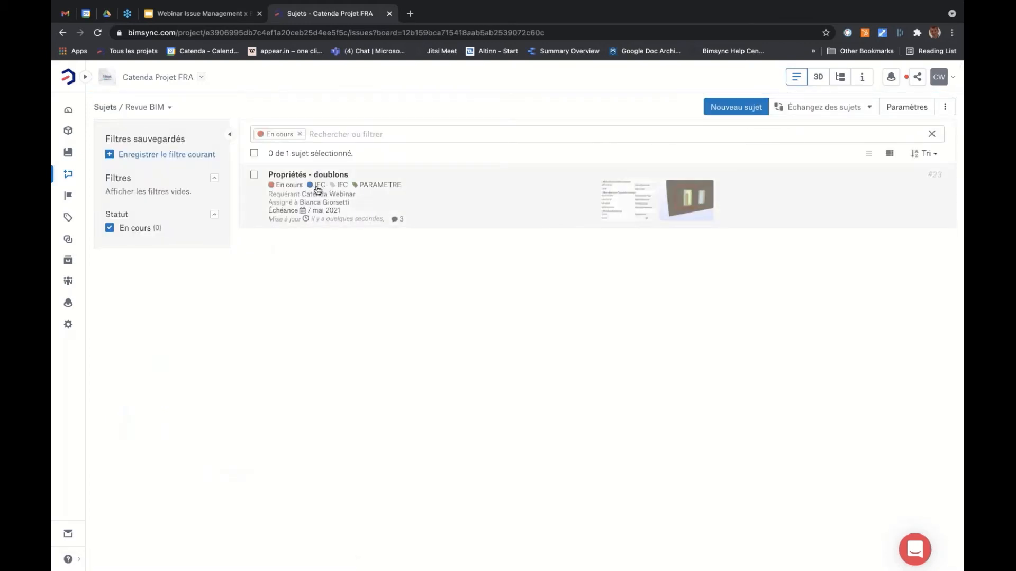
click(98, 33)
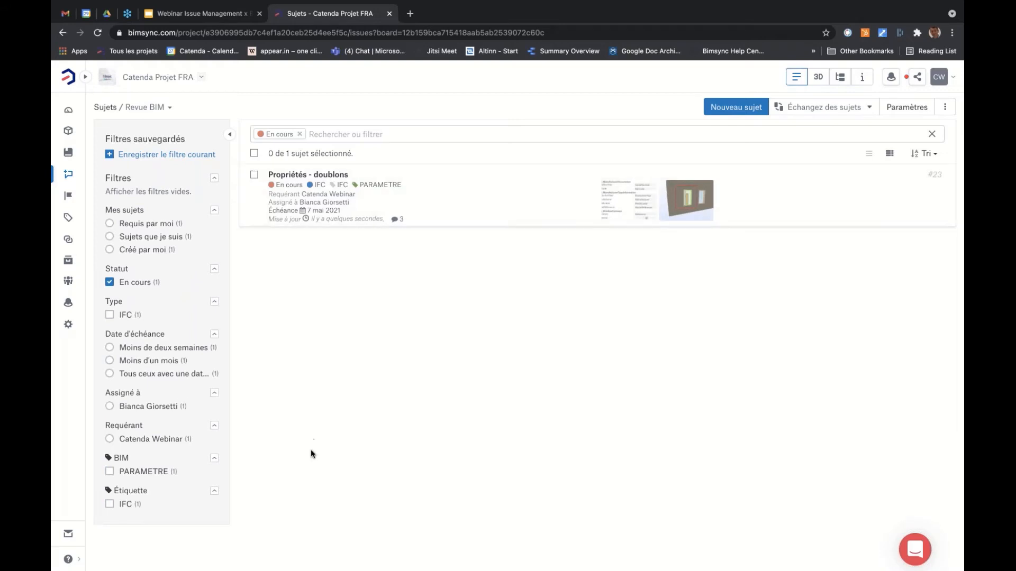
click(110, 505)
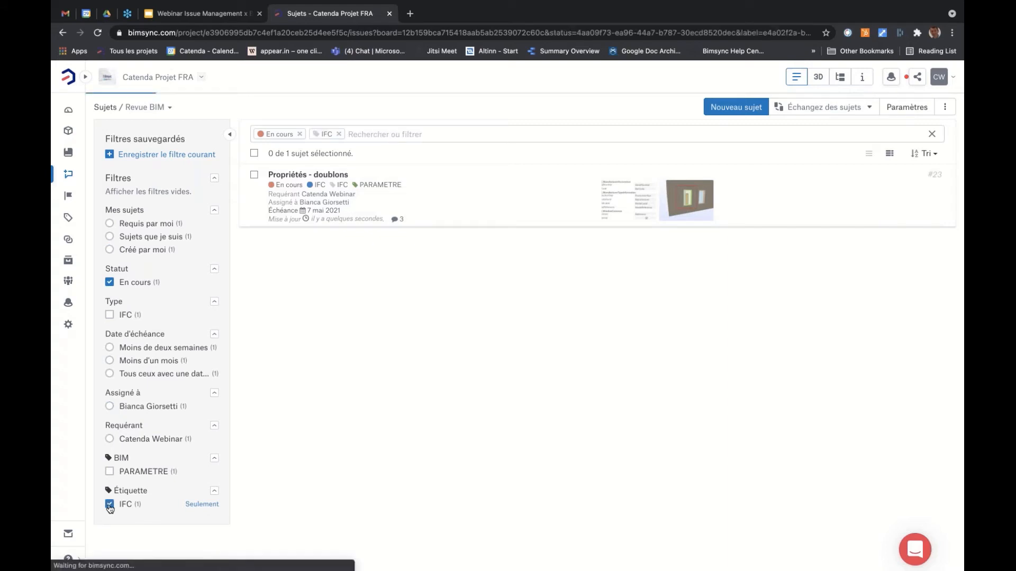
click(109, 505)
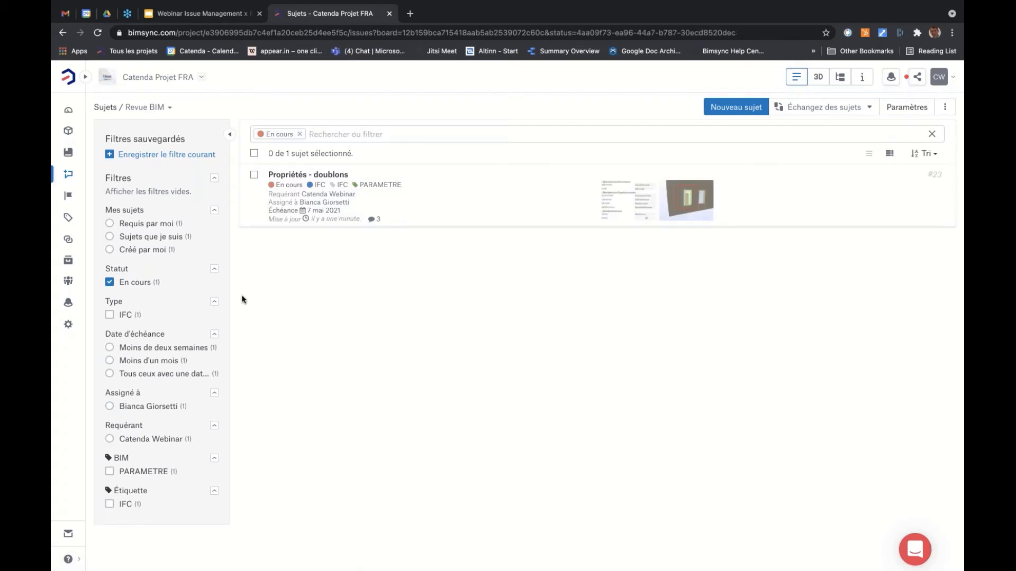
Switch to the Revue ARC issue list and try the ELEC label filter before clearing it
click(165, 109)
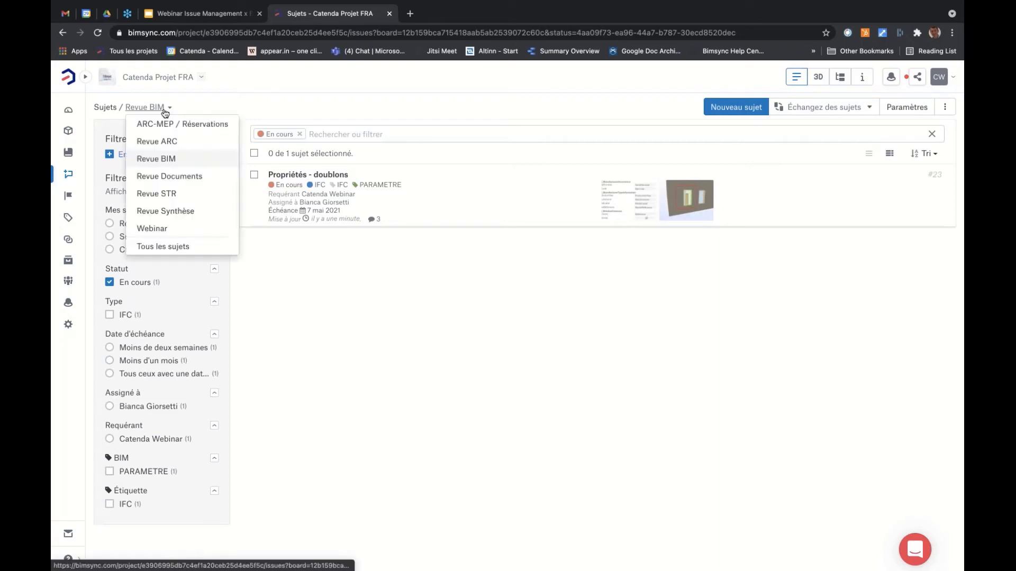
click(168, 141)
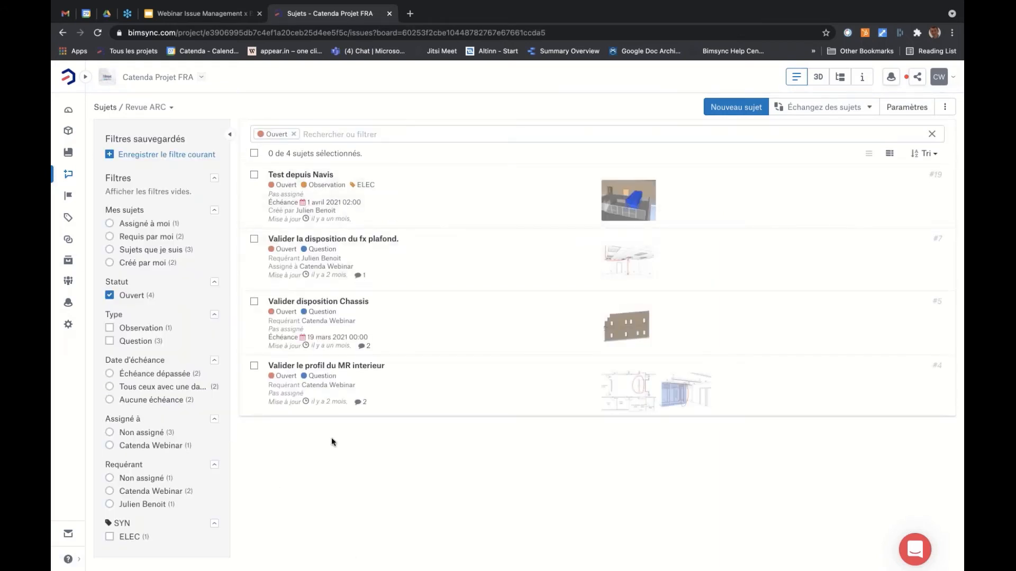
click(109, 537)
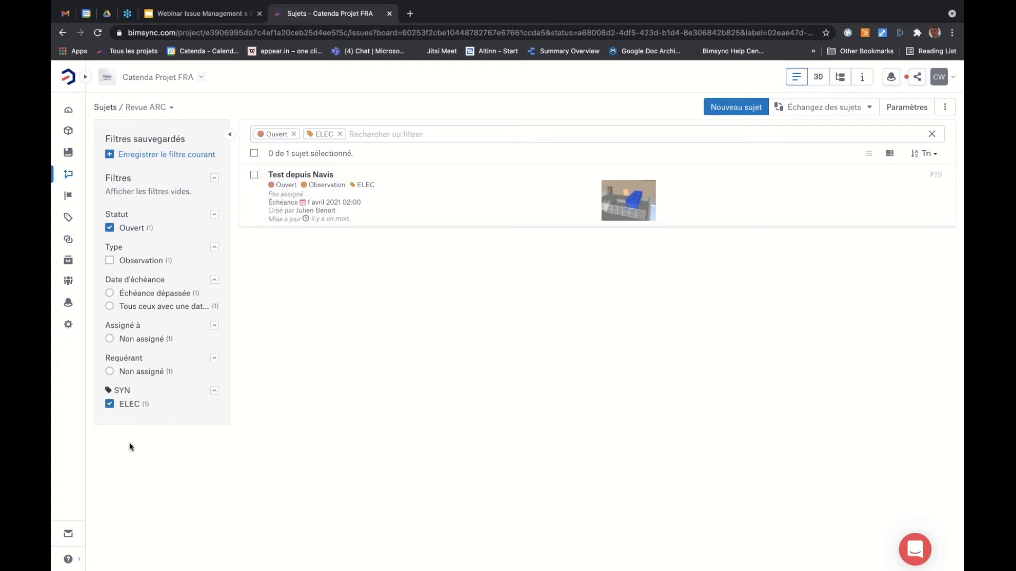
click(111, 405)
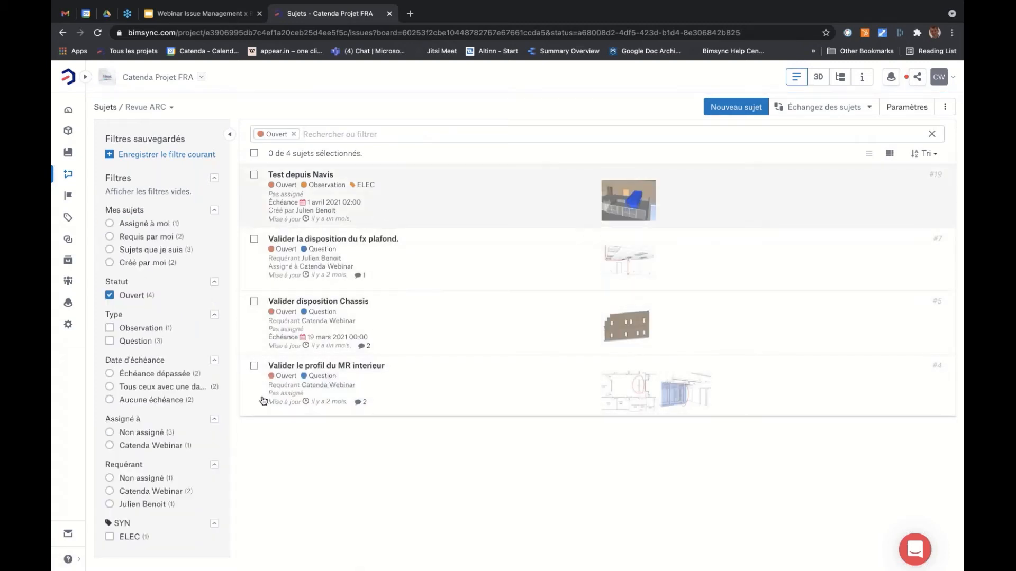
Expand the project navigation, look at the project's labels and their groups, and return to the issues
click(85, 77)
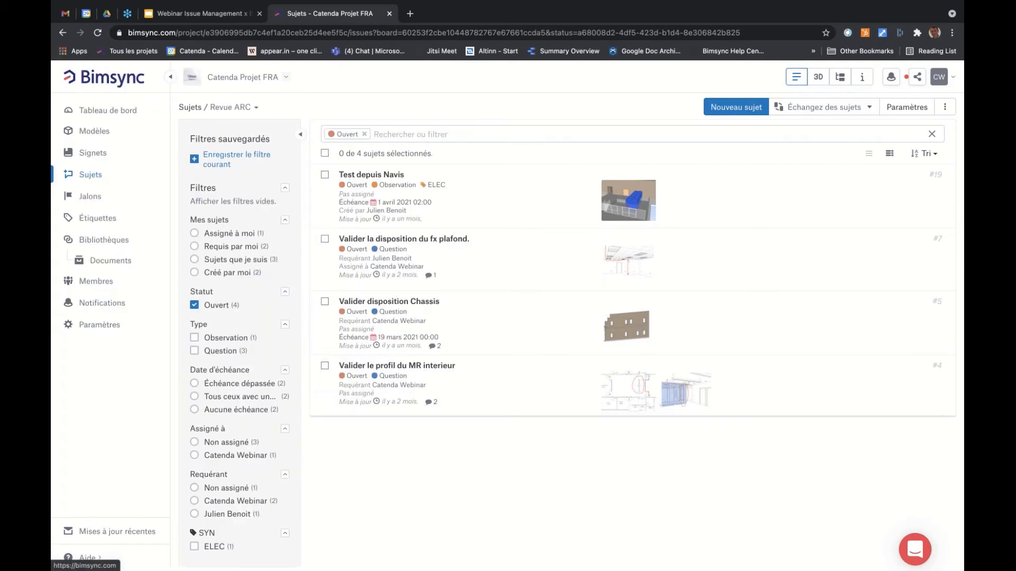
click(98, 221)
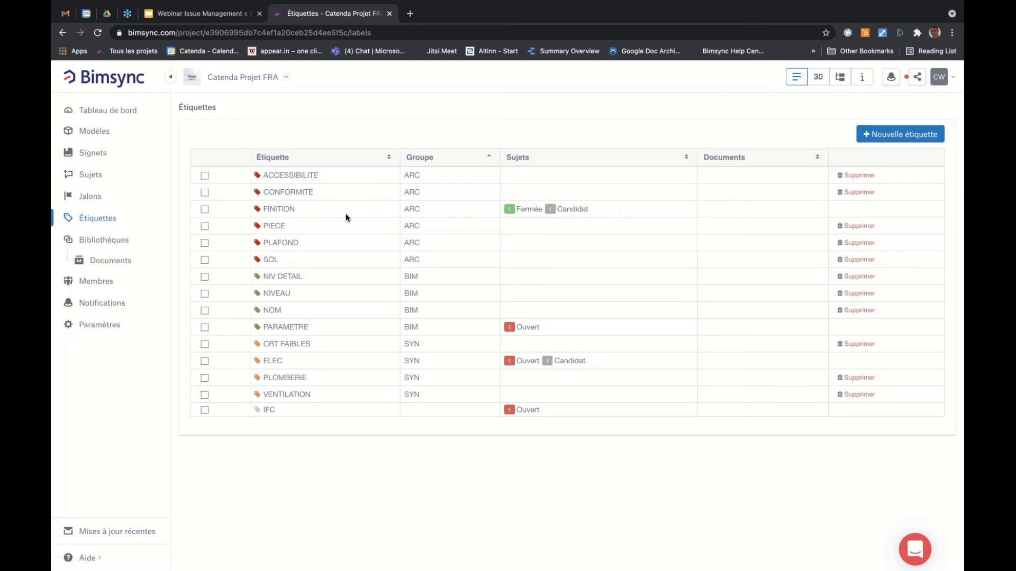
click(97, 176)
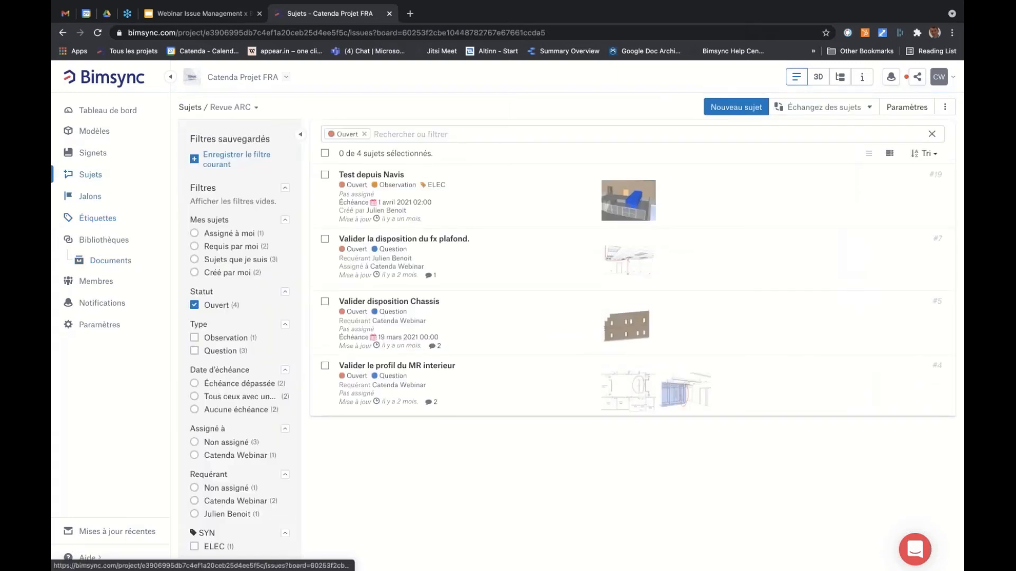
Start a new issue in the Revue BIM list with the title "CR revue BIM 29042021"
click(236, 107)
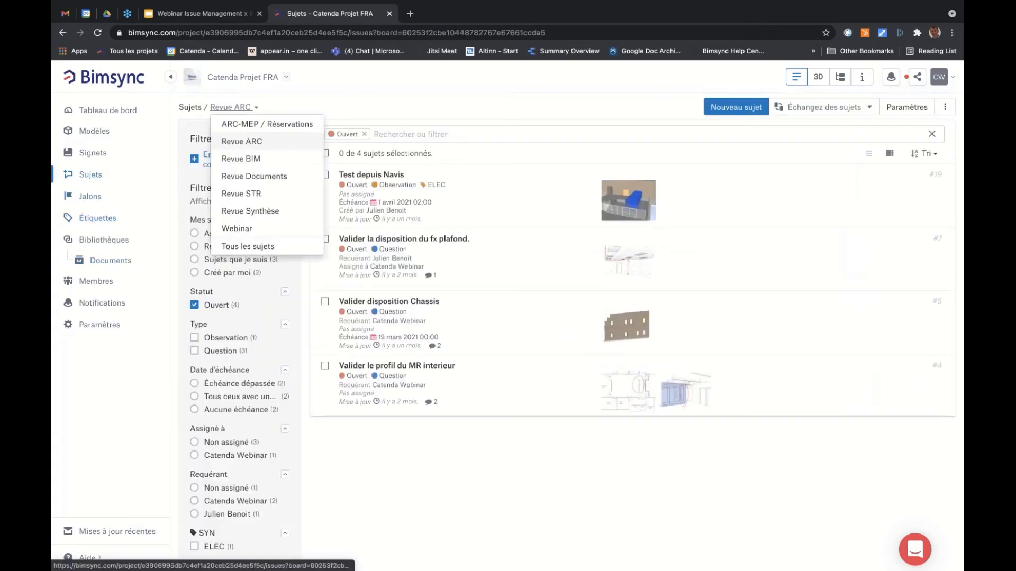
click(248, 160)
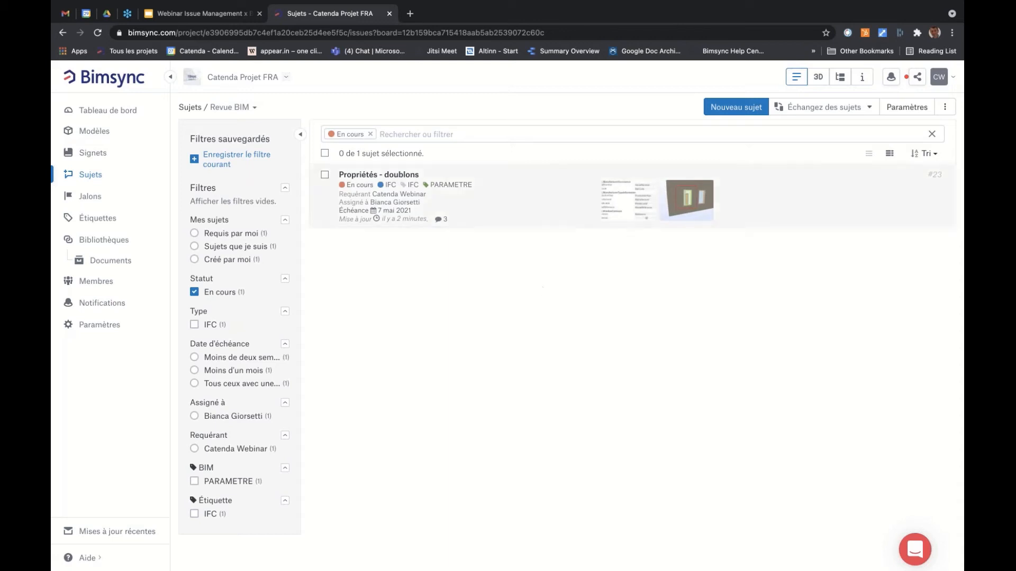
click(740, 108)
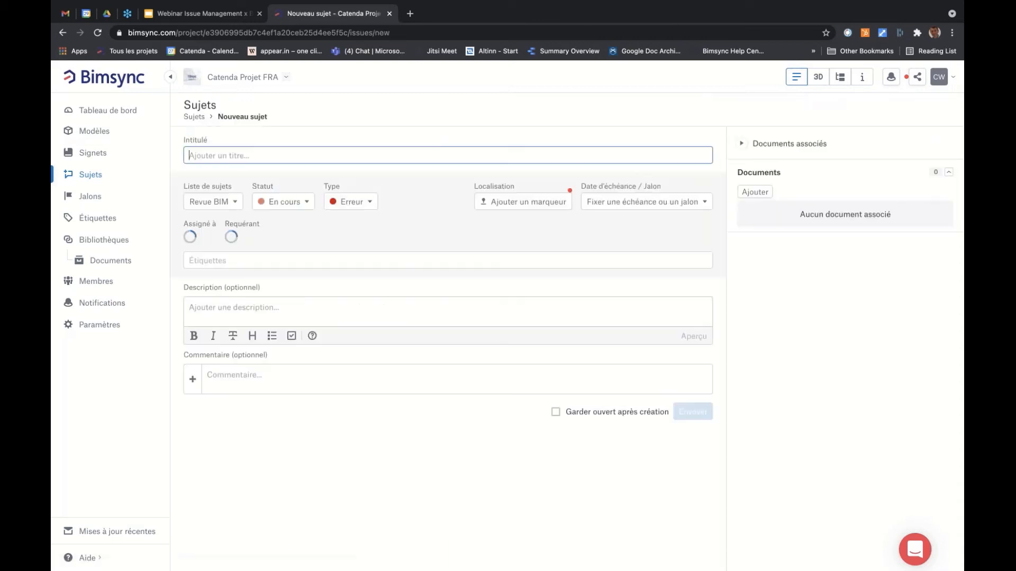
text(CR)
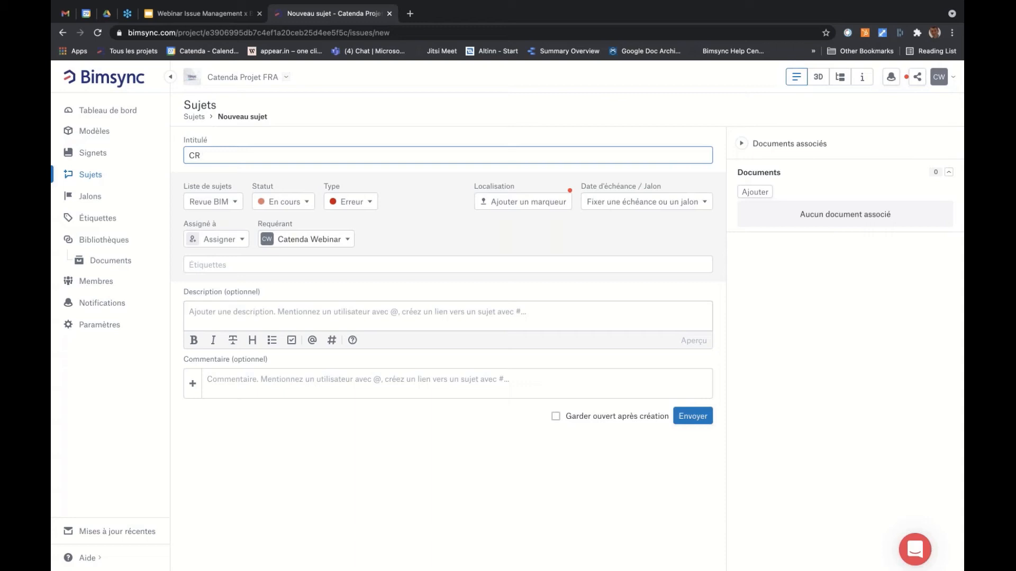
text(revue BIM 29042021)
Set the new issue's type to IFC and its due date to 7 May 2021
click(367, 206)
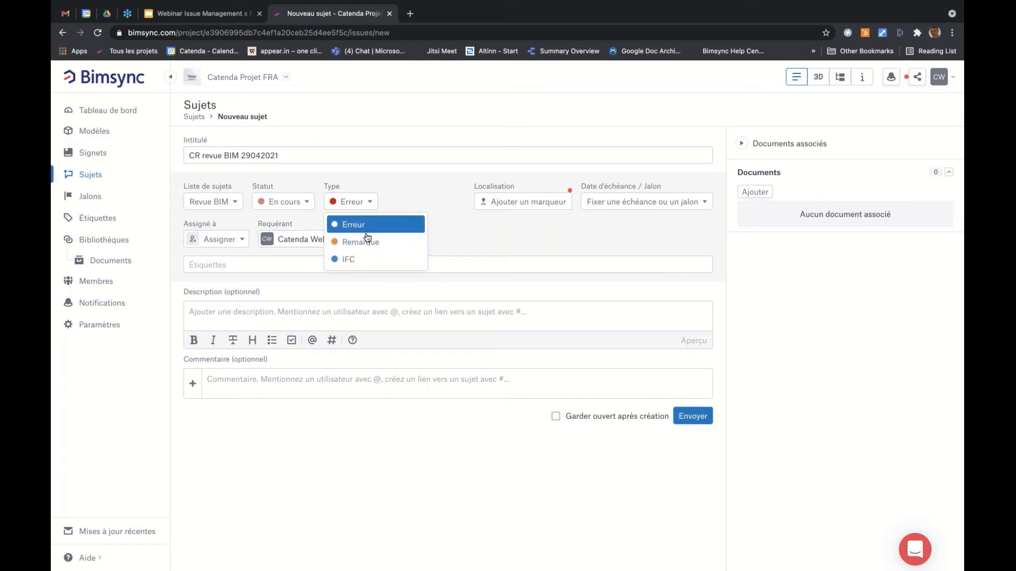
click(374, 259)
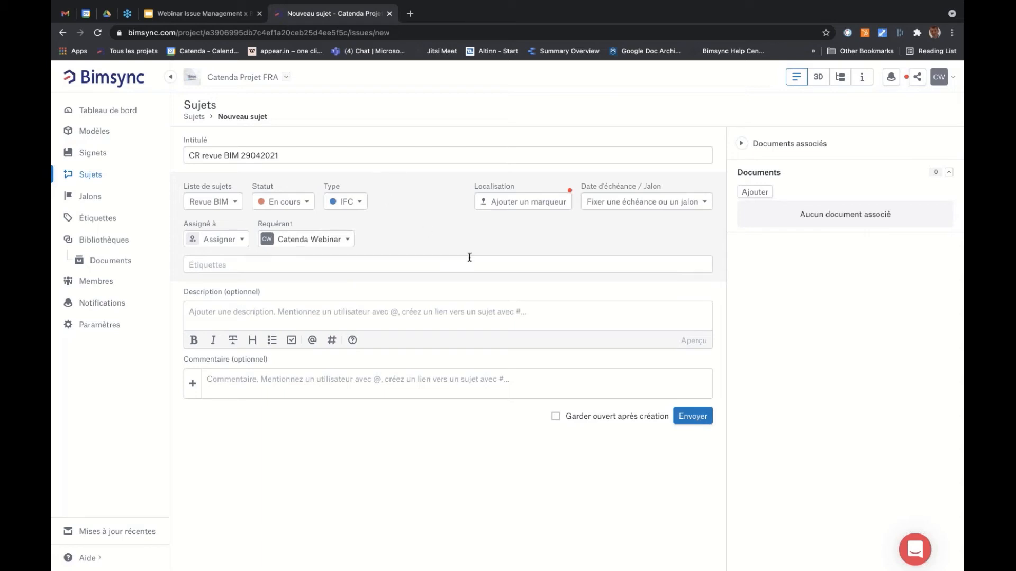
click(677, 206)
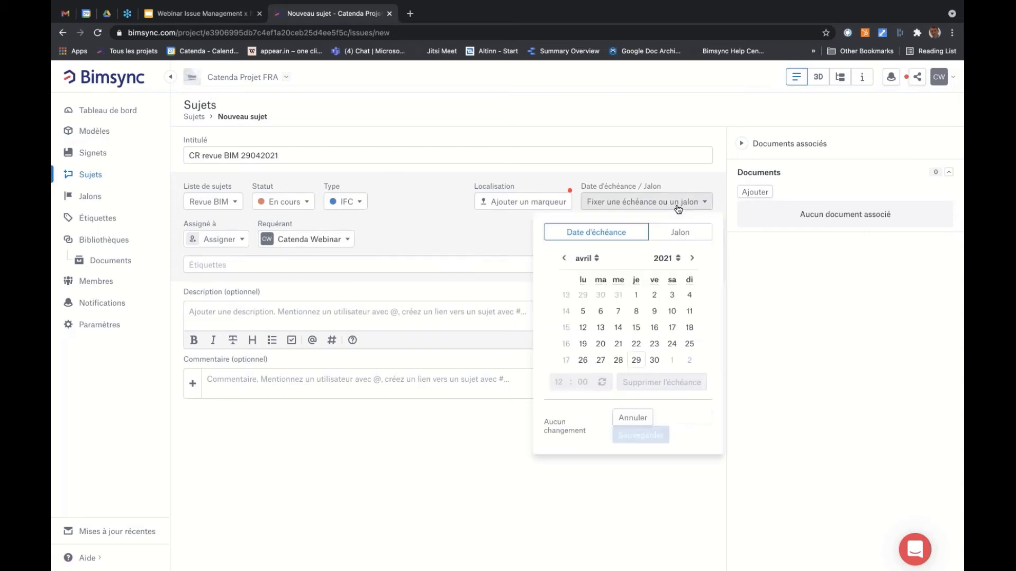
click(690, 259)
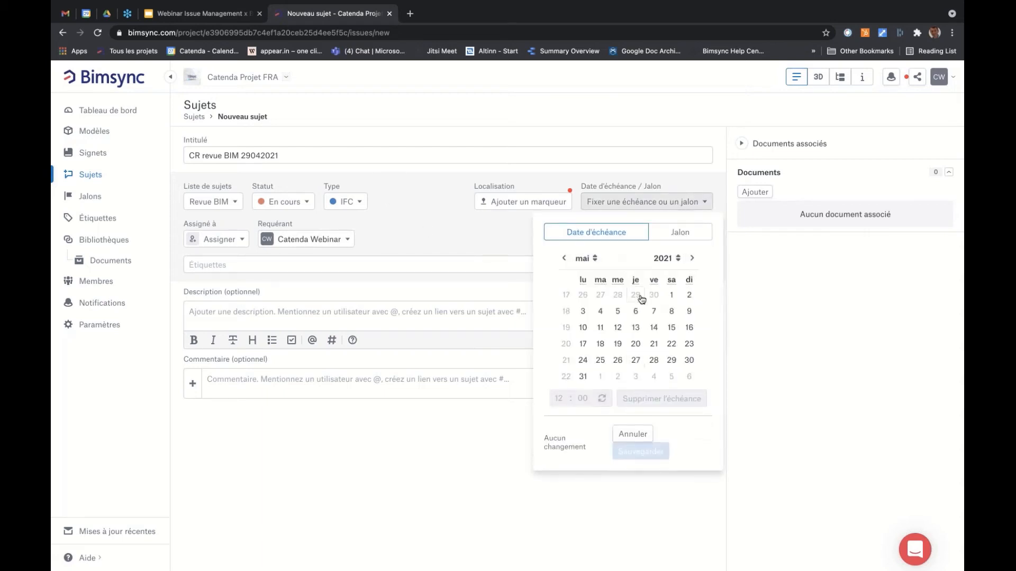
click(654, 311)
click(660, 450)
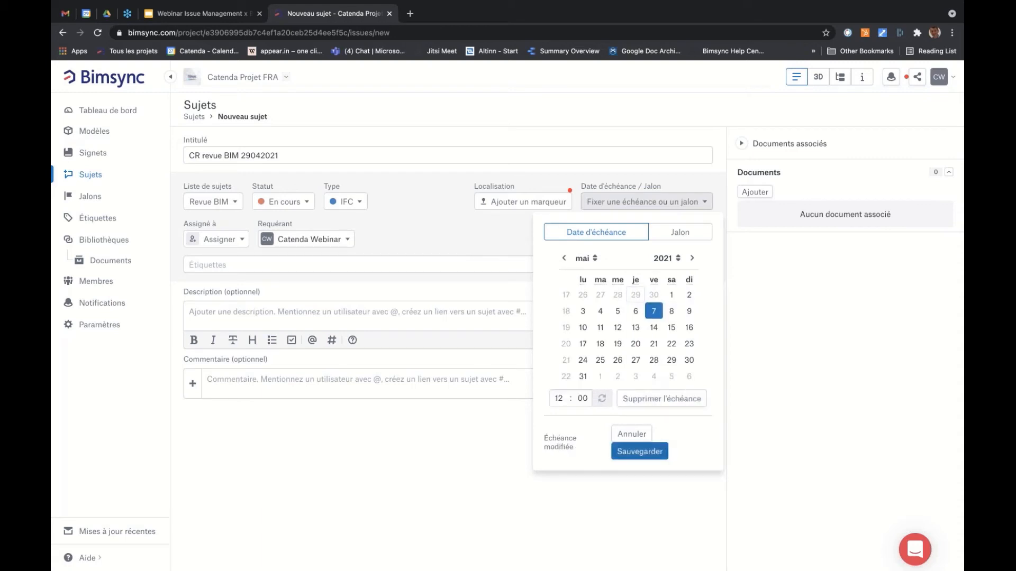
Create a new label "Reunion" and assign it to the new issue
click(360, 267)
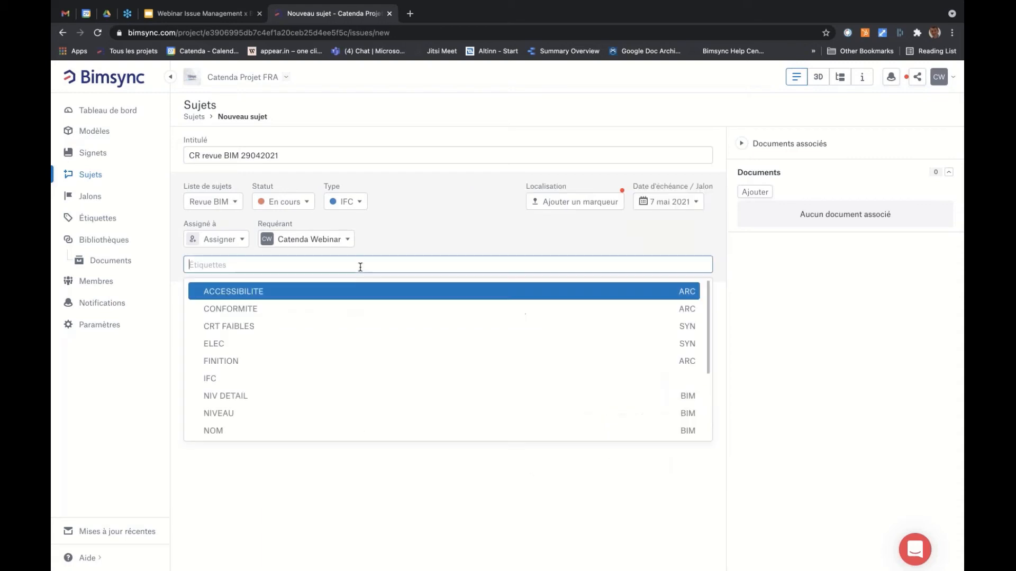
text(reu)
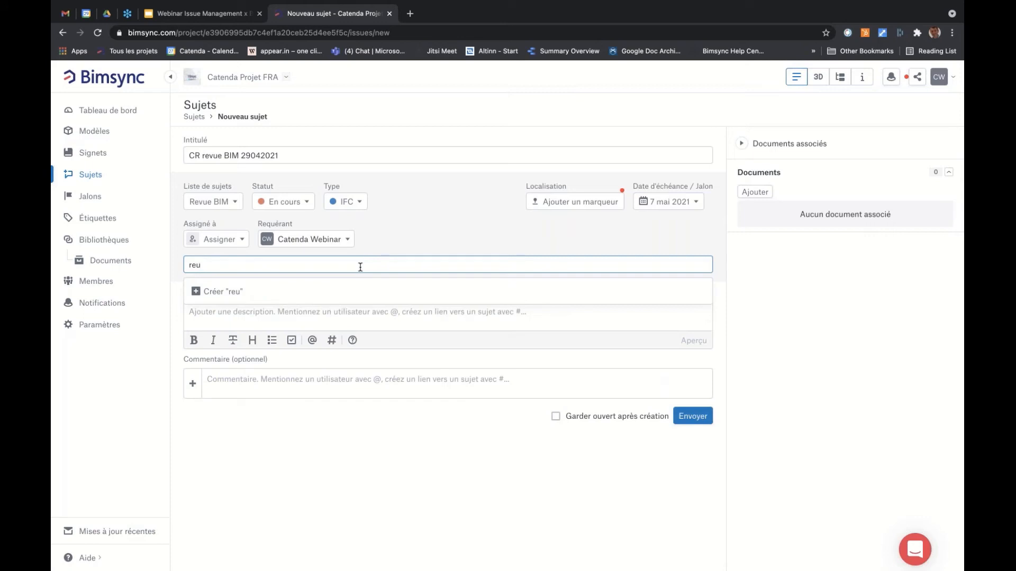
key(BackSpace)
key(BackSpace)
key(BackSpace)
text(Re)
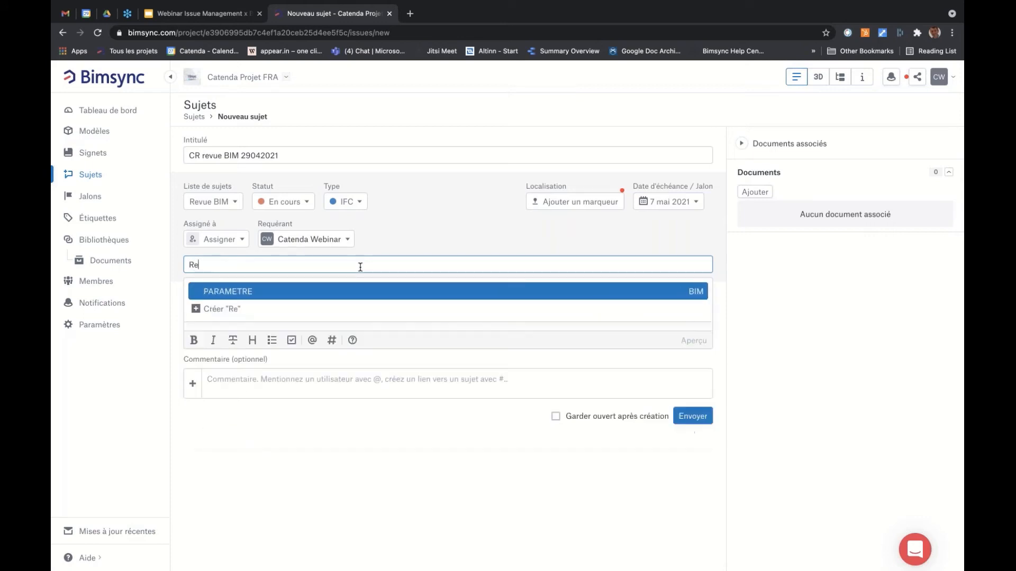
text(union)
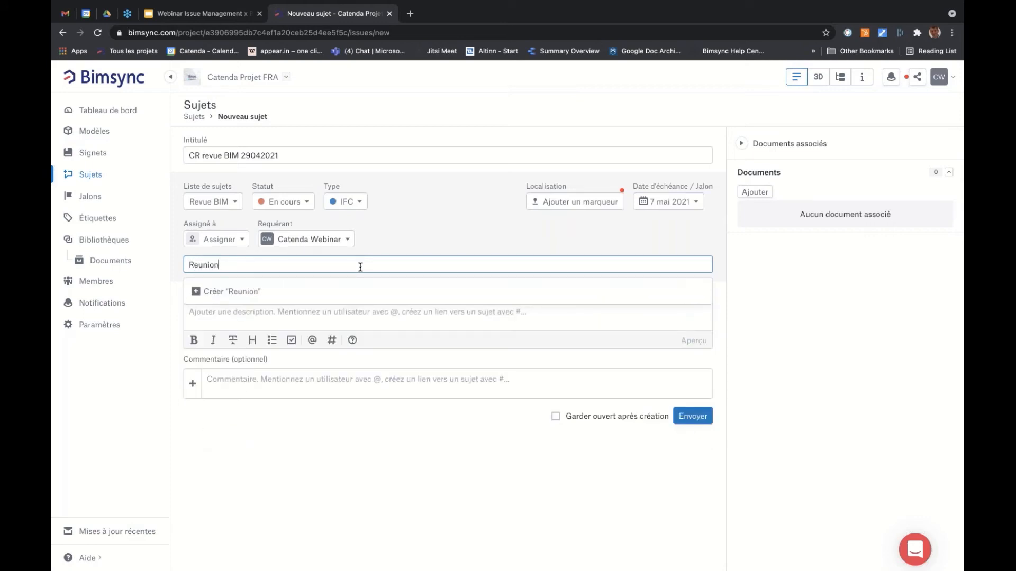
click(270, 292)
click(287, 476)
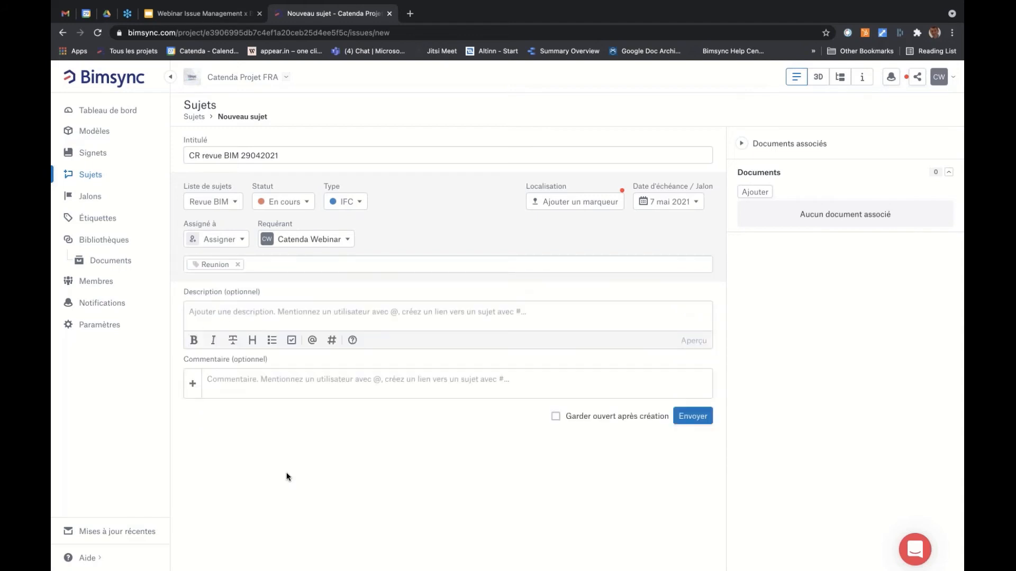
Begin the issue description with "notes de la réunion" followed by a checklist item "reprendre point de base"
click(474, 314)
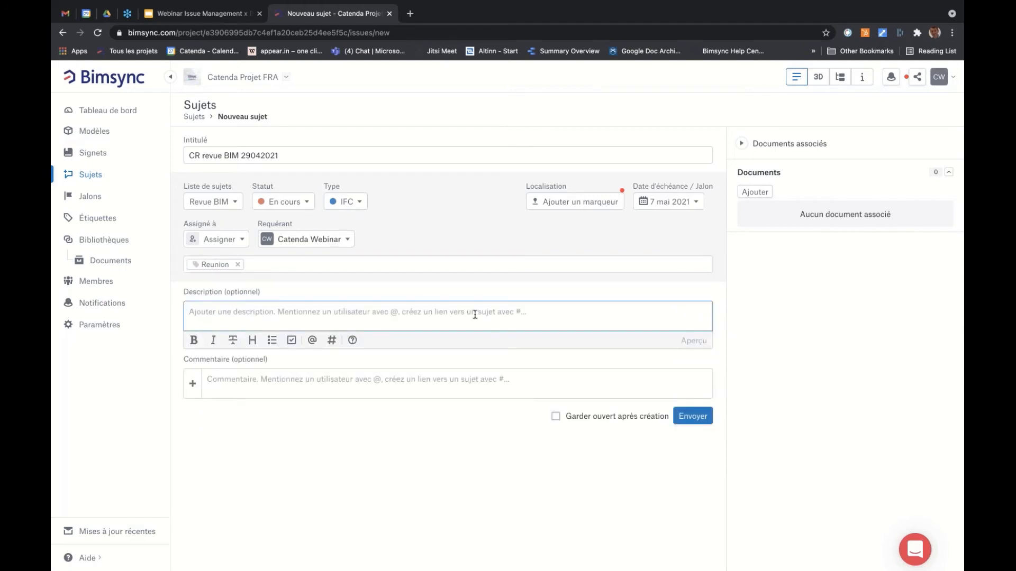
text(notes de )
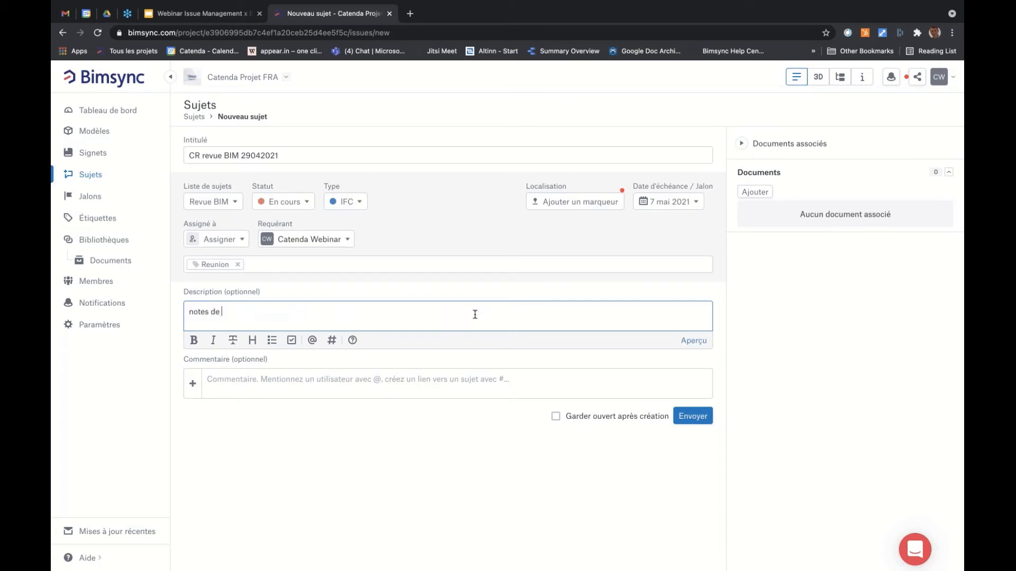
text(la réunion)
key(Return)
click(291, 341)
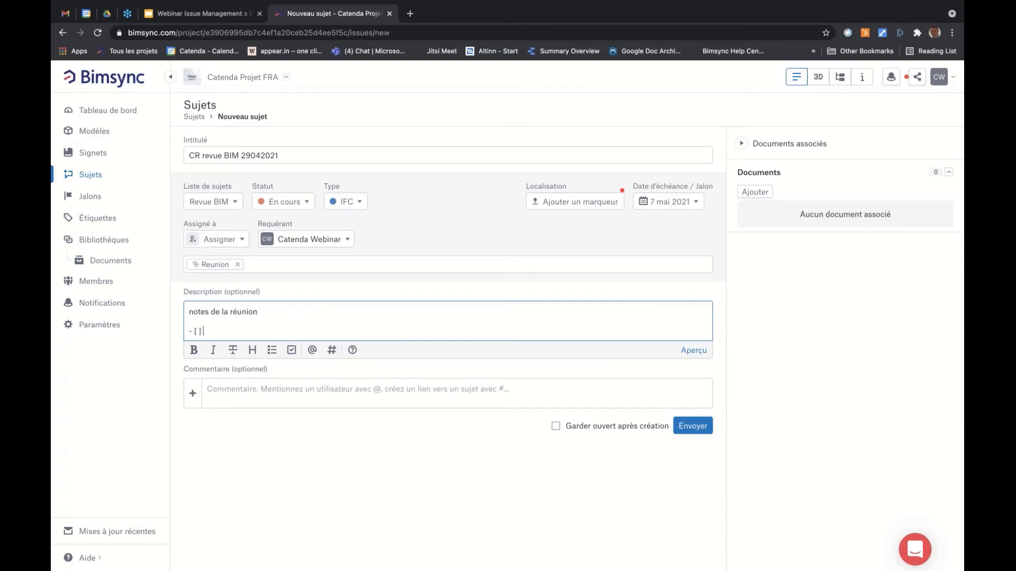
text(reprendre point de base)
key(Return)
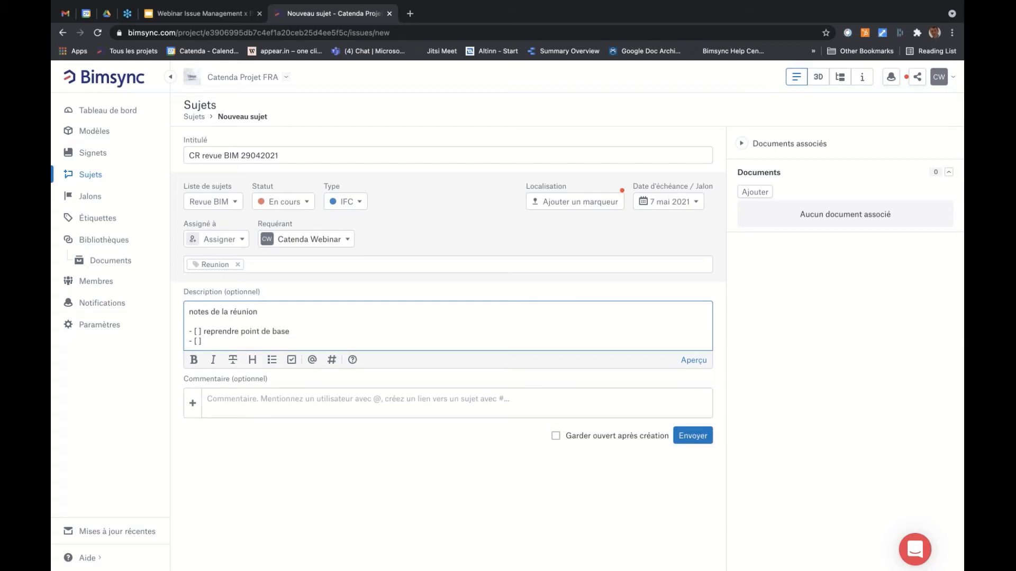
Add the checklist items "revoir Pset Murs" and "revoir position Fenêtres", preview the description and submit the issue
text(revoir Pset Murs)
key(Return)
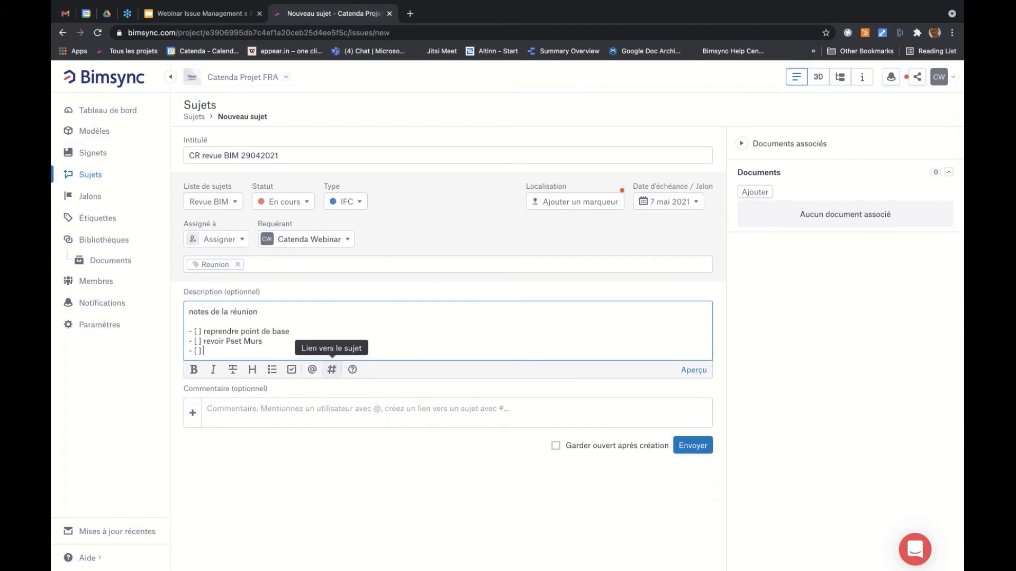
text(revoir position Fenêtres)
key(Return)
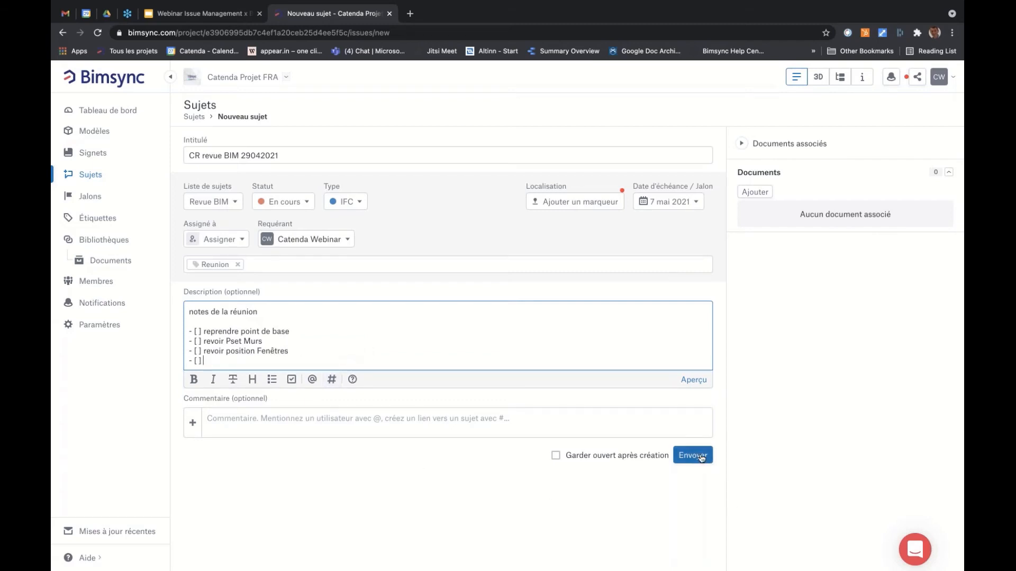
click(693, 380)
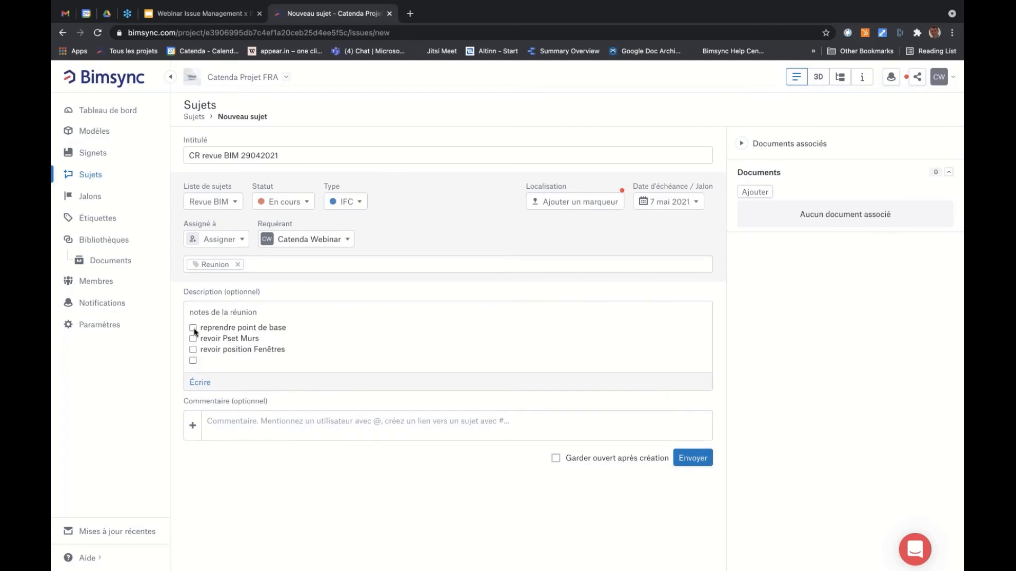
click(693, 458)
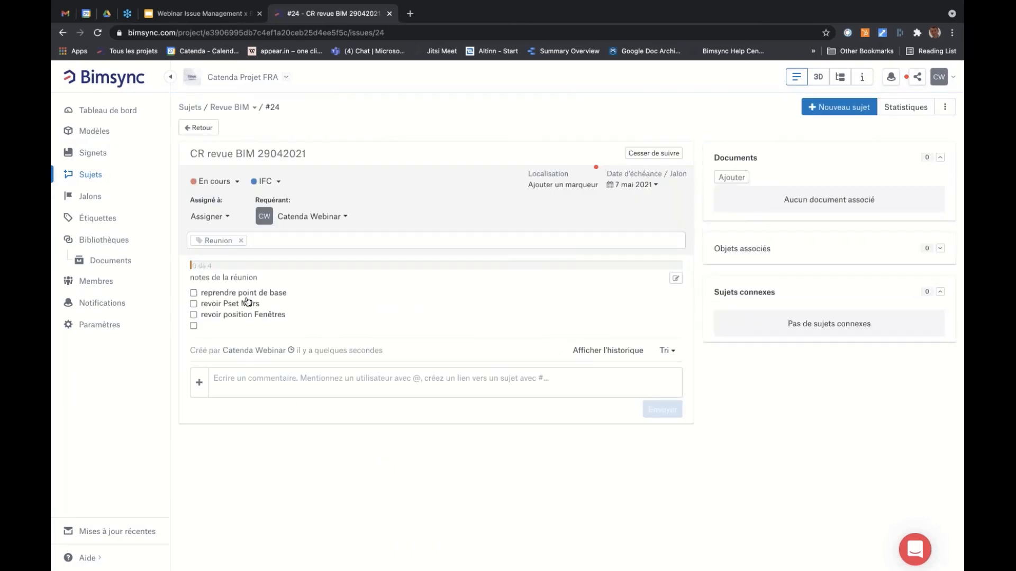
Remove the empty last checklist item from the issue's description and save the description
click(676, 279)
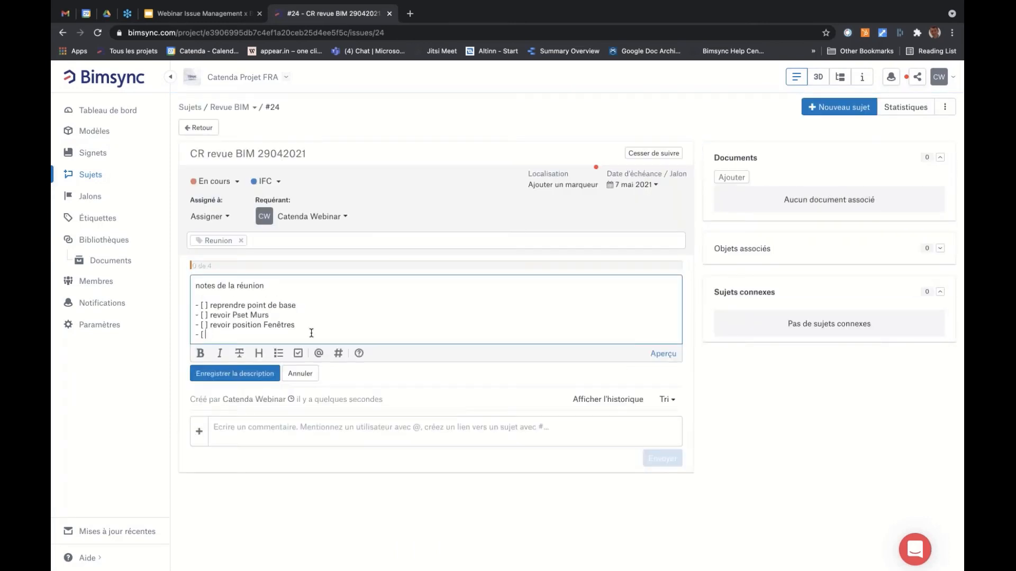
key(BackSpace)
key(BackSpace)
key(BackSpace)
key(BackSpace)
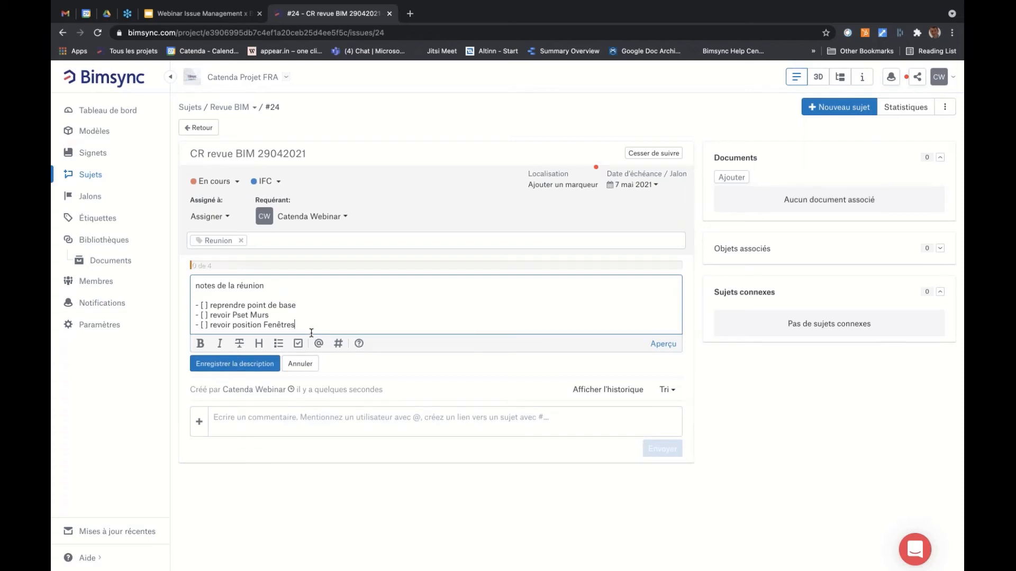
click(231, 370)
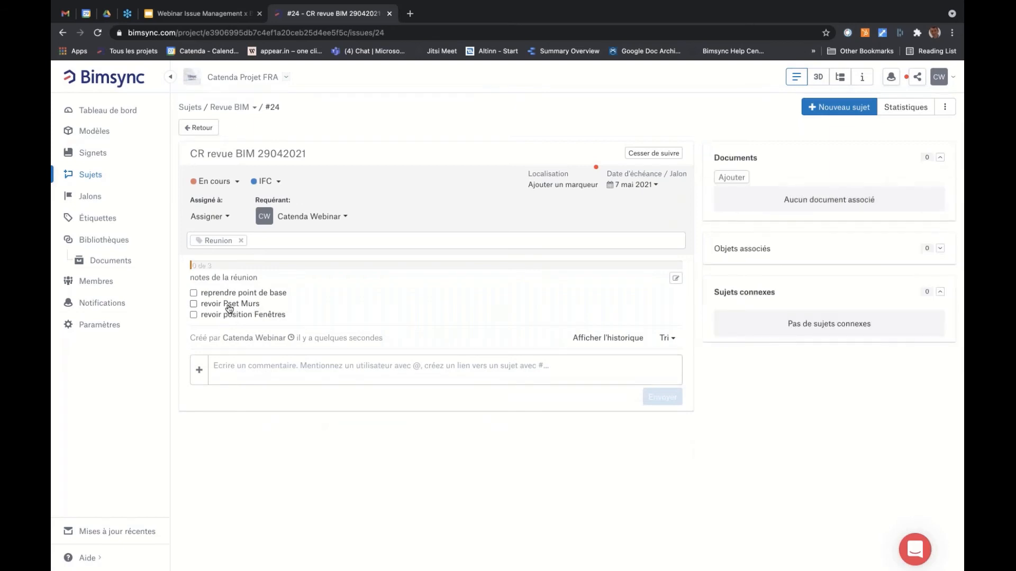
Mark all three checklist items in the meeting report issue as done
click(193, 294)
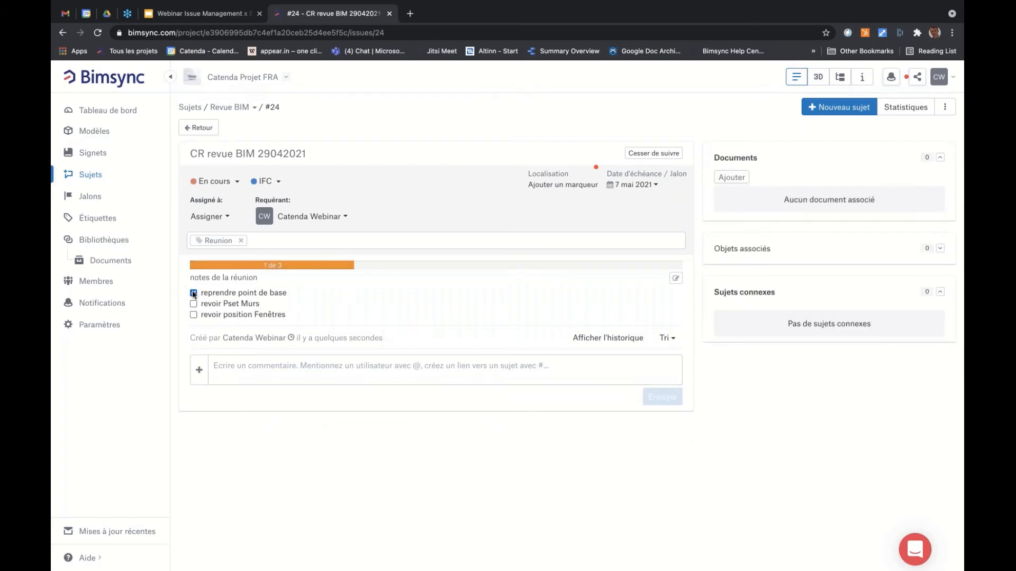
click(194, 293)
click(193, 304)
click(193, 314)
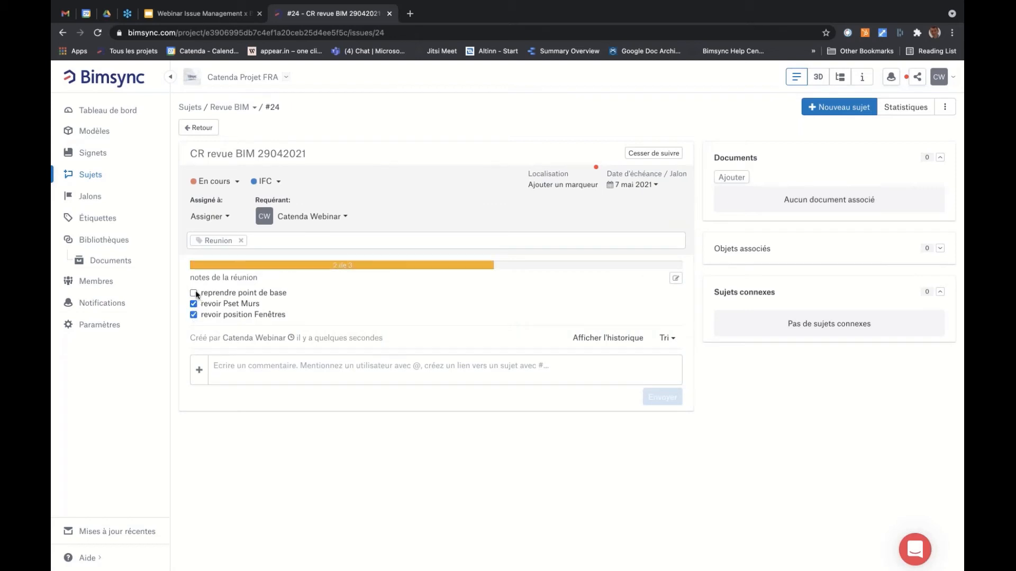
click(194, 292)
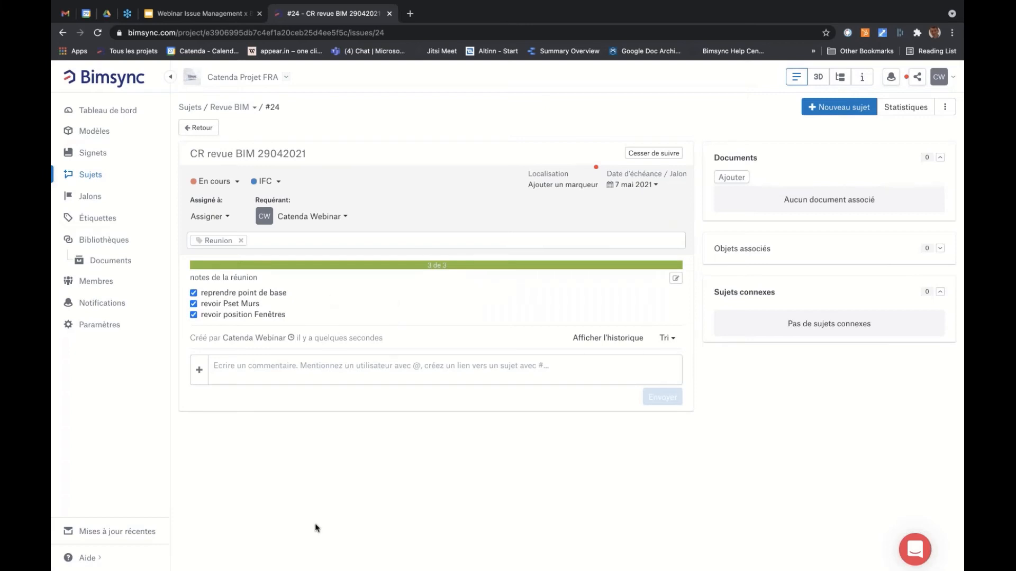
Link the document "Clinic_053_First Floor Plan Block 1A.pdf" from Clinic Drawings, 07-Architectural, to the issue
click(331, 367)
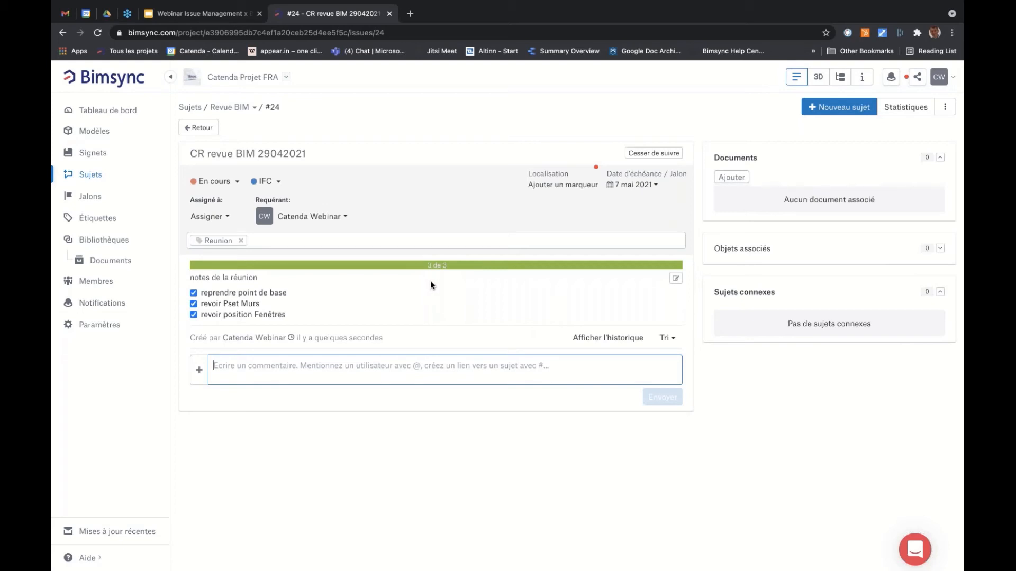
click(739, 181)
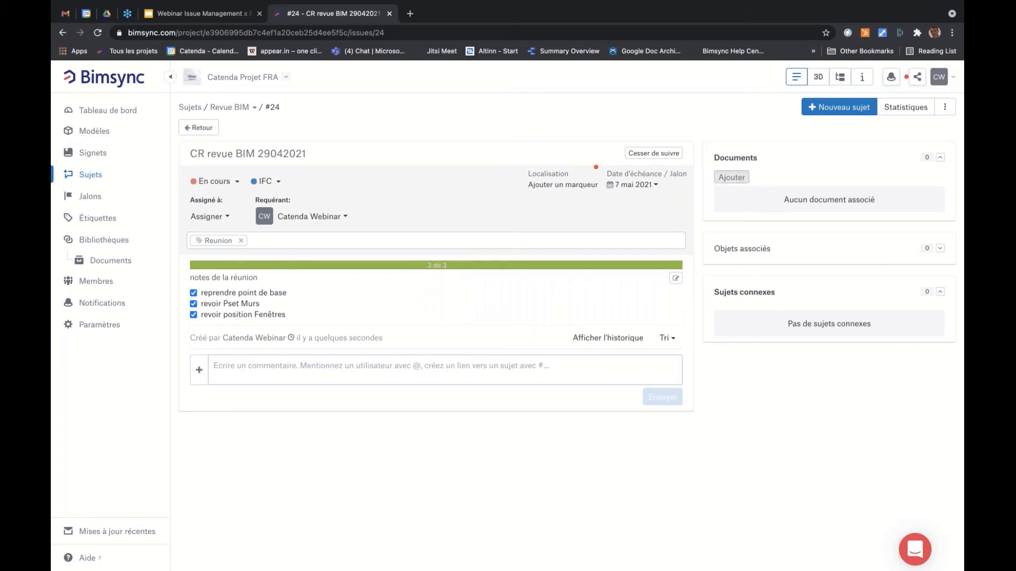
click(403, 154)
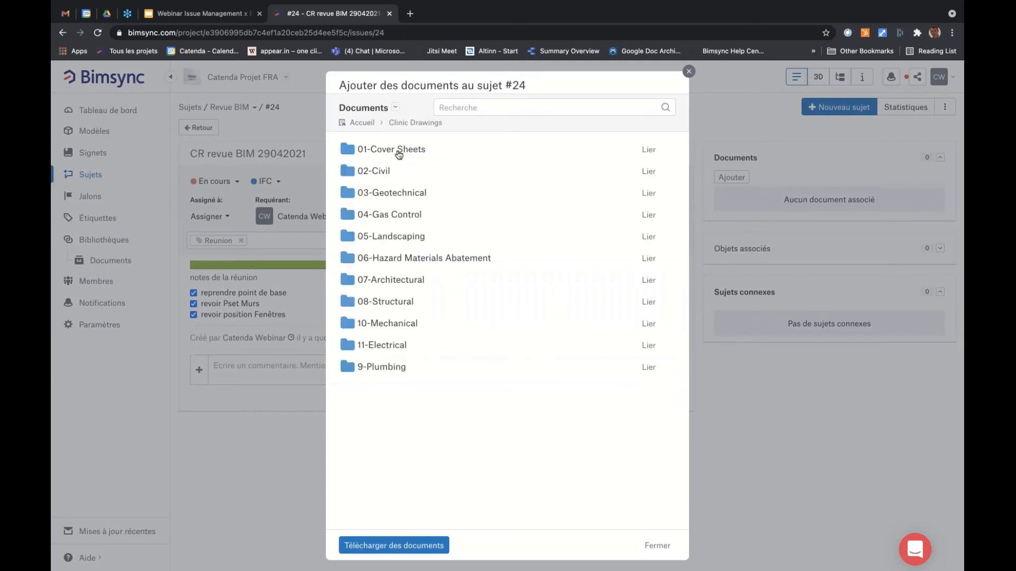
click(387, 279)
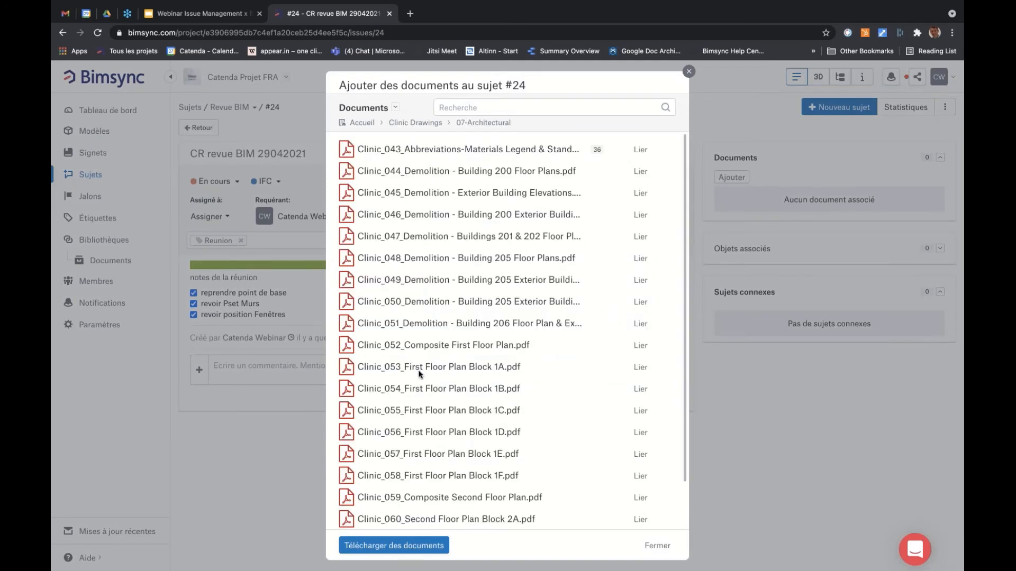
click(640, 367)
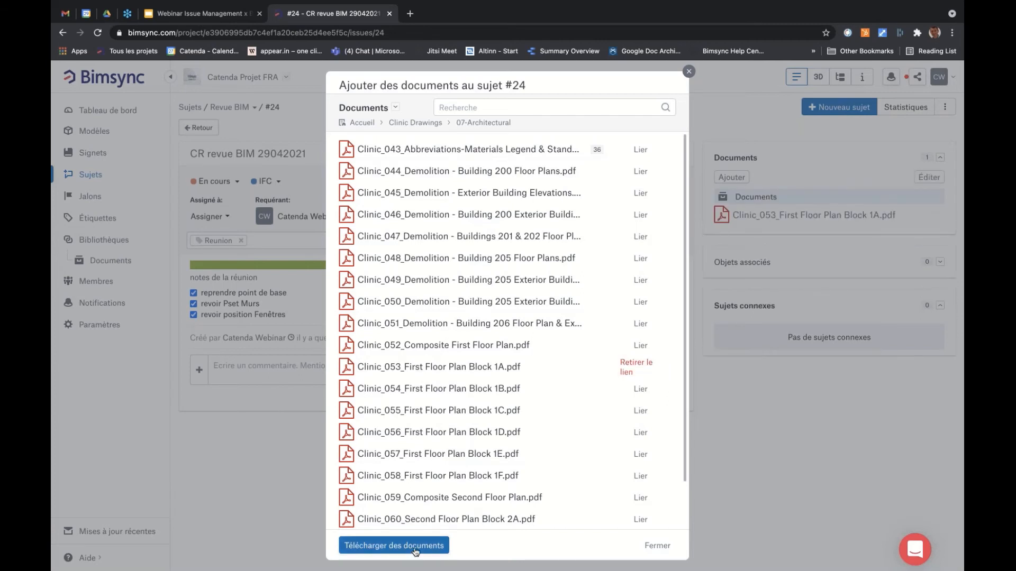
click(657, 545)
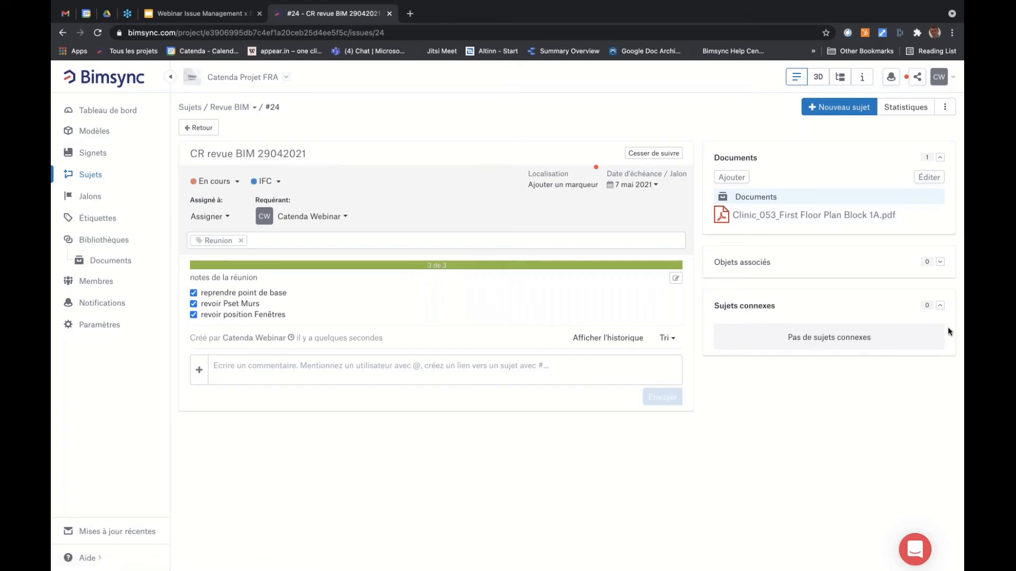
Insert a link to the issue "Propriétés - doublons" (#23) below the checklist in the description and save it
click(676, 279)
key(Return)
key(Return)
key(Return)
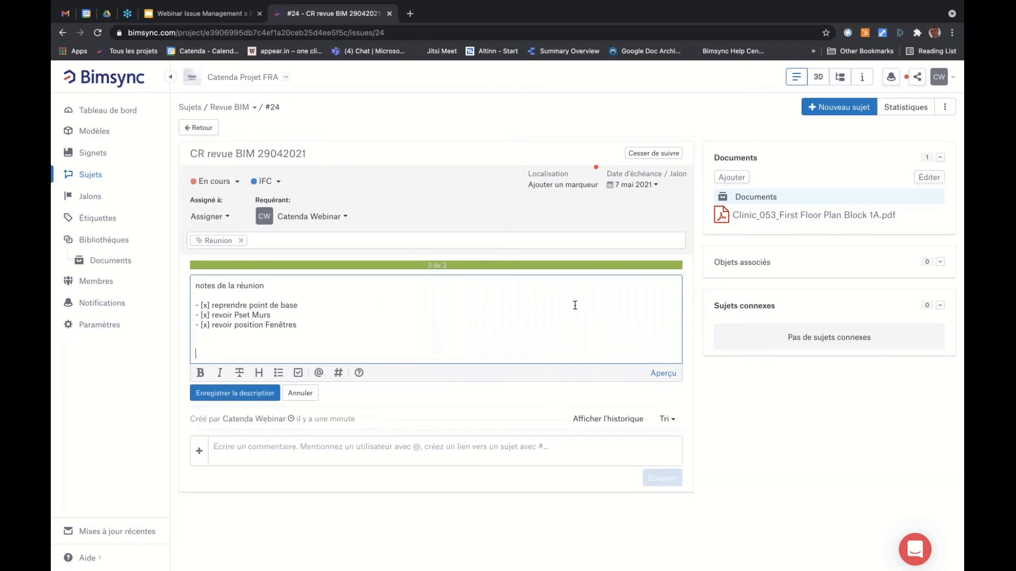
click(339, 373)
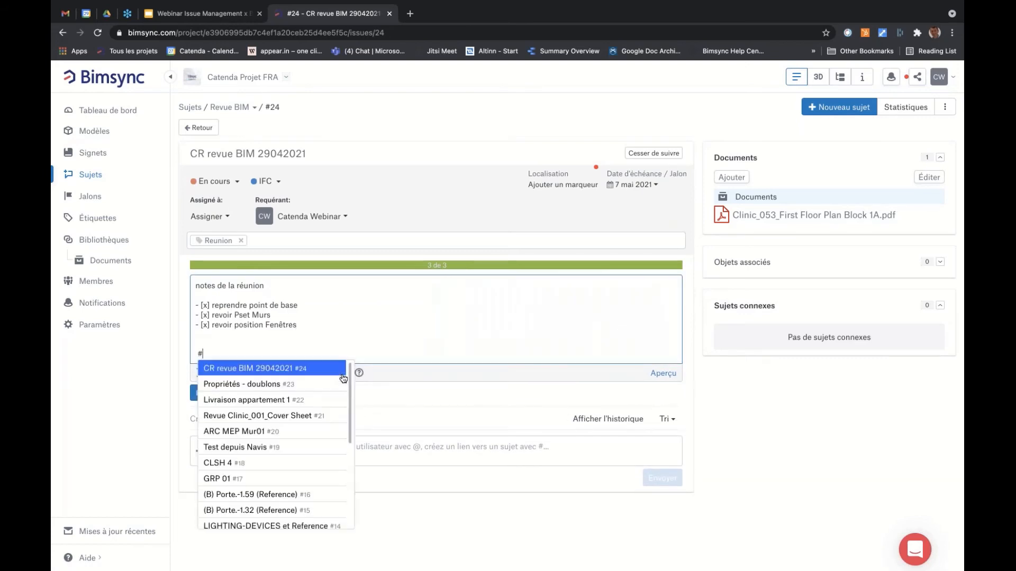
click(253, 387)
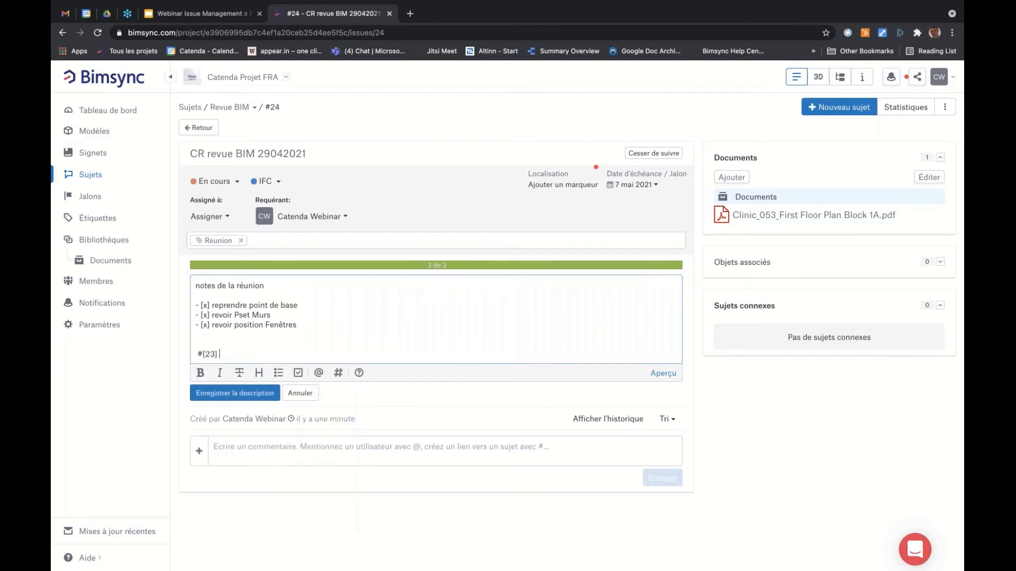
click(241, 394)
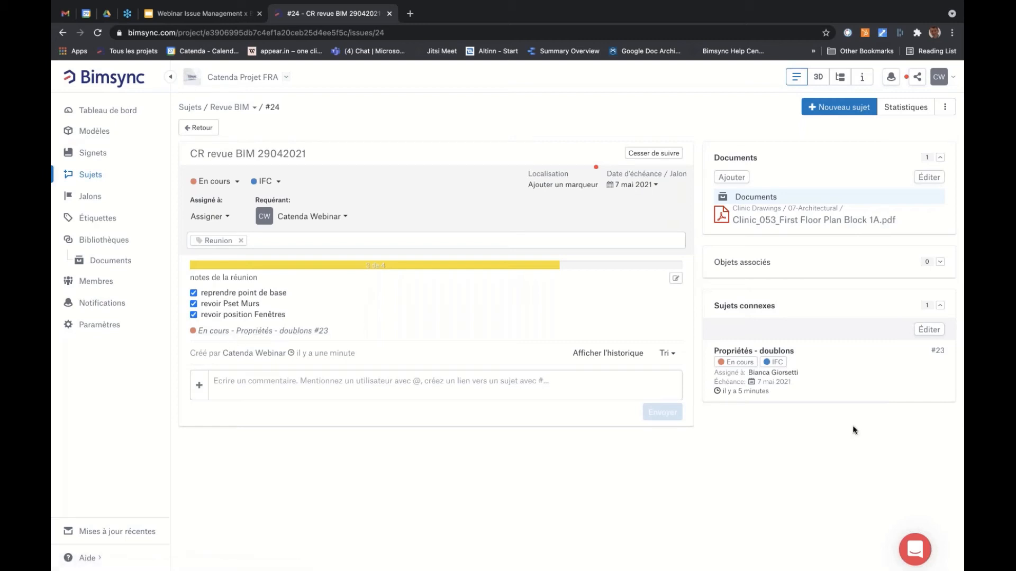
Review the related issue "Propriétés - doublons", return to the meeting report and view its description source without changing it
click(807, 362)
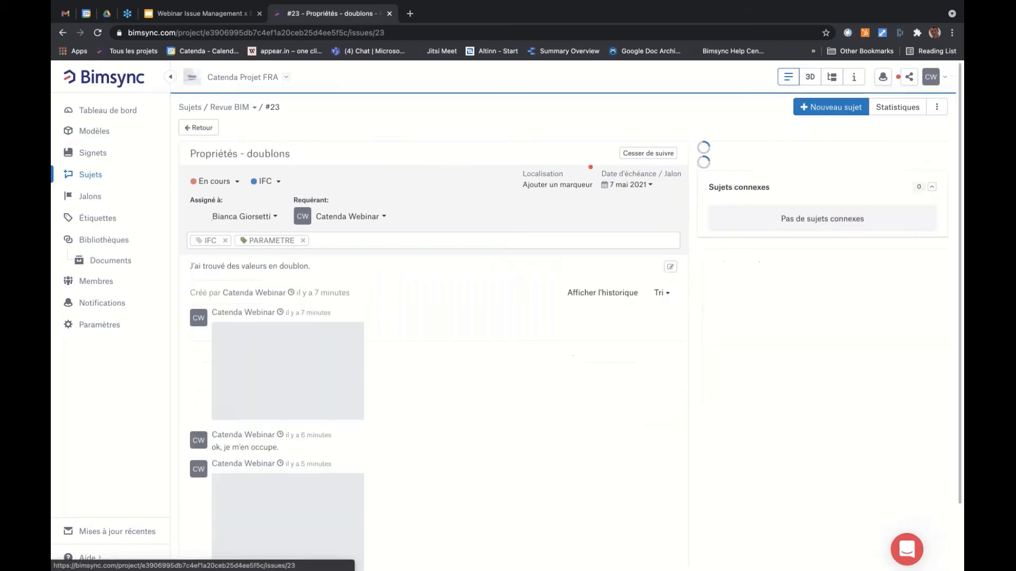
scroll(389, 325, down, 3)
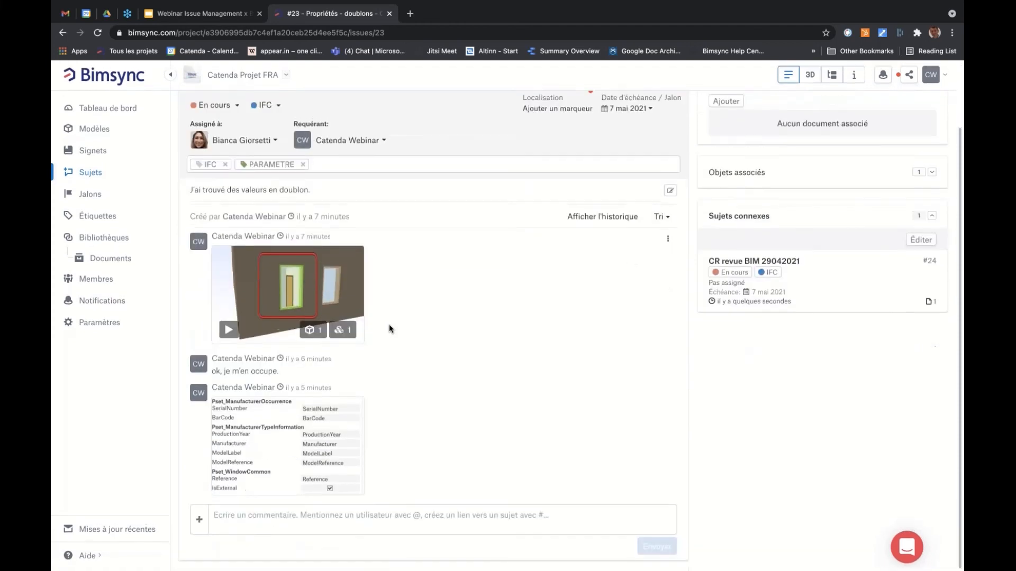
scroll(389, 325, up, 3)
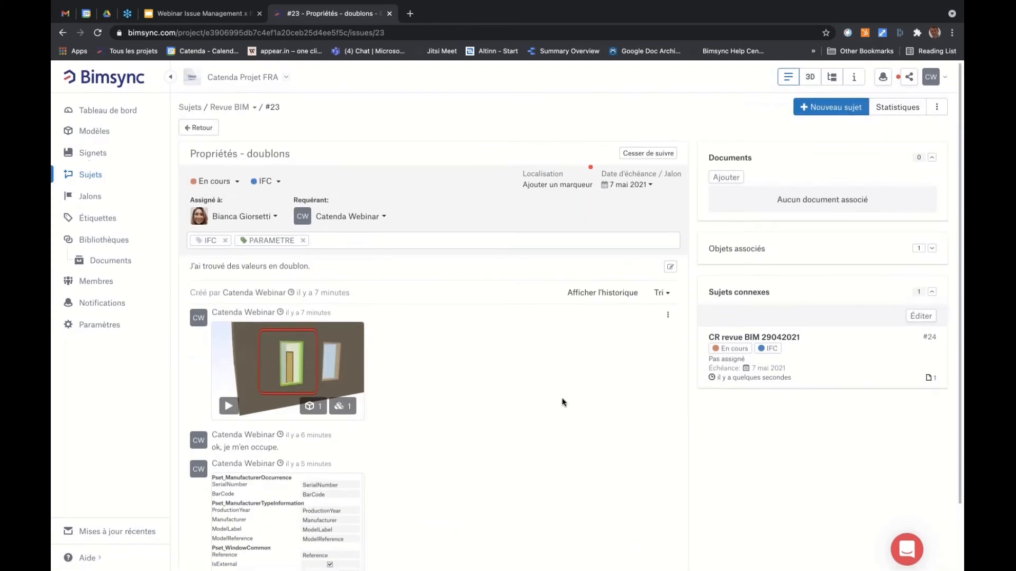
click(828, 360)
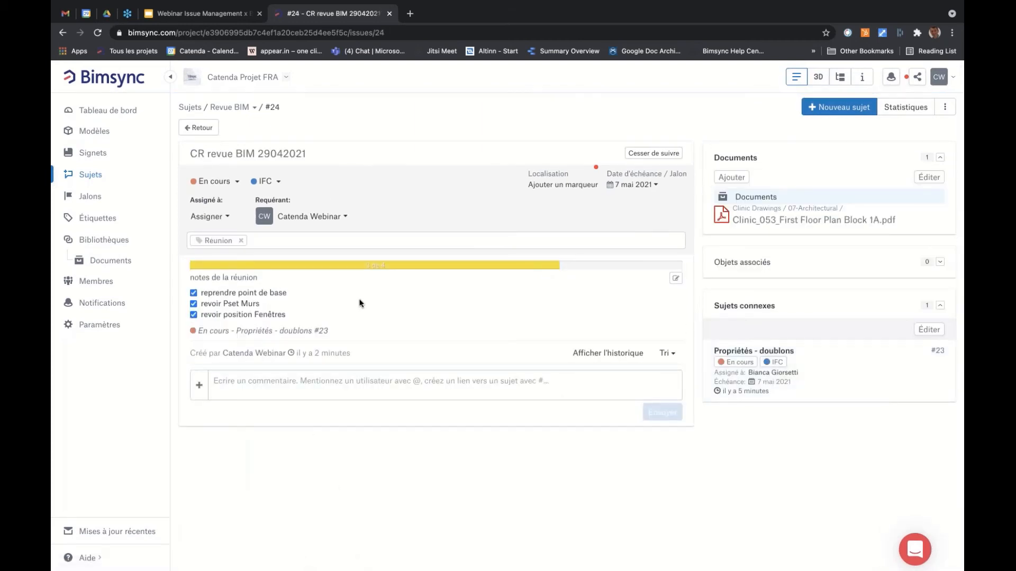
click(675, 279)
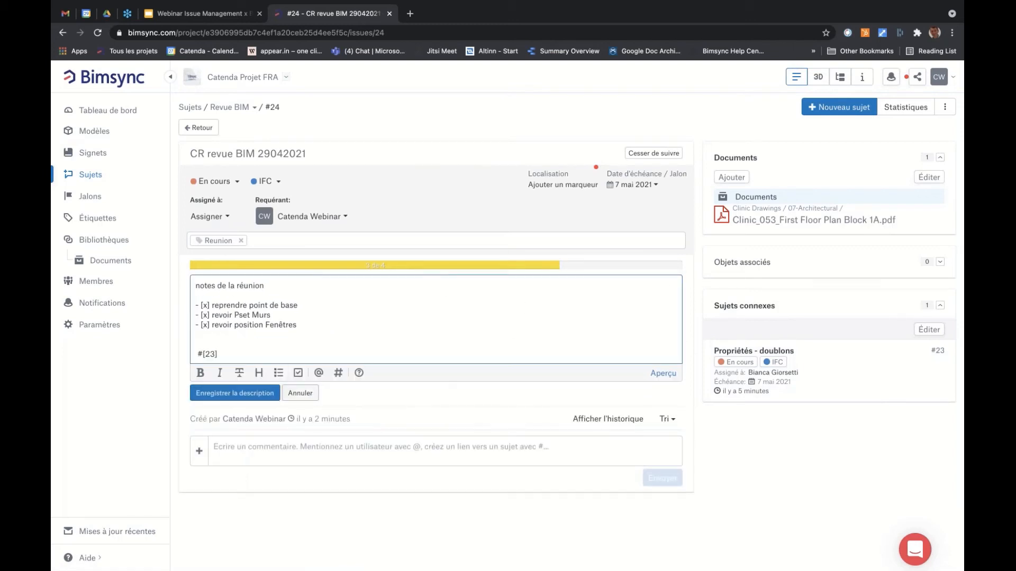
click(300, 393)
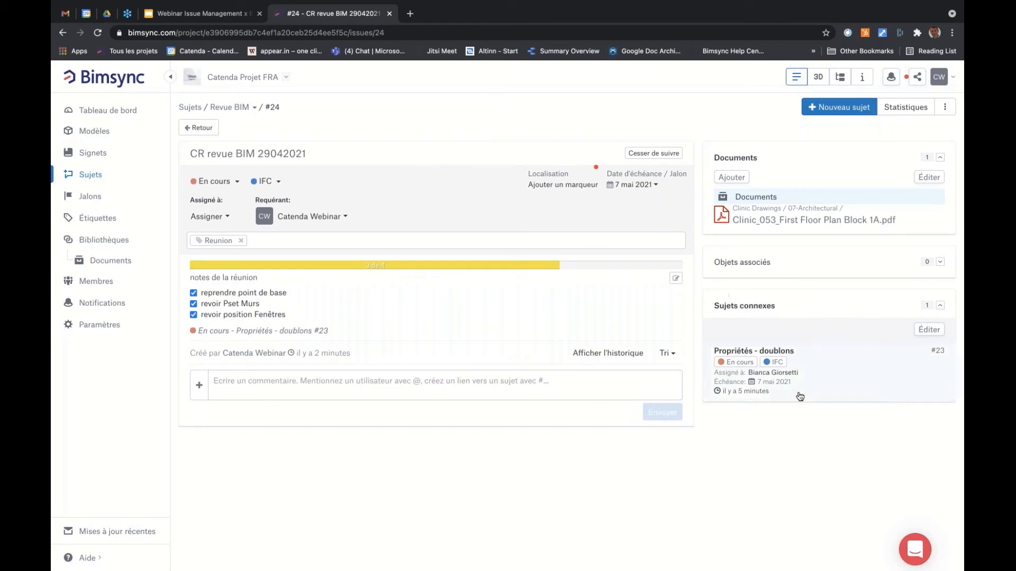
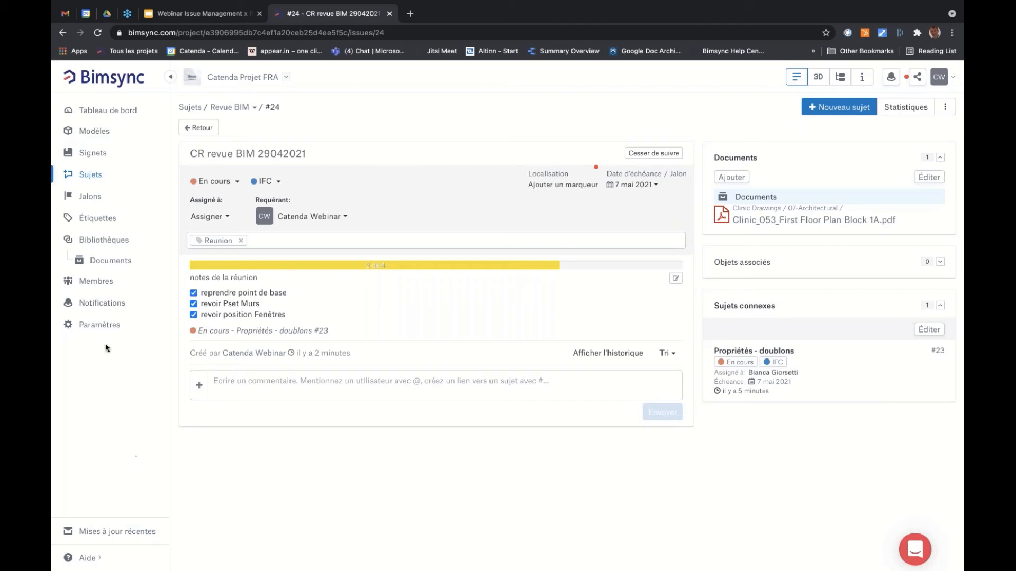
Open "Porte palière reservations_bp_solutions_techniques_1.pdf" from the Divers documents folder and collapse the project navigation
click(111, 262)
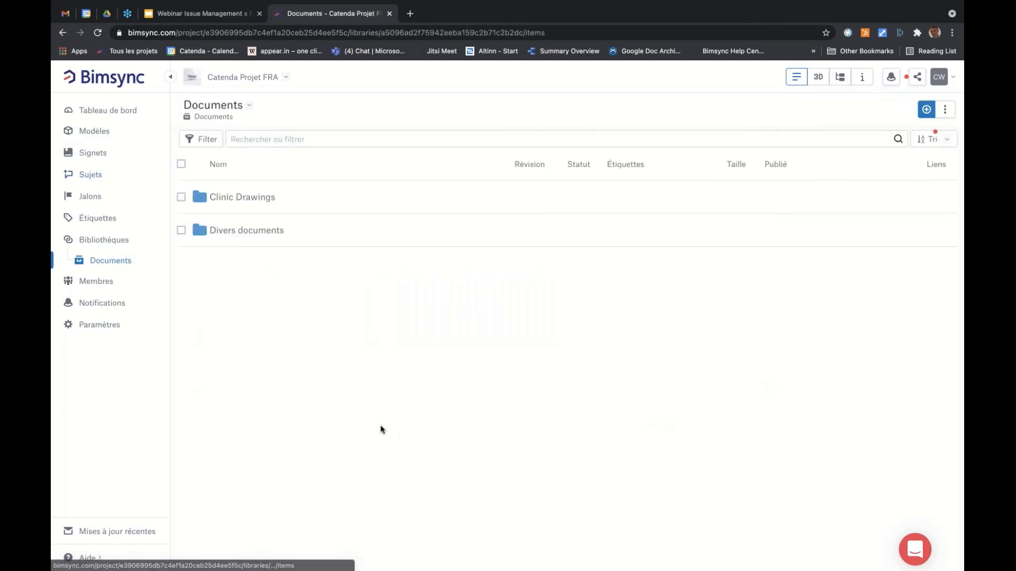
click(260, 241)
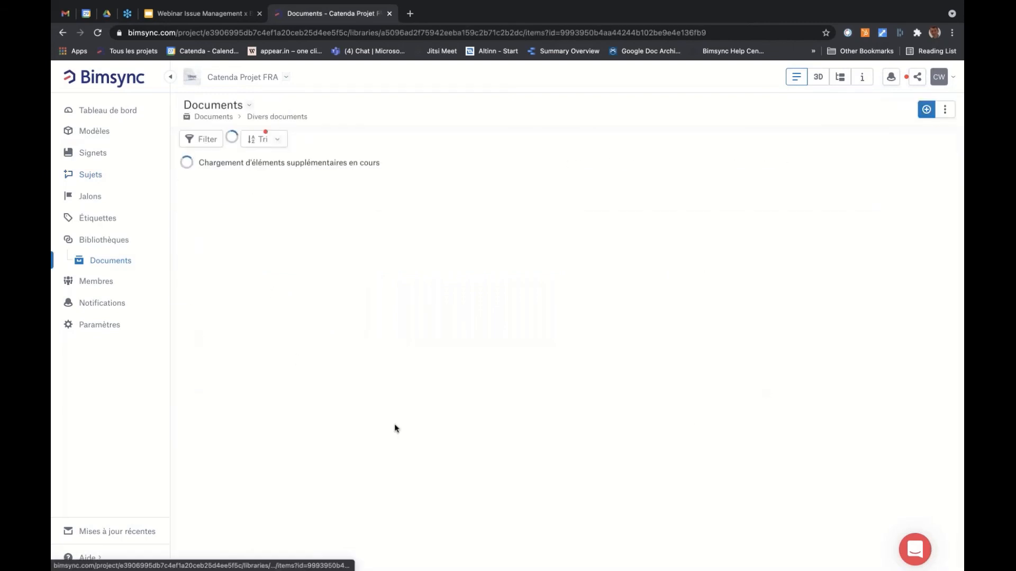
click(391, 264)
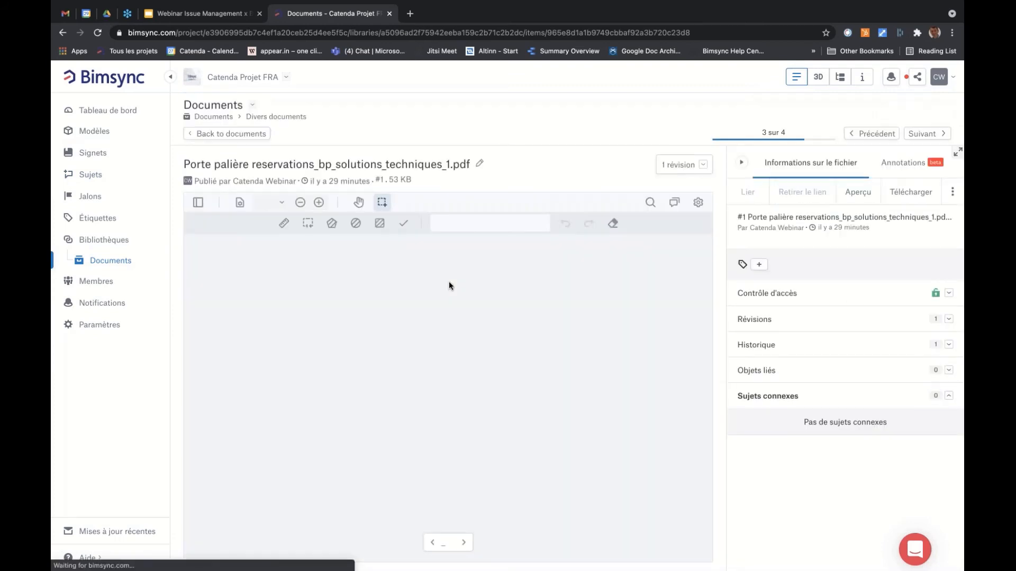
click(169, 79)
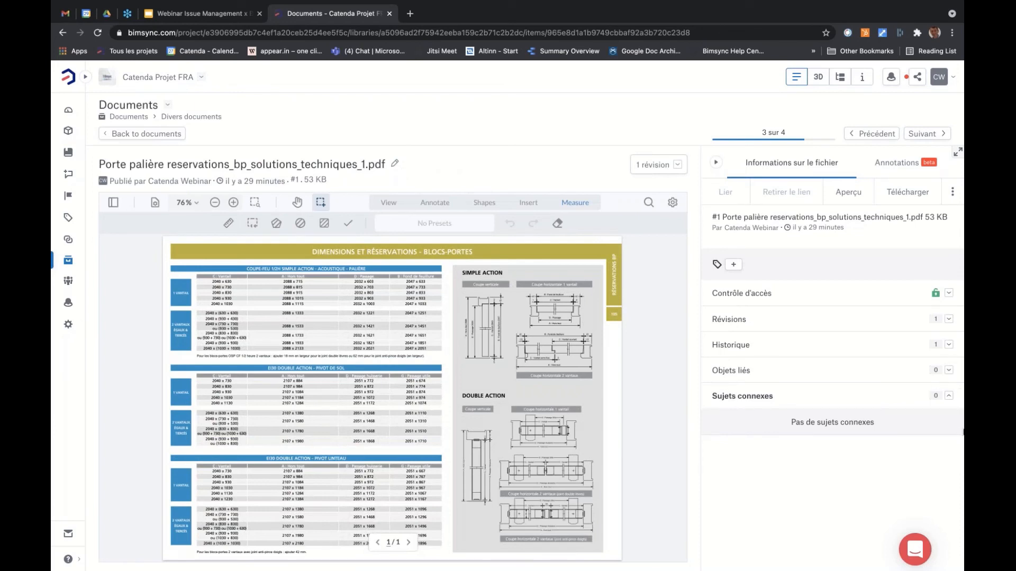
Add a comment annotation reading "Revoir dimensions / projet" beside the 2088 x 915 row in the first table of the PDF
click(897, 164)
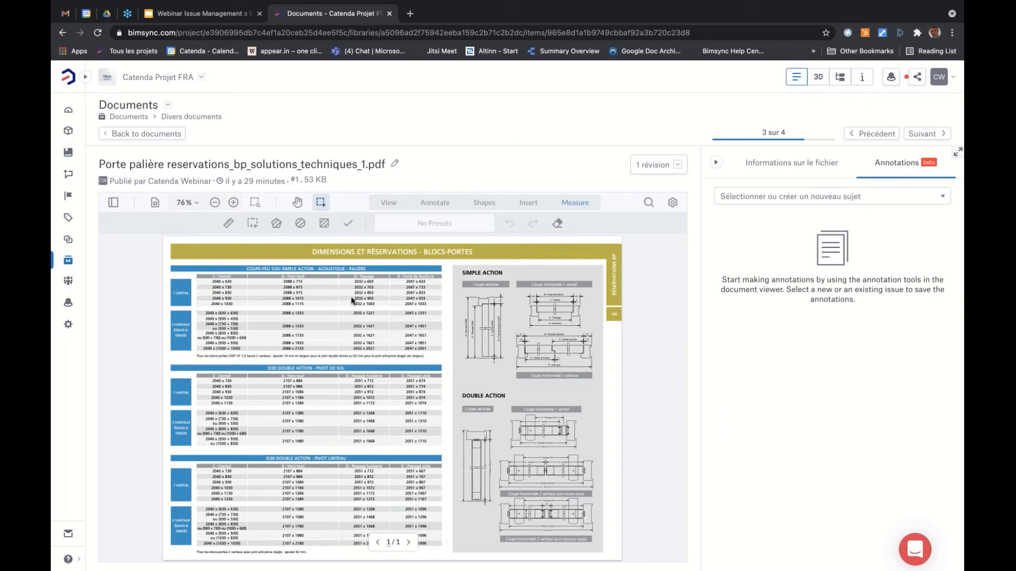
click(437, 204)
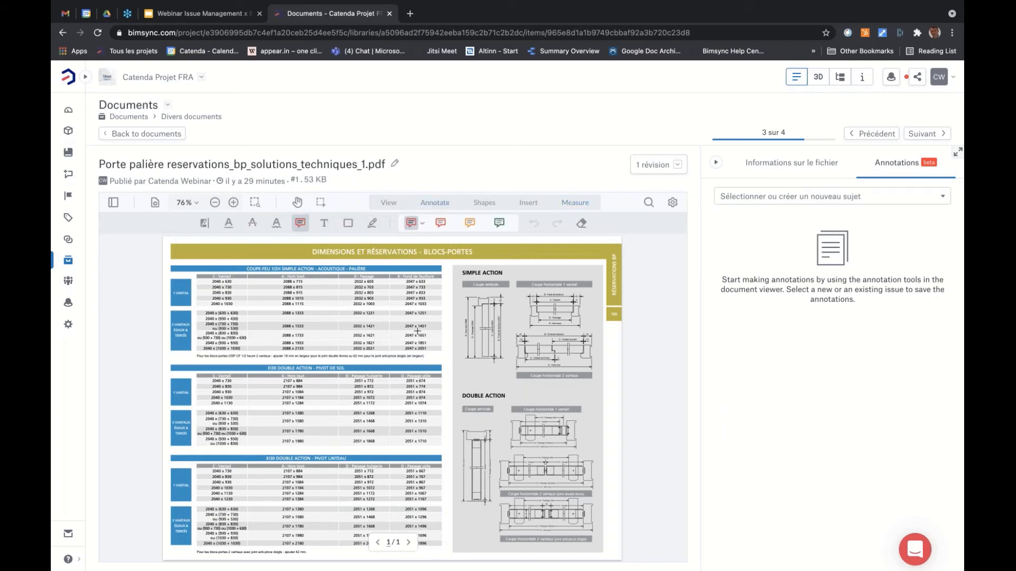
click(322, 298)
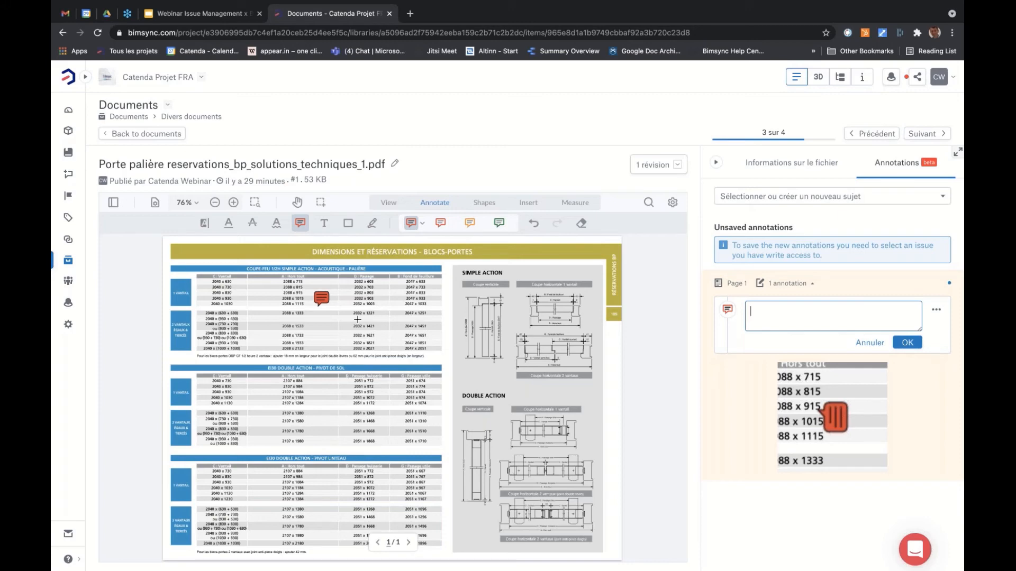
text(Revoir dimensions / projet)
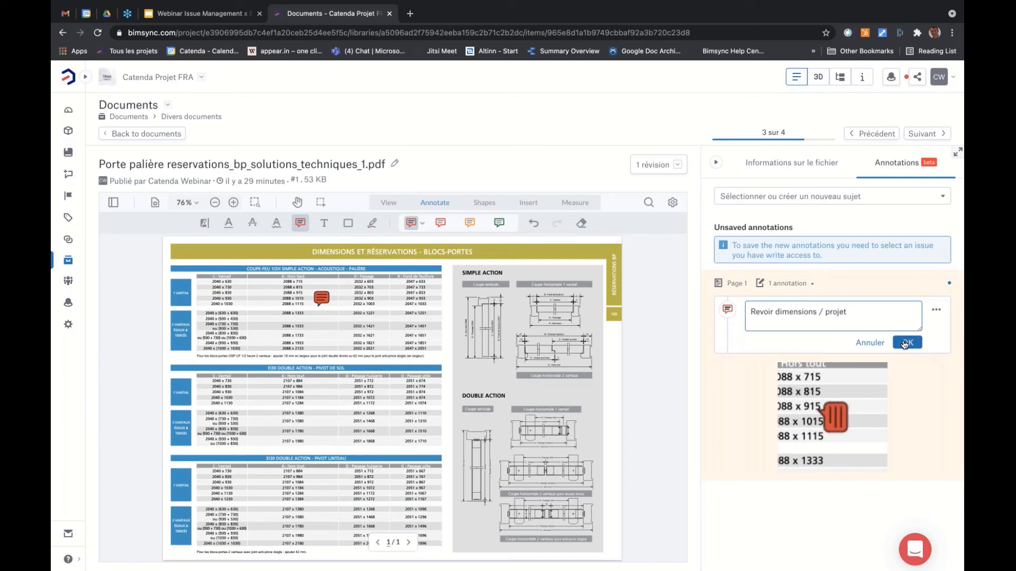
click(907, 342)
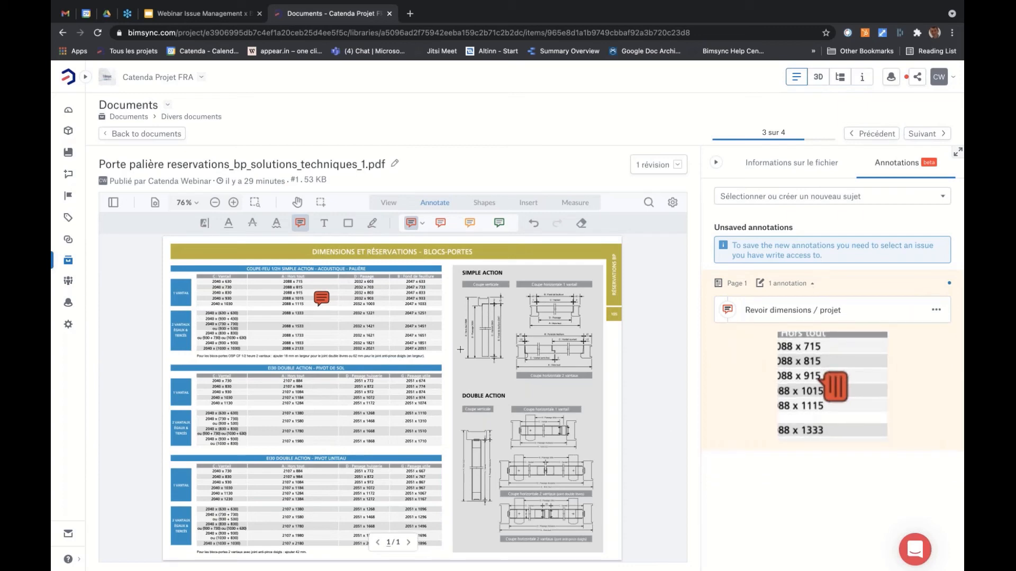
Draw a red rectangle around the single-action vertical section drawing and highlight the heading "SIMPLE ACTION" above it
click(348, 222)
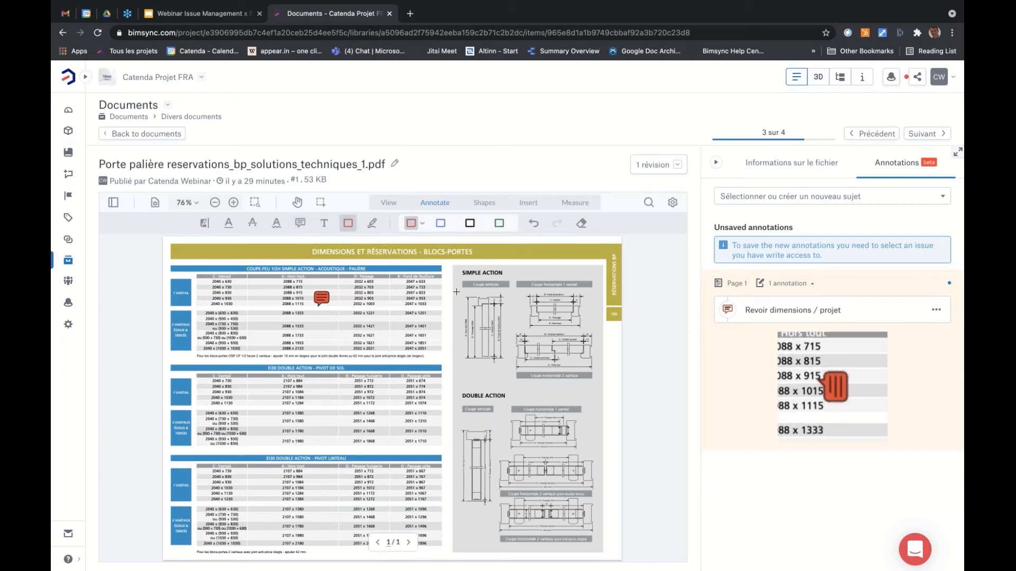
mouse_move(457, 291)
mouse_down()
mouse_move(510, 348)
mouse_move(510, 367)
mouse_up()
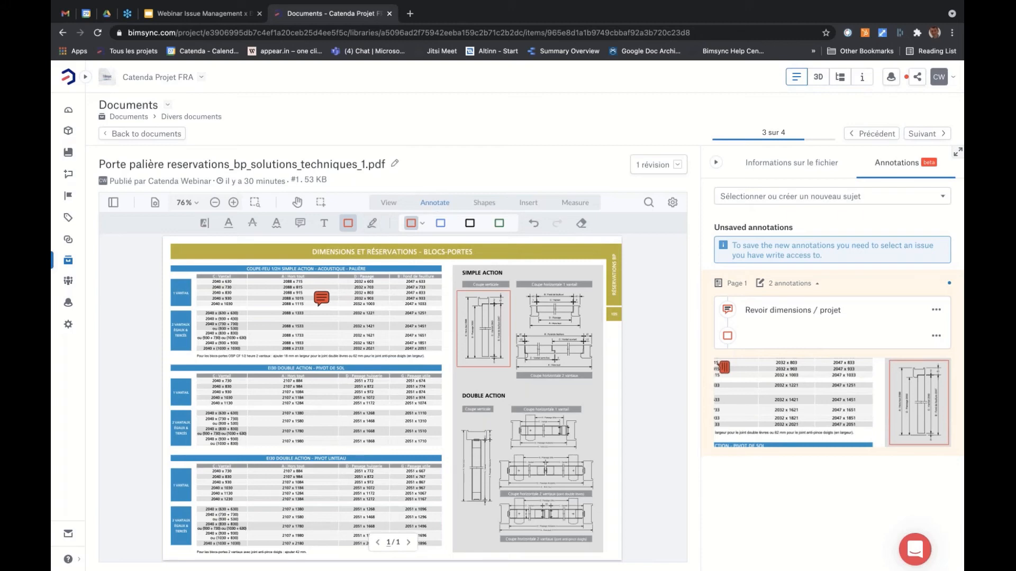
click(204, 225)
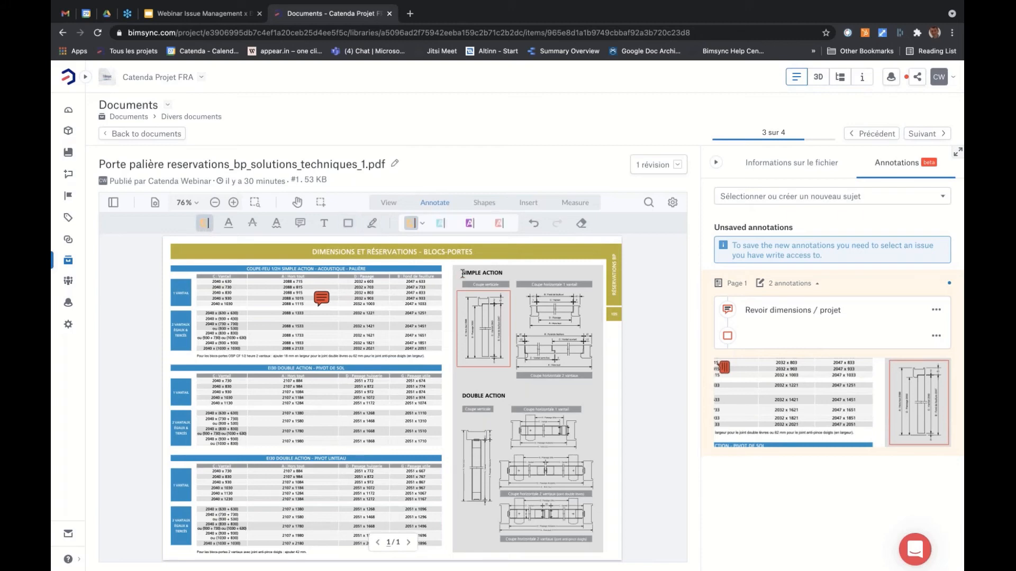
drag(462, 274, 505, 274)
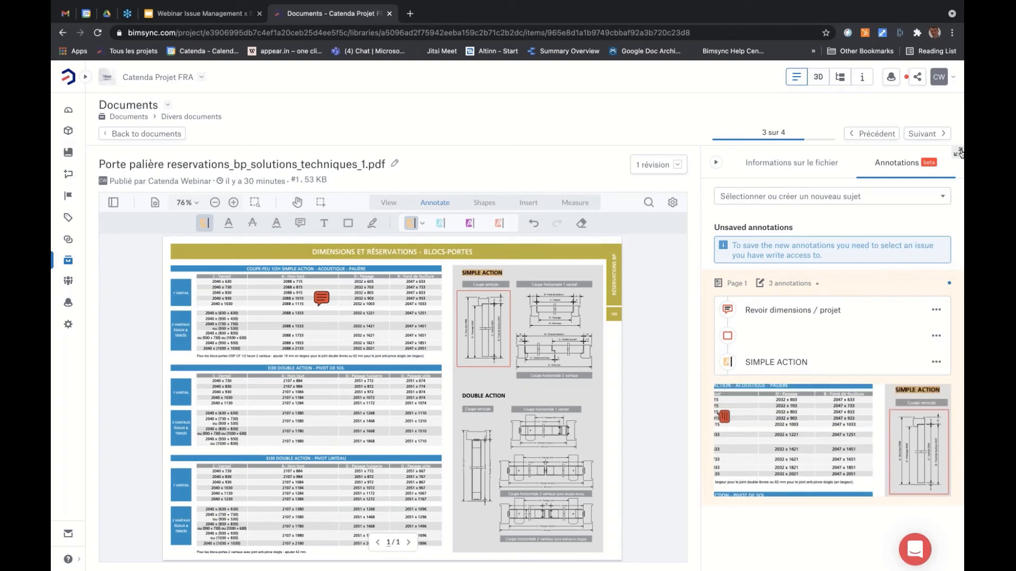
Expand the document view and start a new issue titled "Portes palières RDC" in the Revue Documents list with type Specifications
click(958, 153)
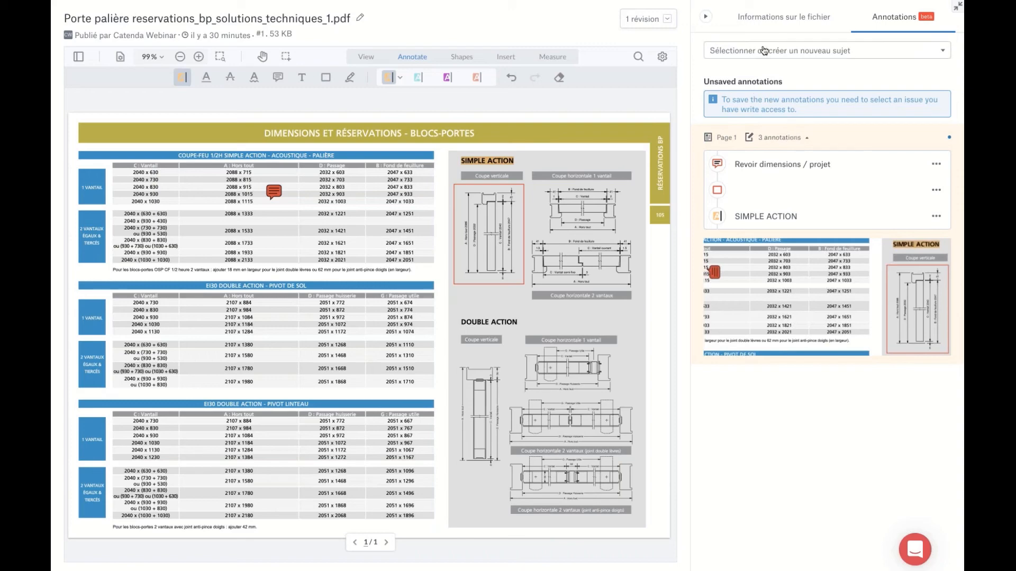
click(764, 50)
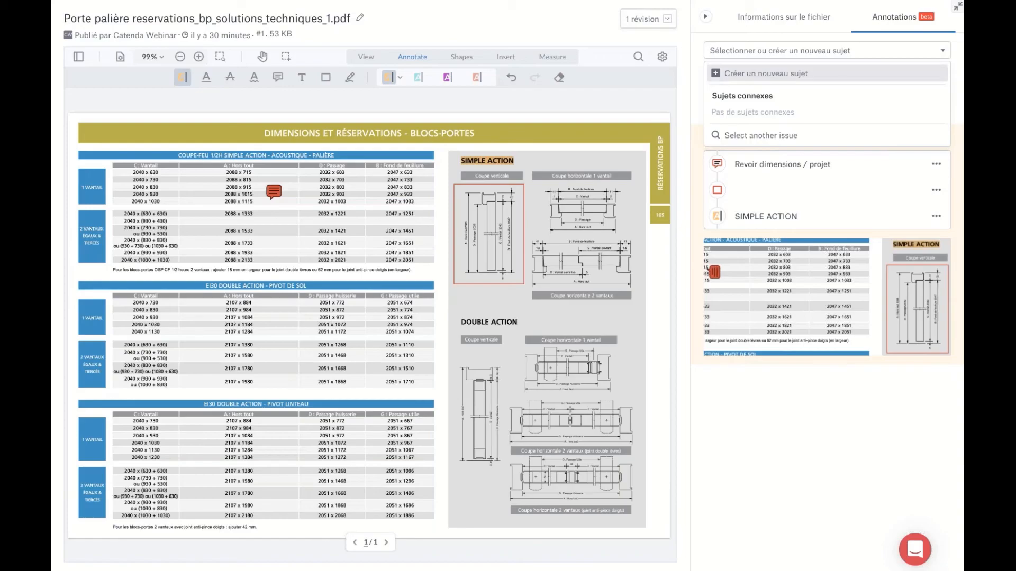
click(753, 75)
click(383, 227)
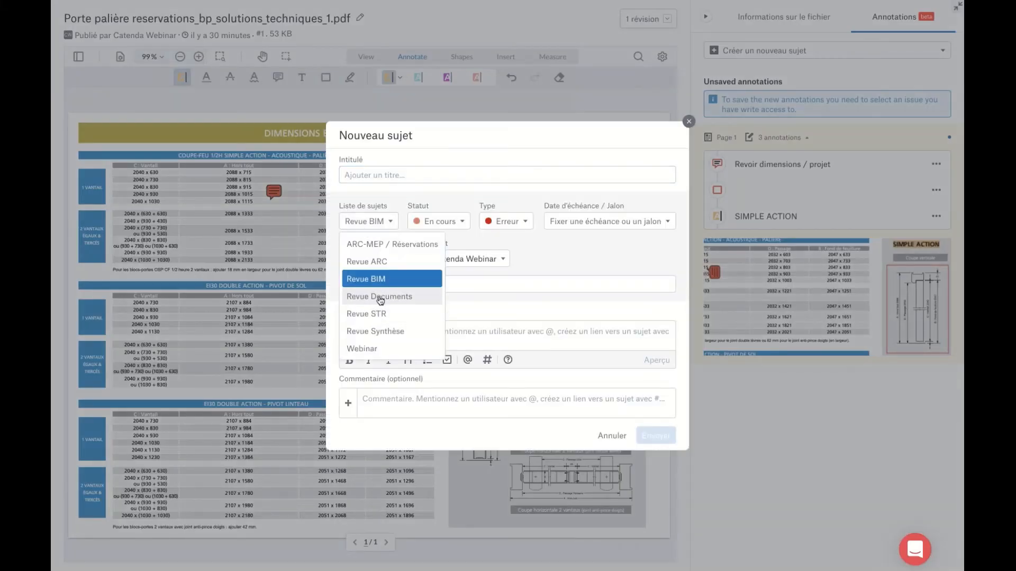
click(378, 298)
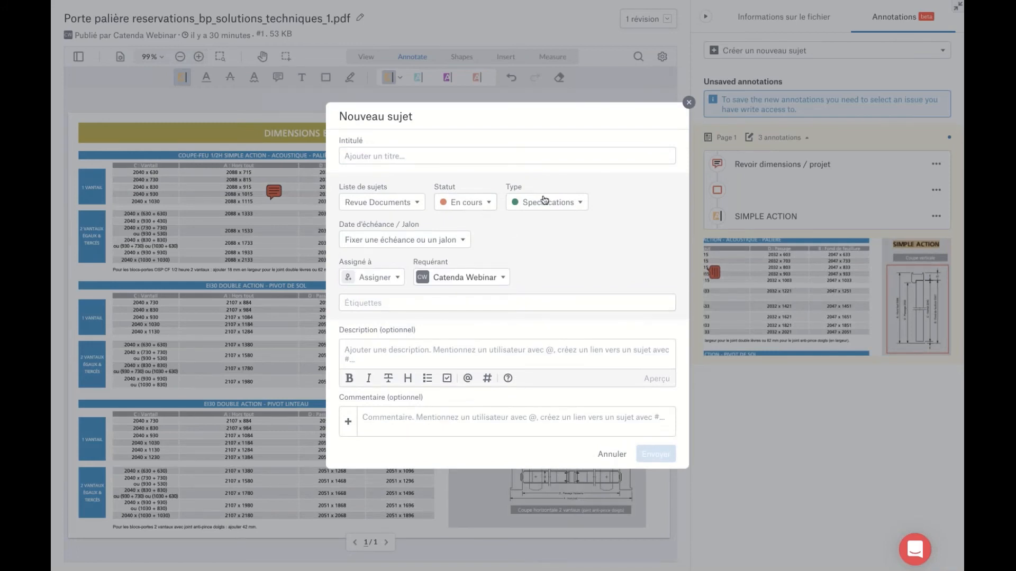
click(544, 201)
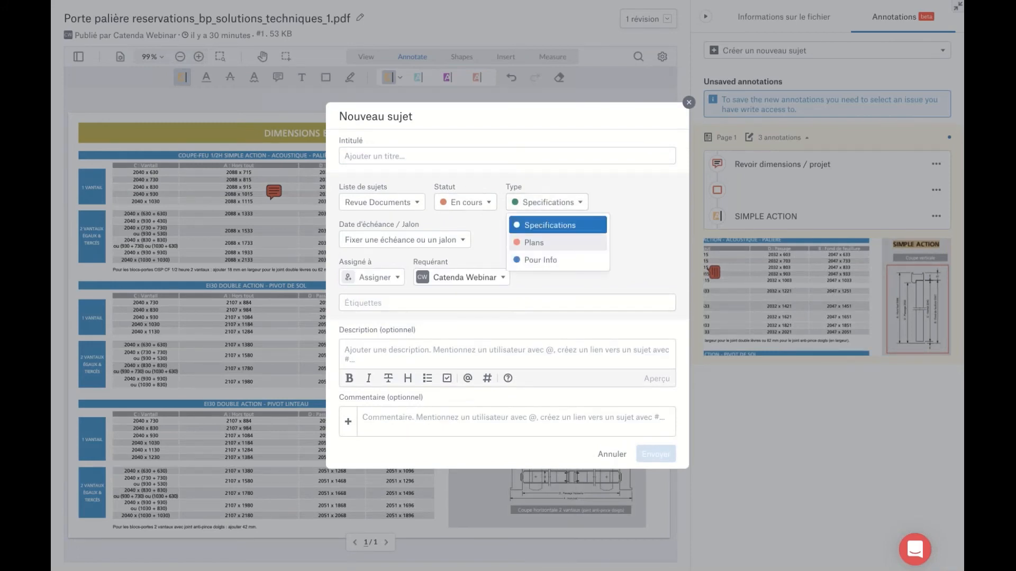
click(546, 226)
click(434, 156)
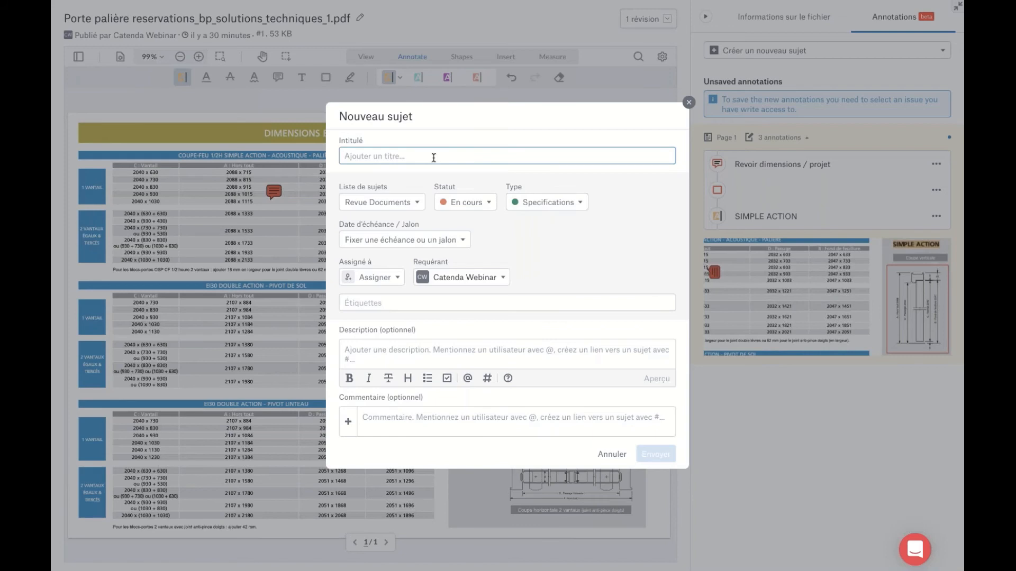
text(Portes )
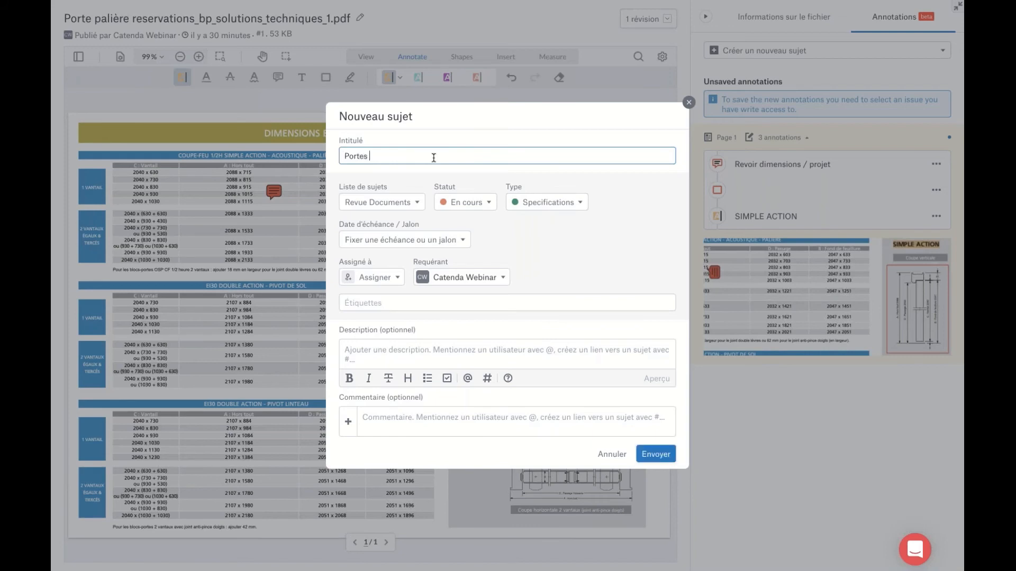
text(palières RDC)
Set the new issue's due date to 14 May 2021 and assign it to Catenda Webinar
click(415, 241)
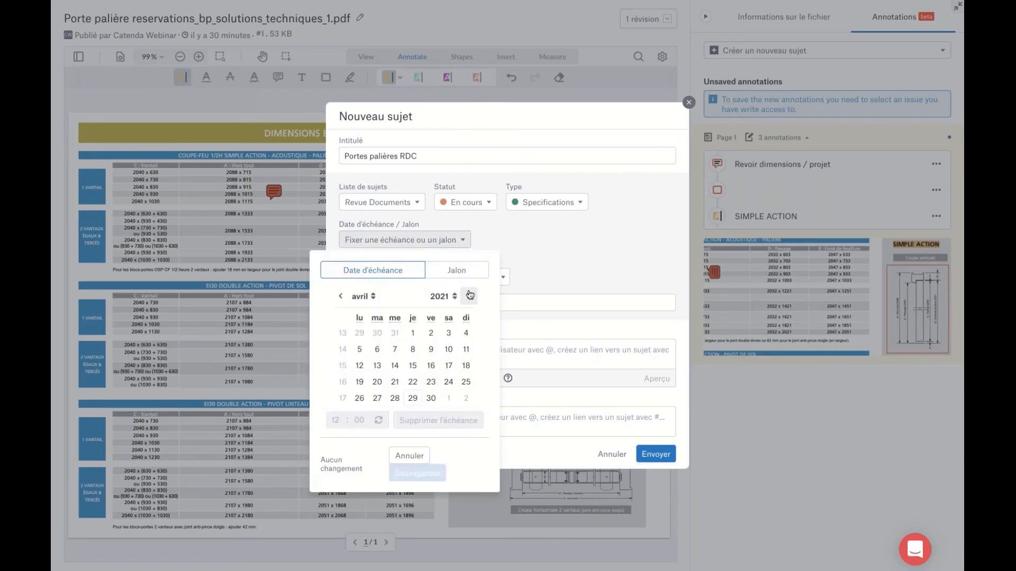
click(468, 296)
click(430, 365)
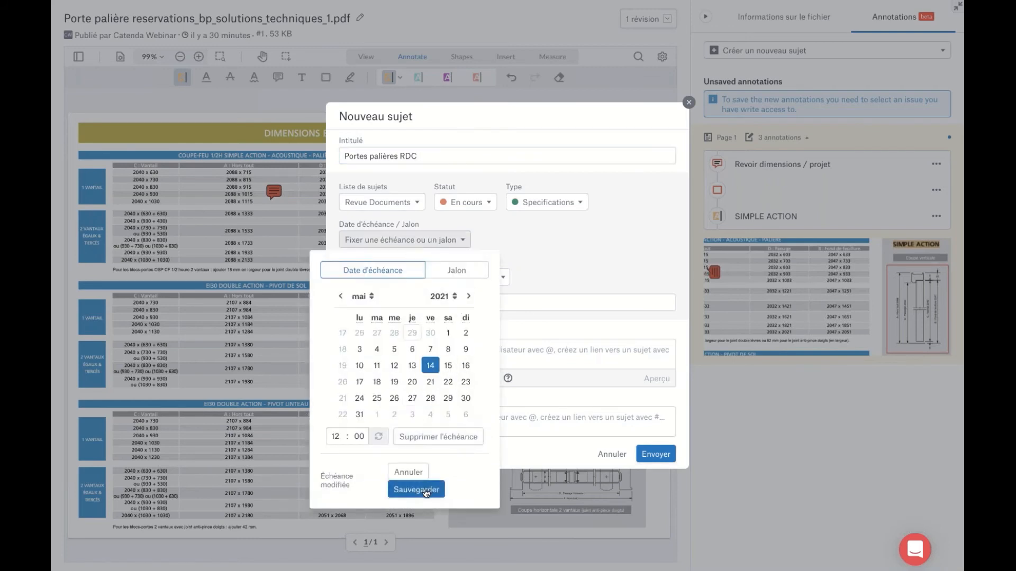
click(417, 489)
click(387, 279)
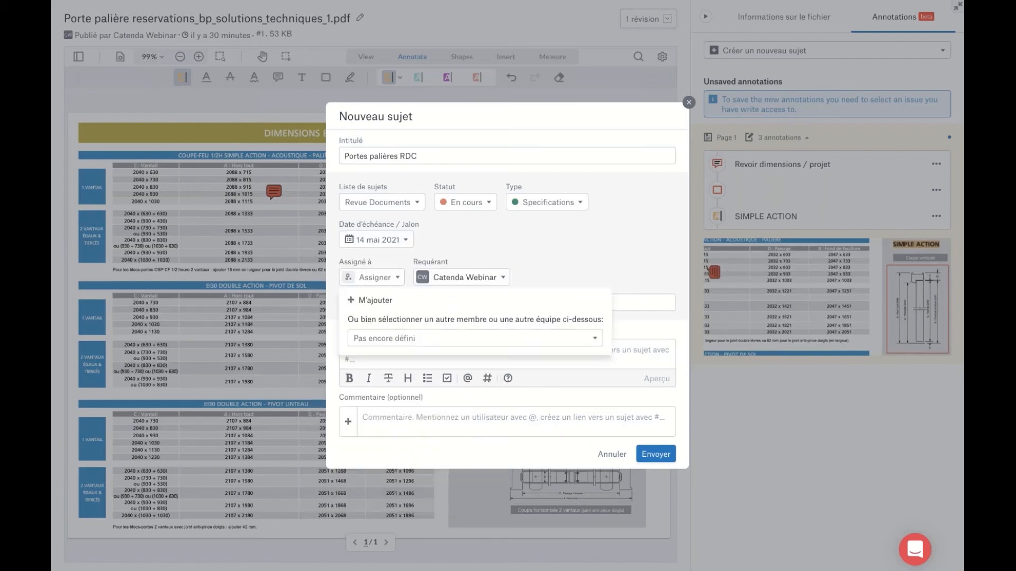
click(397, 342)
click(401, 398)
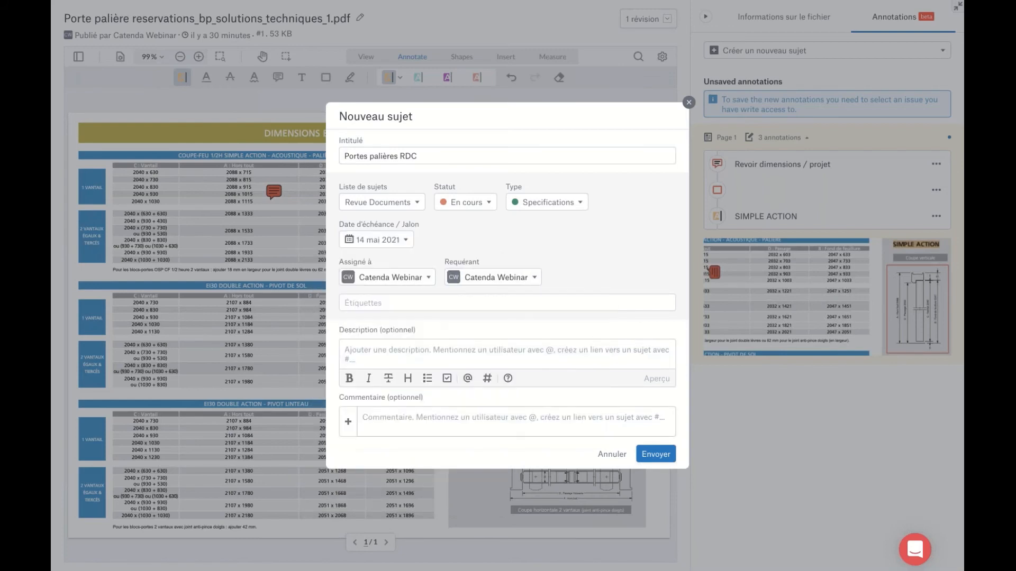
Add the existing label CONFORMITE and a newly created label ARC to the issue
click(526, 302)
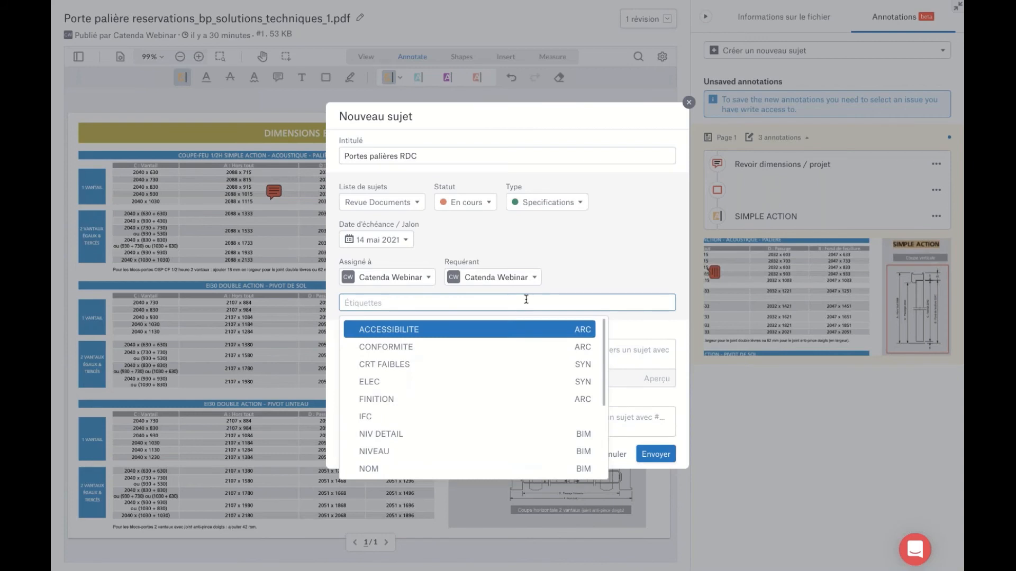
click(473, 349)
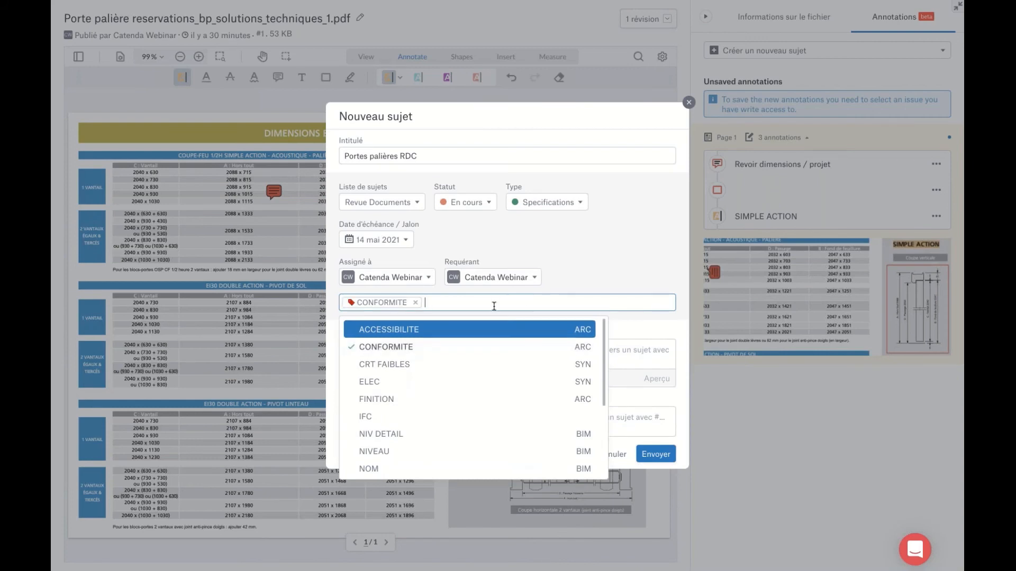
scroll(464, 405, down, 5)
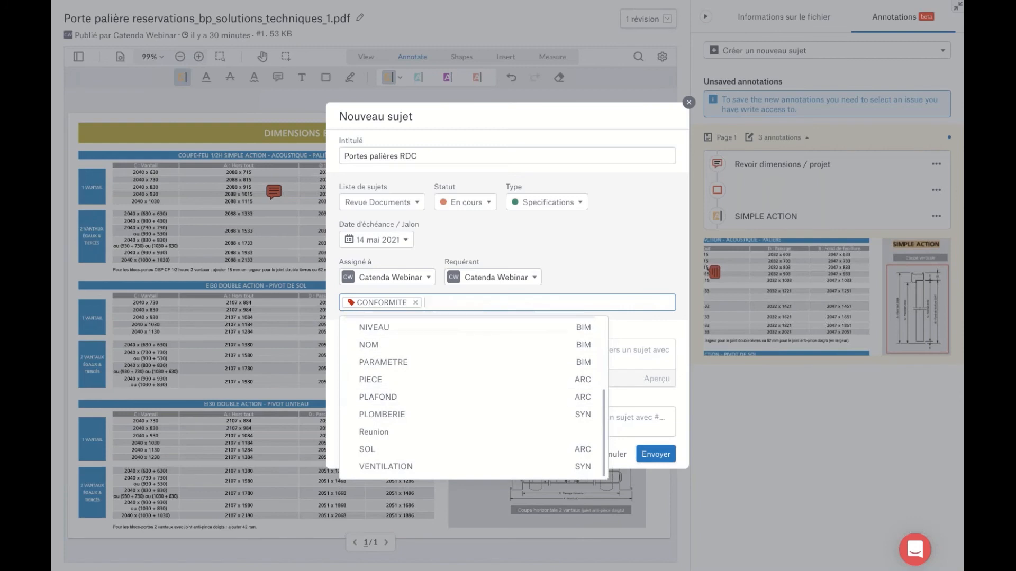
text(arc)
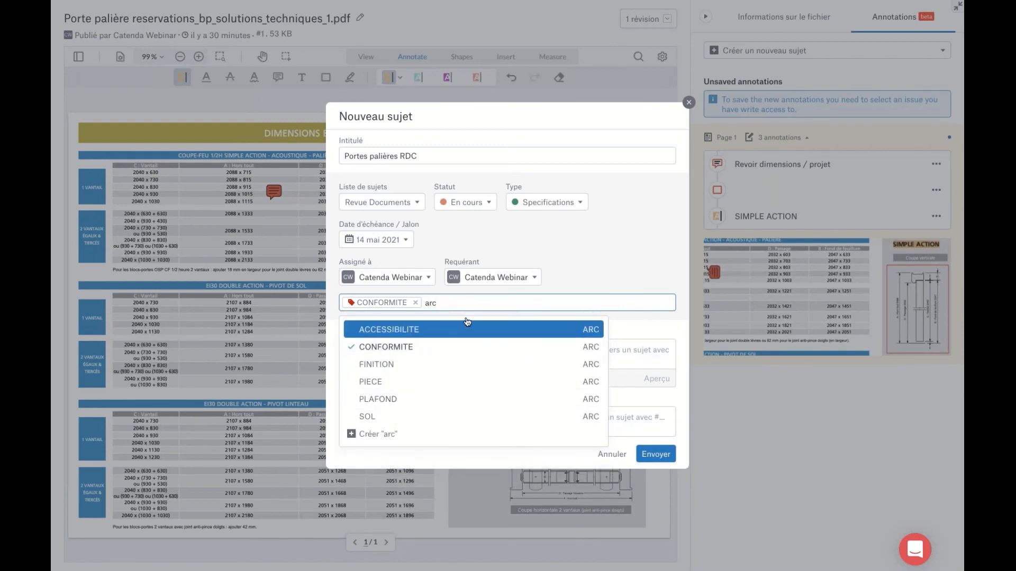
key(BackSpace)
key(BackSpace)
key(BackSpace)
text(ARC)
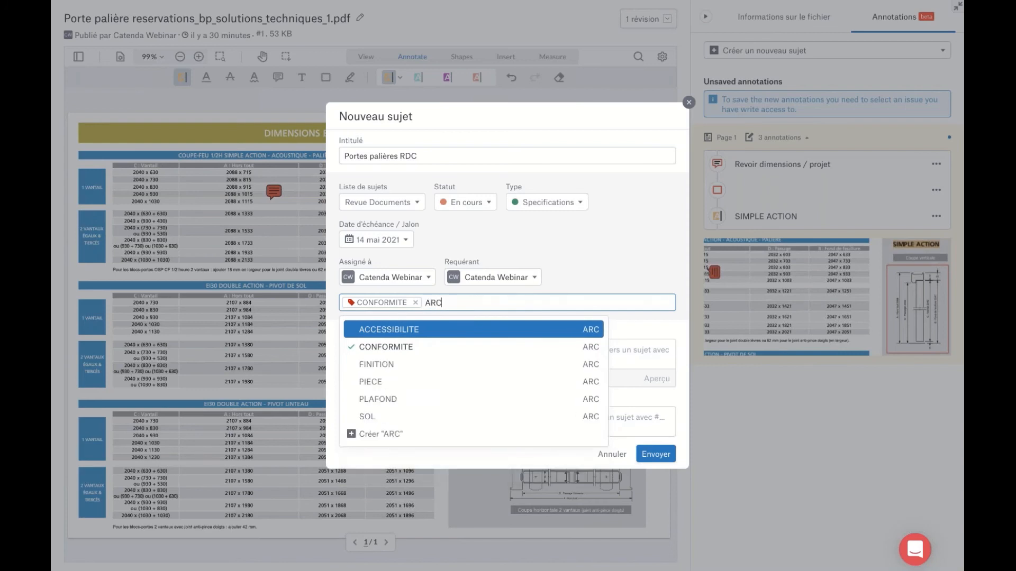
click(377, 434)
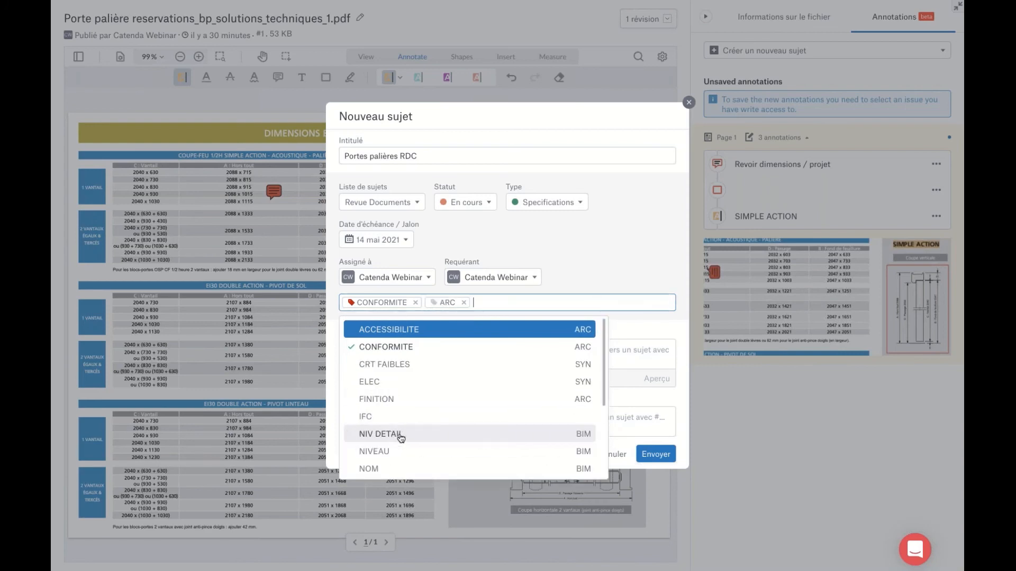
click(571, 290)
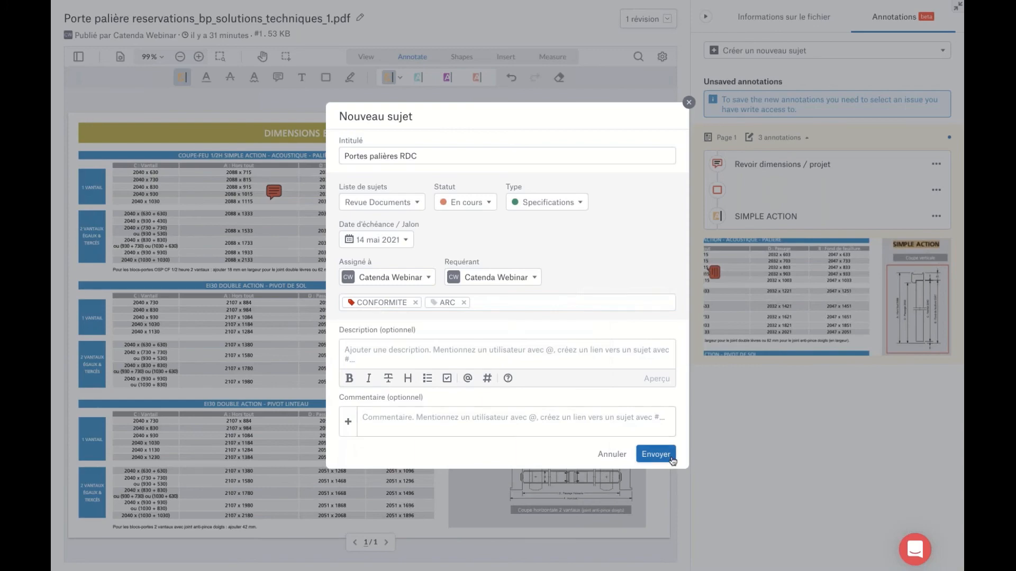
Create the issue, submit all unsaved annotations to it and leave the expanded document view
click(646, 453)
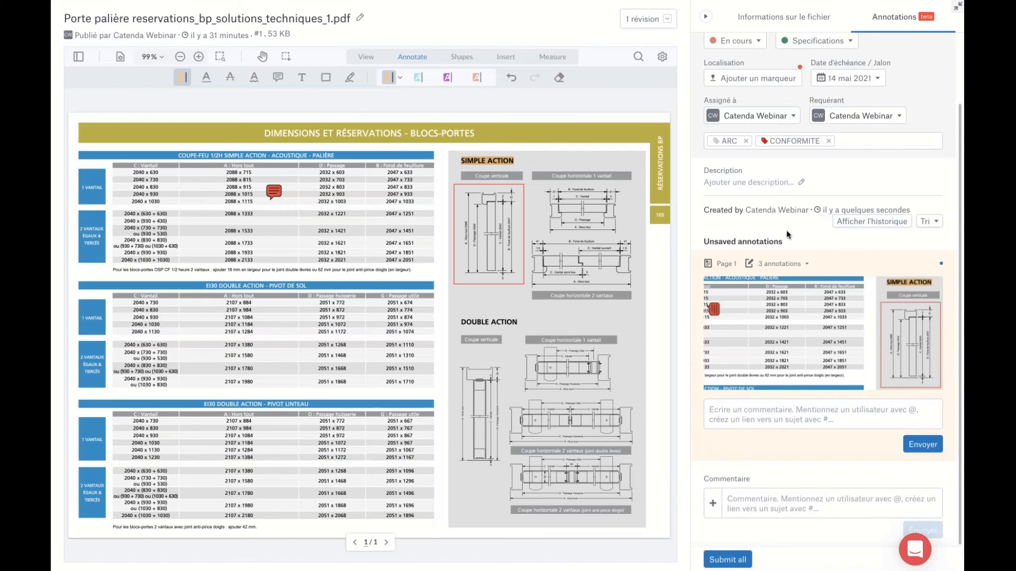
scroll(787, 234, up, 2)
scroll(764, 314, down, 2)
click(734, 562)
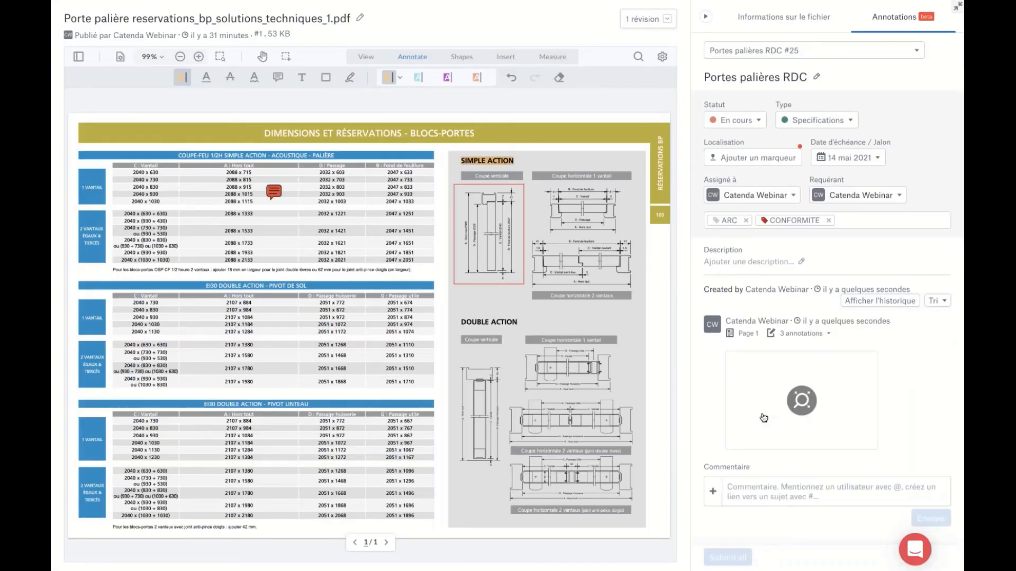
click(958, 7)
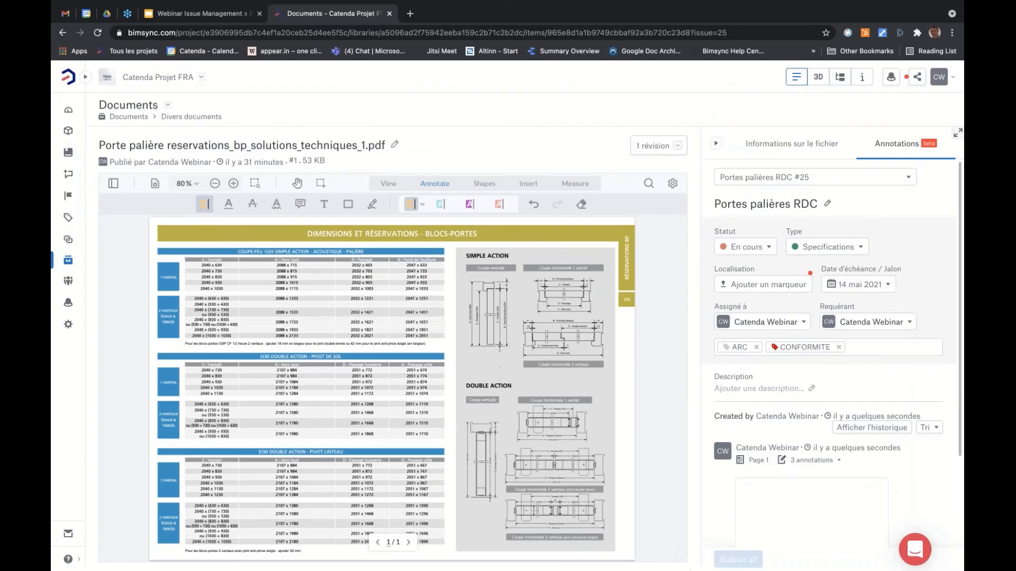
Check the document's file information for related issues and open "Portes palières RDC"
click(817, 148)
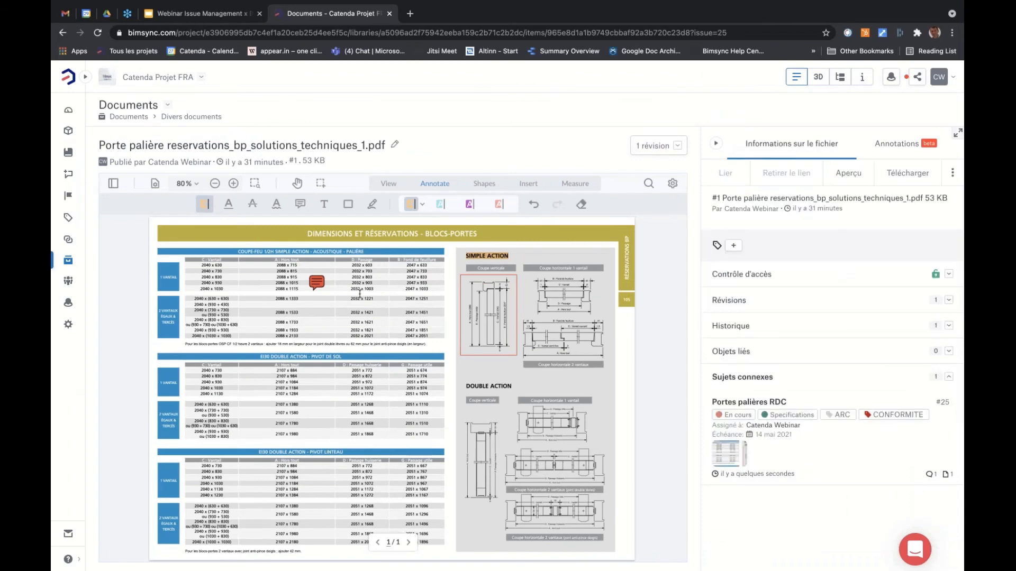
mouse_move(316, 286)
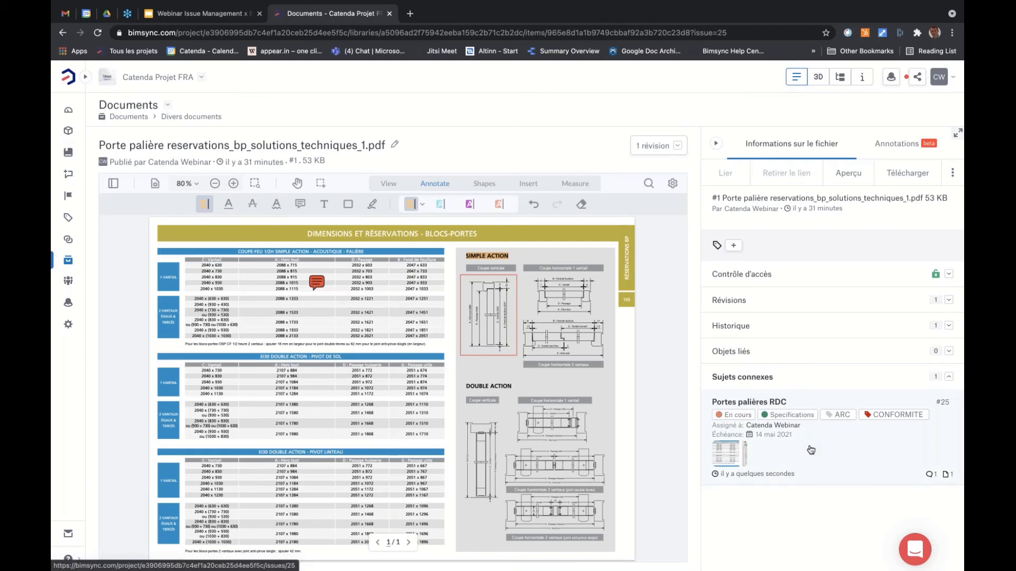
click(810, 450)
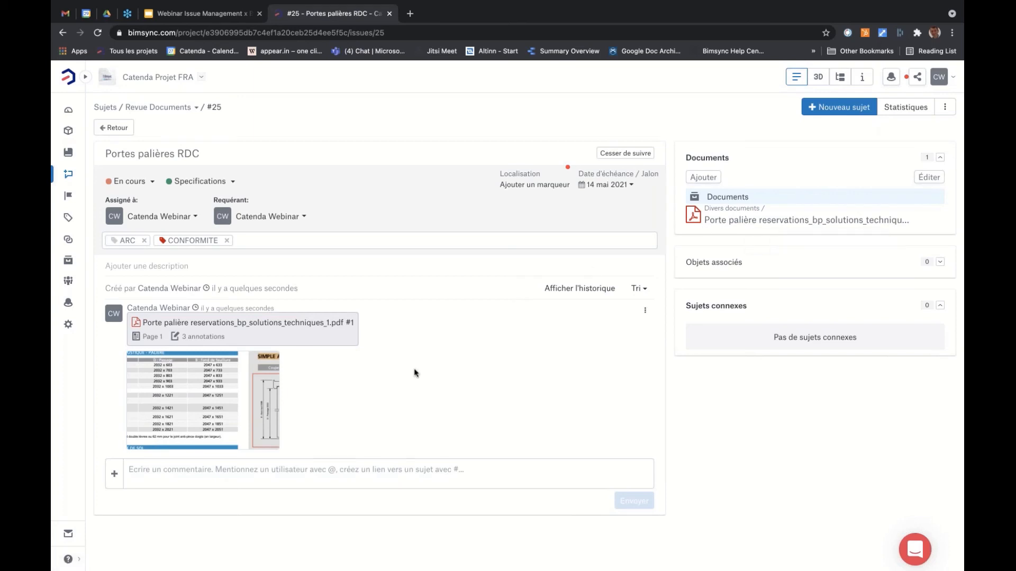
Open the annotated PDF from the issue's comment and expand its annotation list to review the individual entries
click(206, 338)
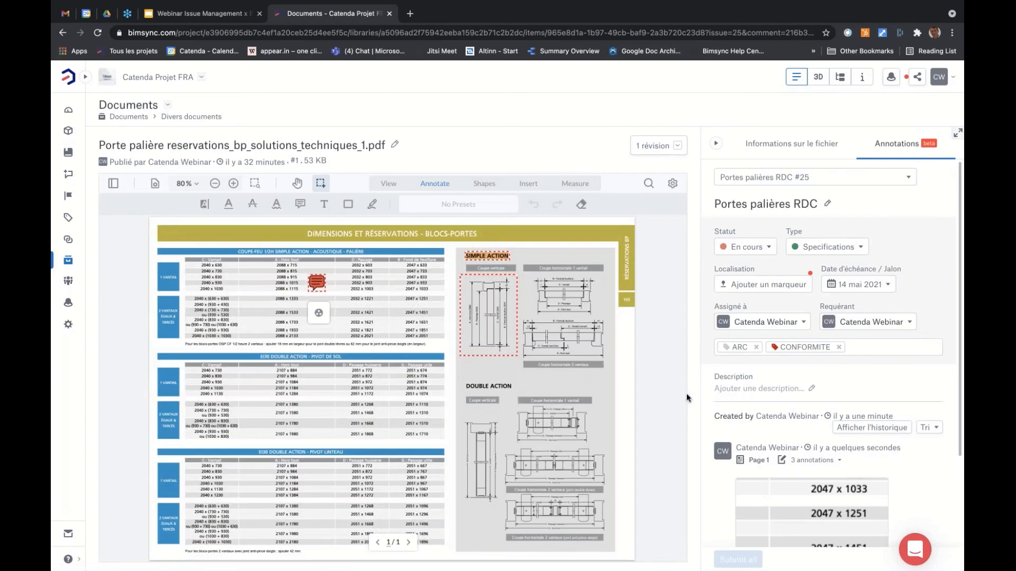
click(840, 464)
scroll(767, 370, down, 4)
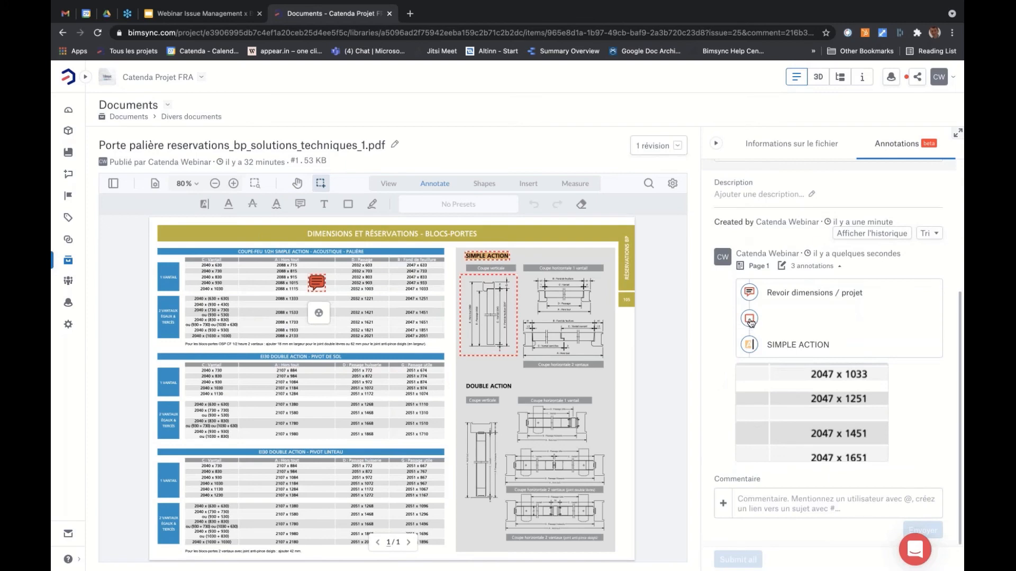
Locate the rectangle, the SIMPLE ACTION highlight and the "Revoir dimensions / projet" note on the page from the issue's annotation list
click(750, 323)
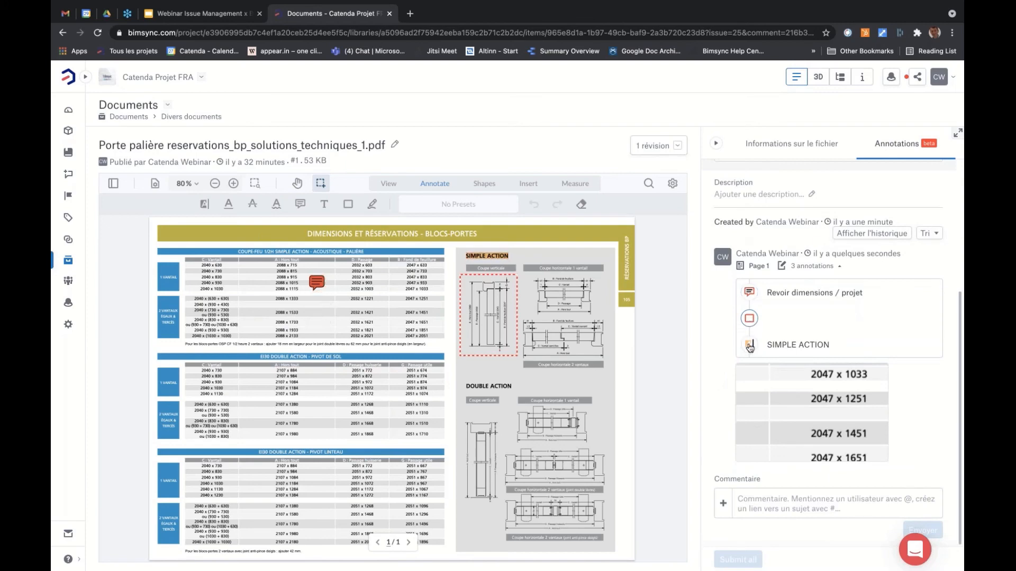
click(750, 348)
click(749, 294)
click(764, 510)
Draw a red cloud around the DOUBLE ACTION heading on the page and submit it to the issue
click(484, 183)
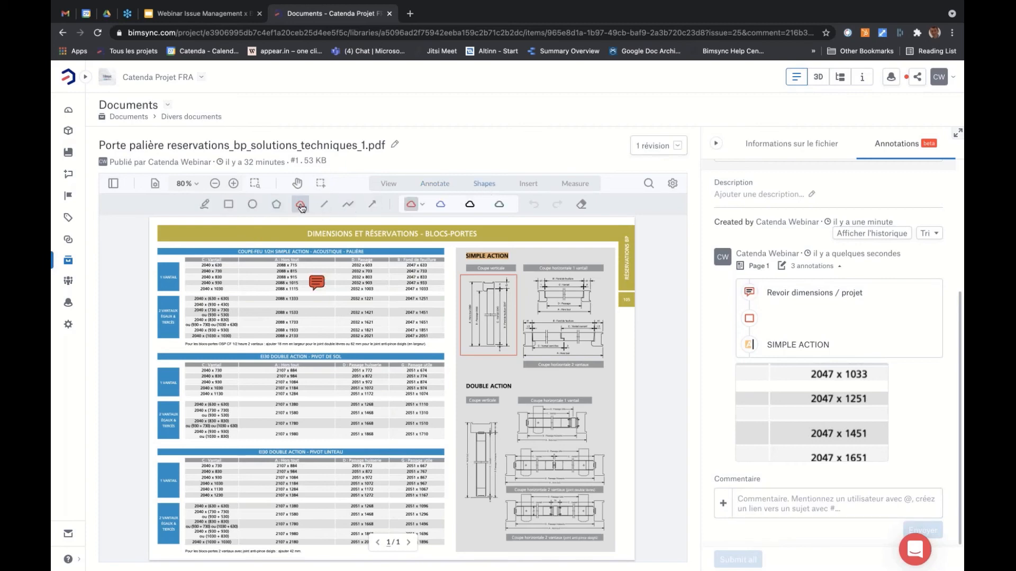
click(301, 207)
click(459, 372)
click(527, 376)
click(527, 400)
click(459, 410)
click(458, 372)
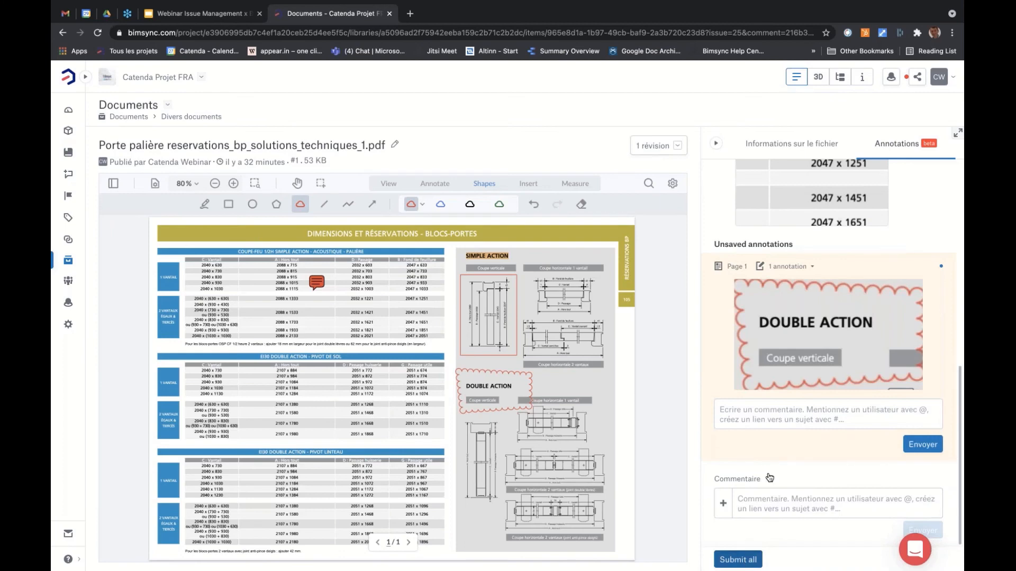
click(737, 559)
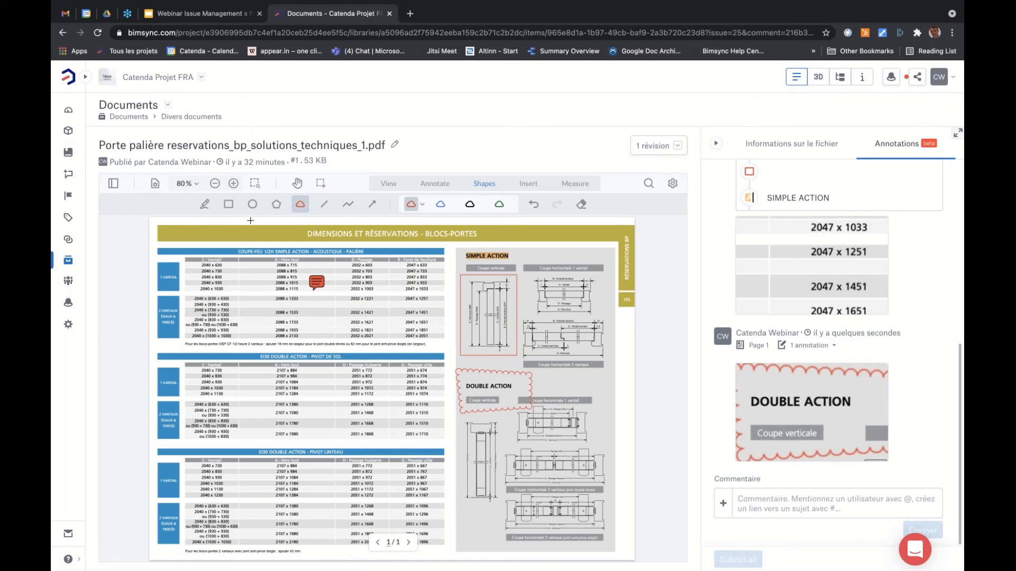
Open Clinic_057_First Floor Plan Block 1E.pdf from Clinic Drawings, 07-Architectural, in full-screen view
click(179, 117)
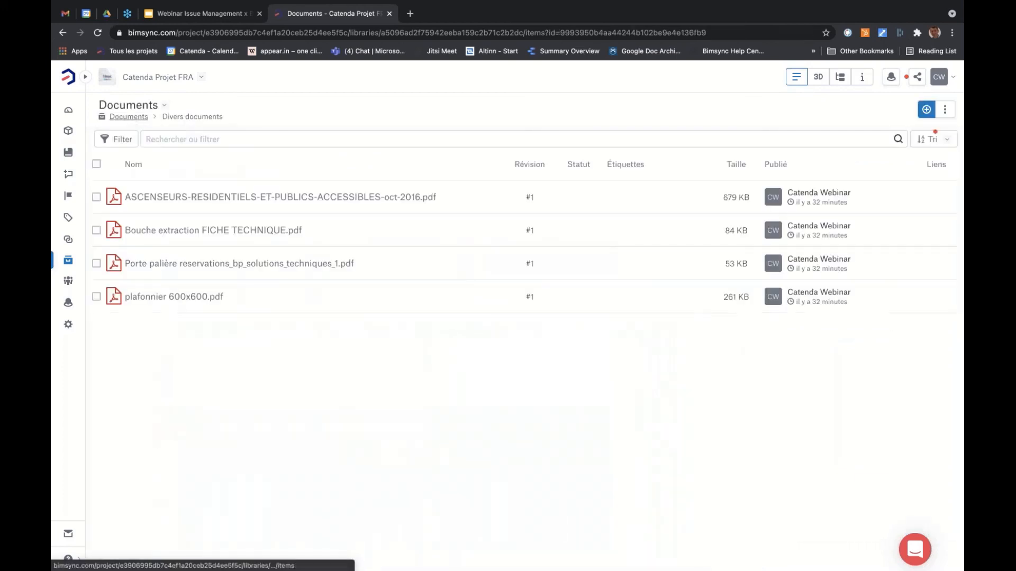
click(134, 117)
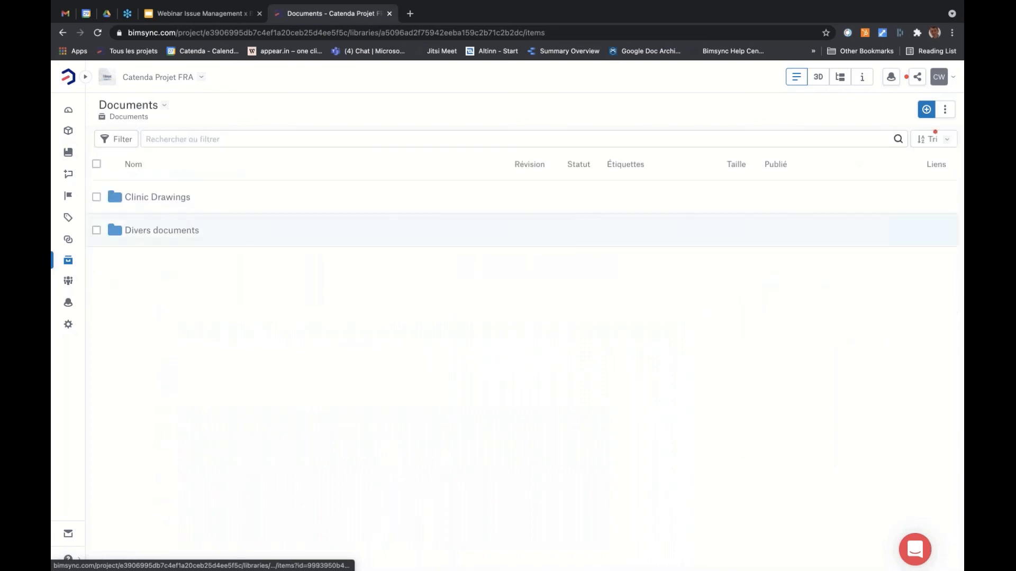
click(165, 206)
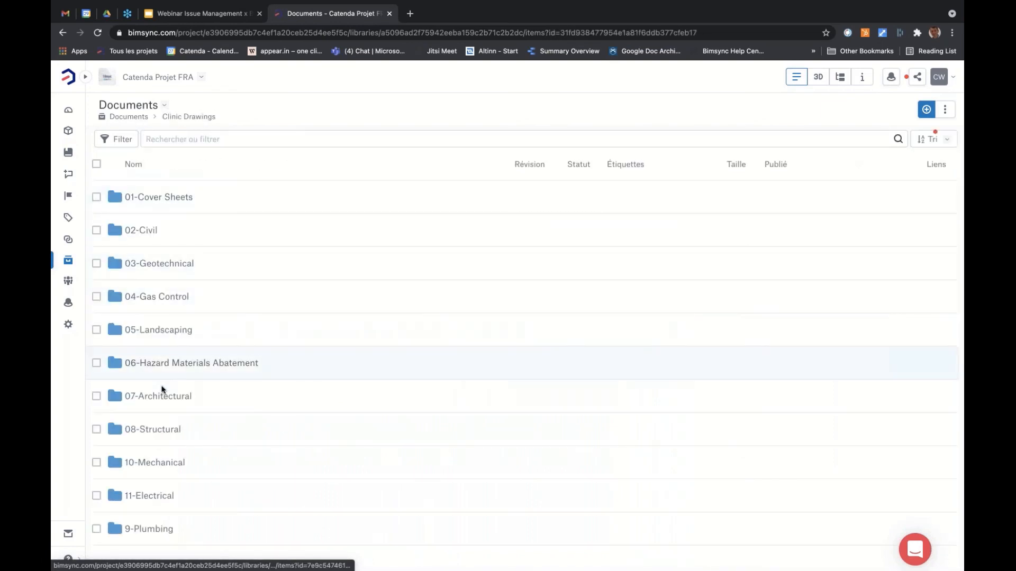
click(150, 407)
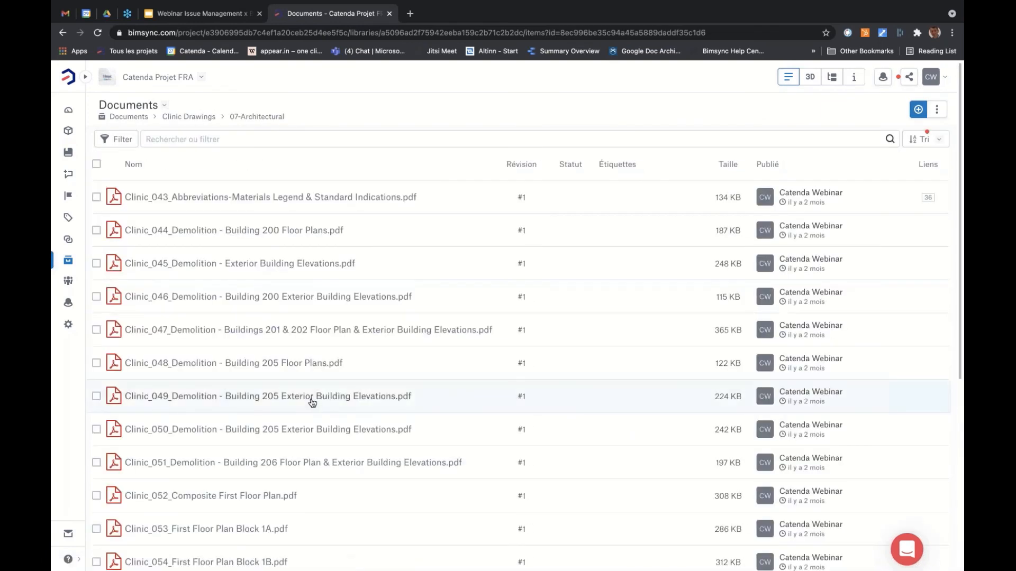
scroll(249, 402, down, 5)
click(249, 408)
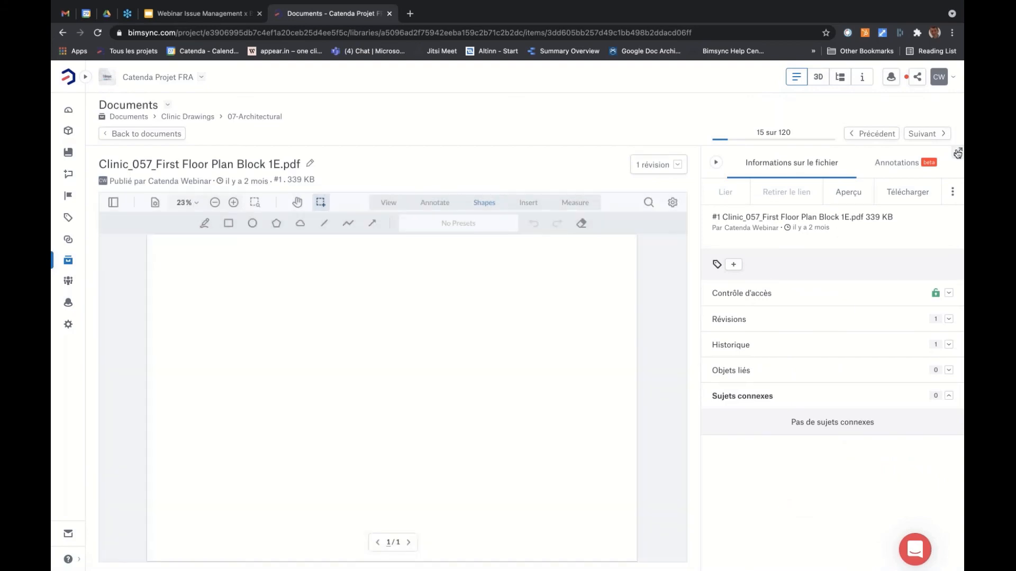
click(957, 153)
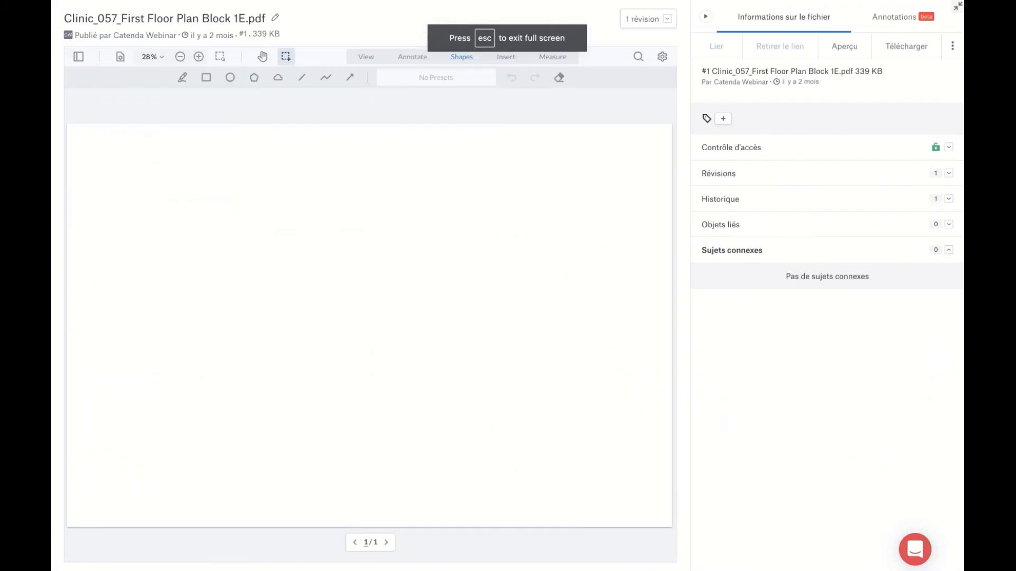
Review the scale, precision and style settings of the area measurement tool
click(548, 59)
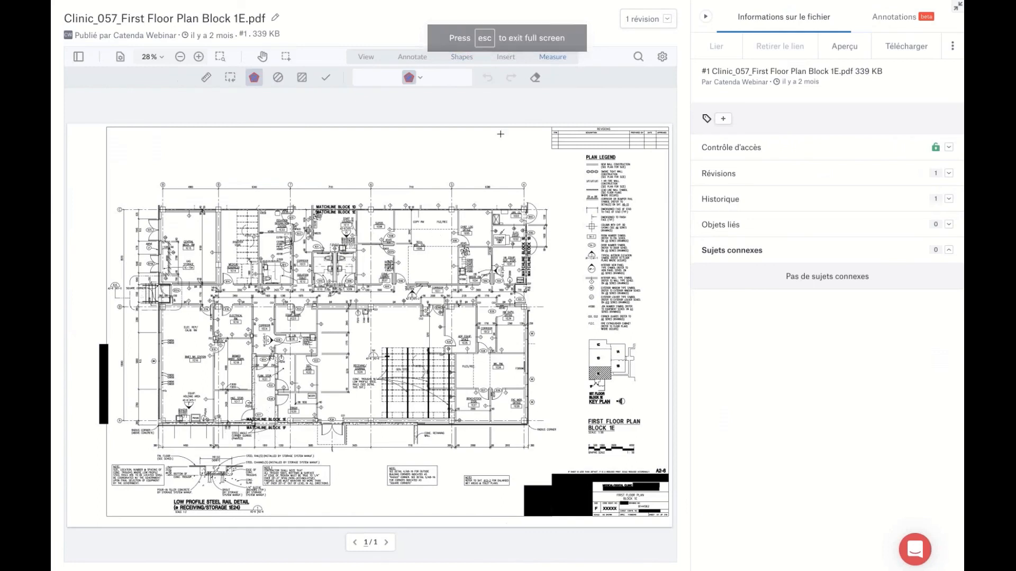
click(422, 79)
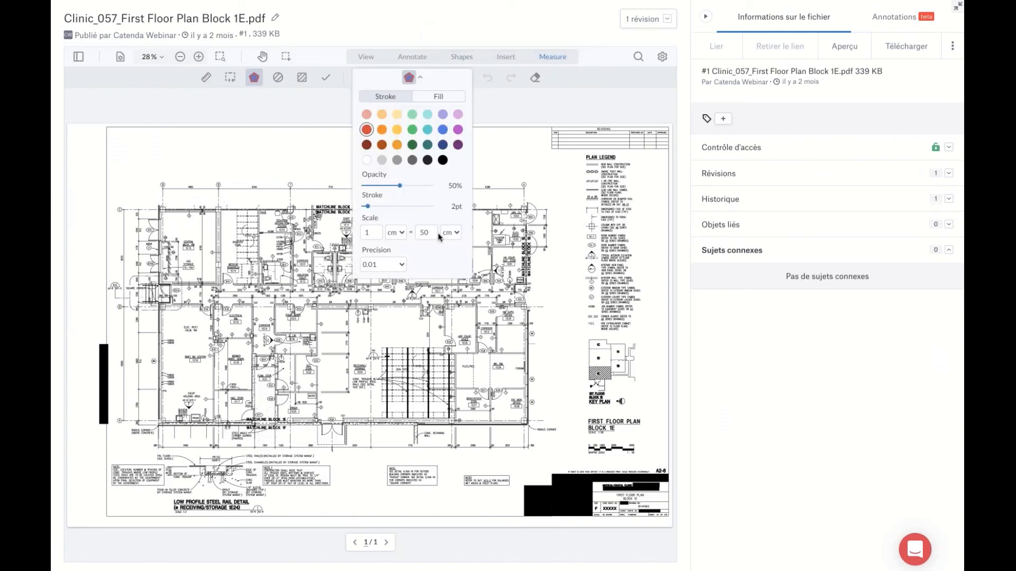
click(420, 79)
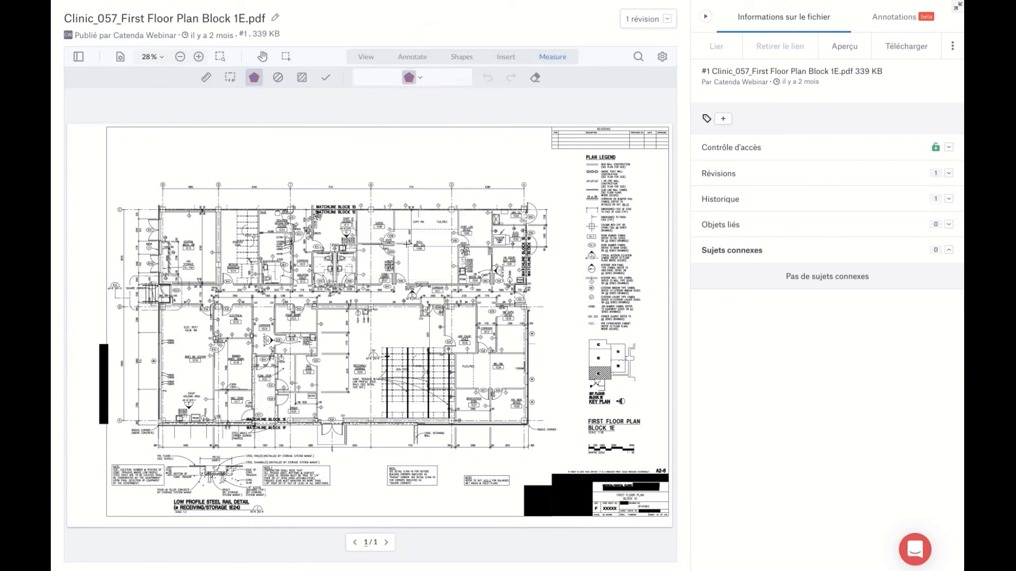
Measure the area of the room SUPER. 1E08 by outlining its inner walls and going around the column
click(220, 56)
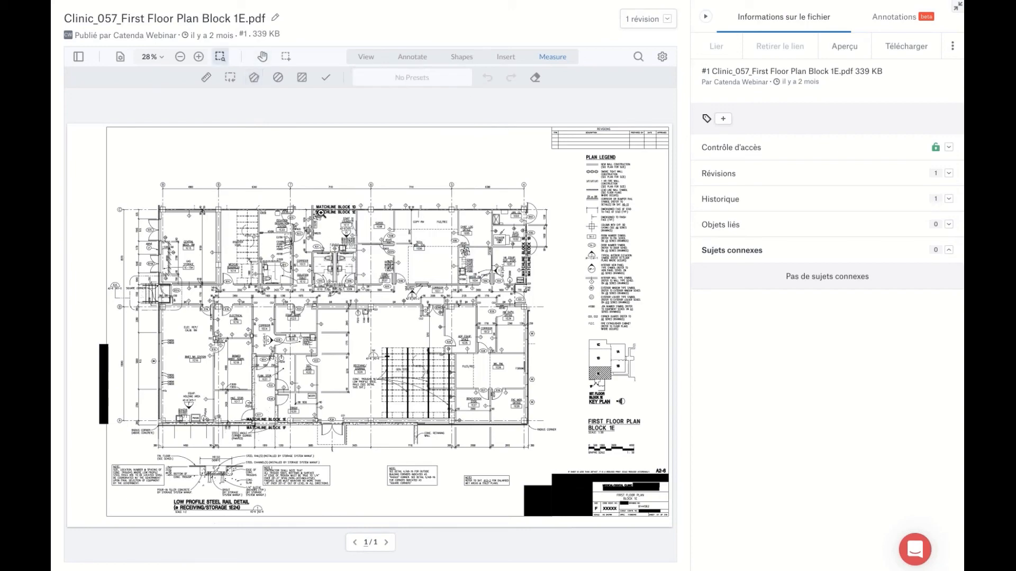
drag(341, 205, 484, 321)
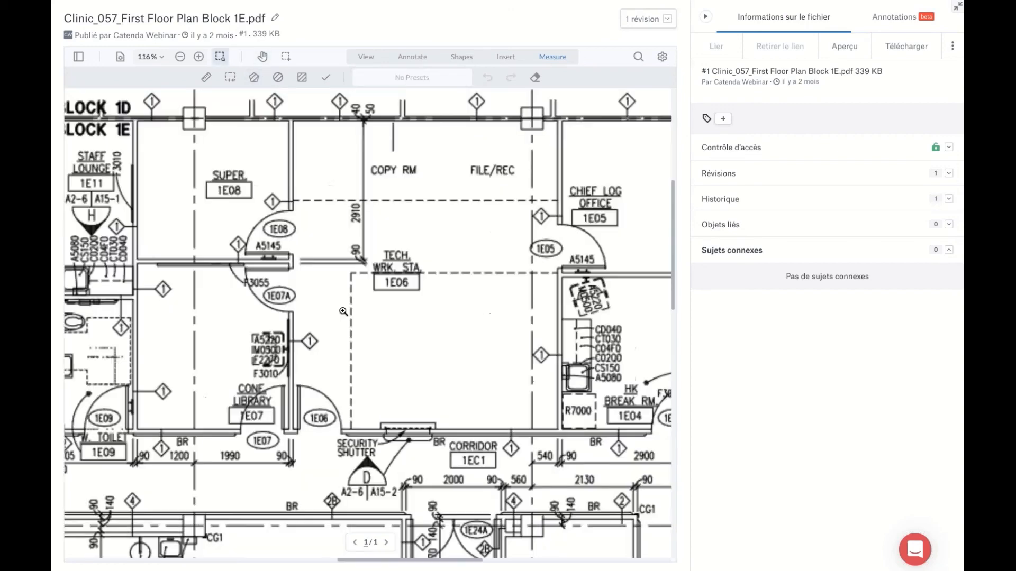
click(254, 79)
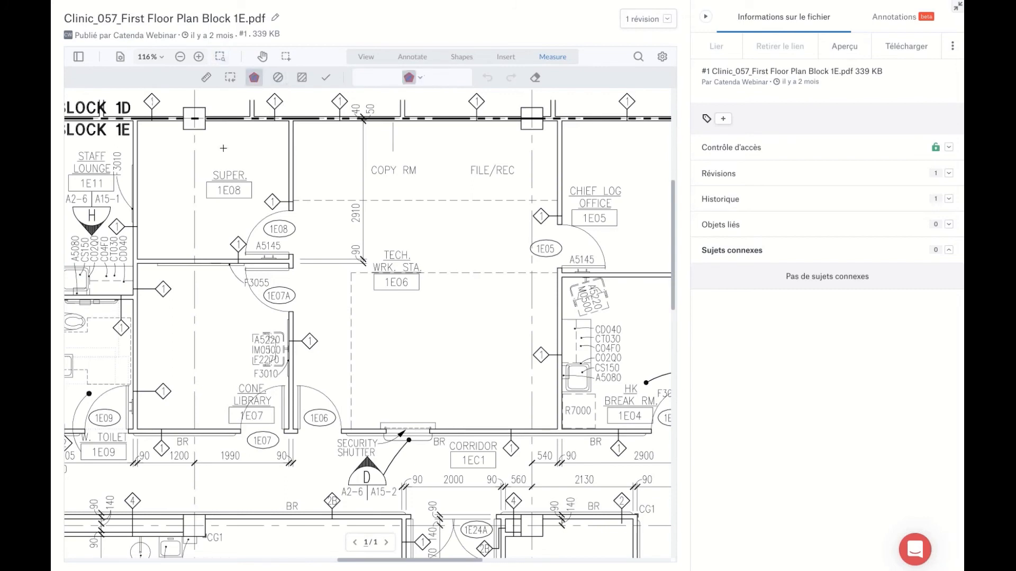
click(137, 121)
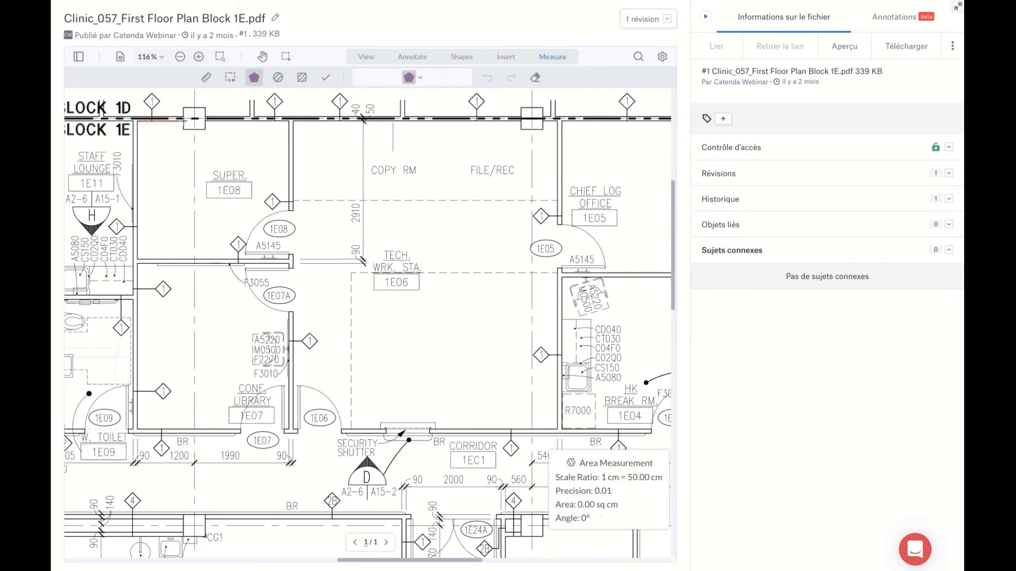
click(183, 121)
click(205, 129)
click(205, 122)
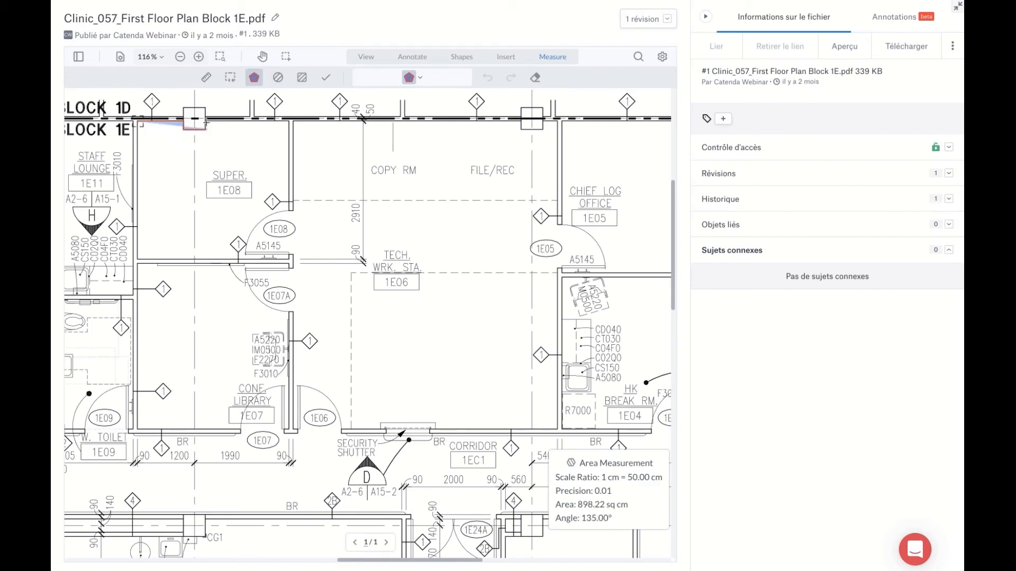
click(289, 121)
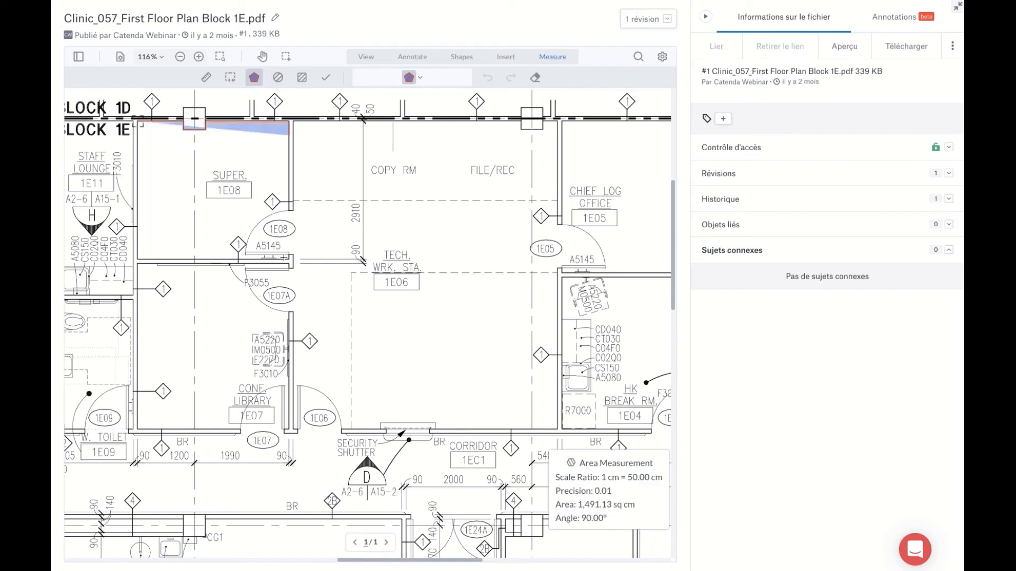
click(289, 259)
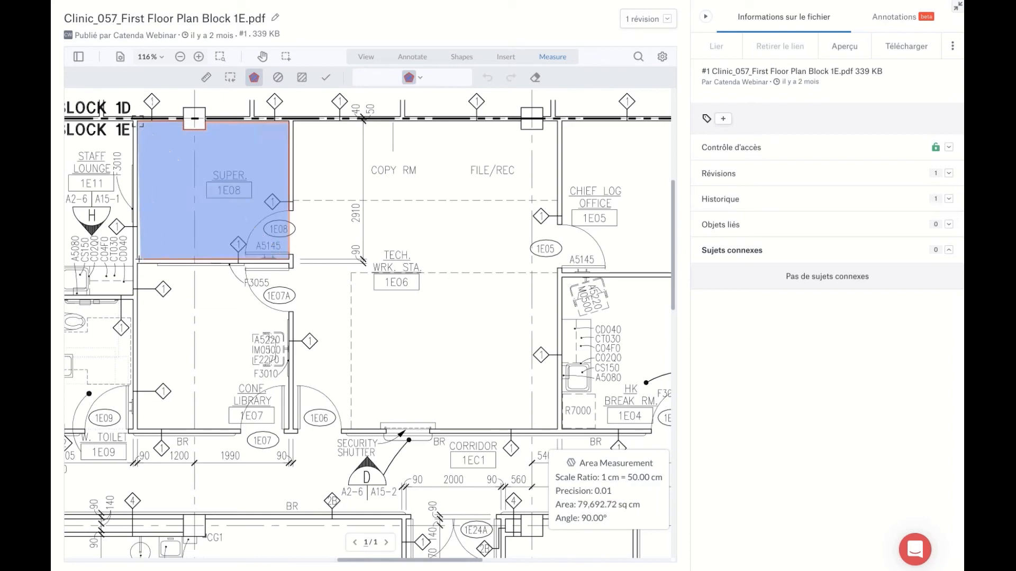
click(138, 260)
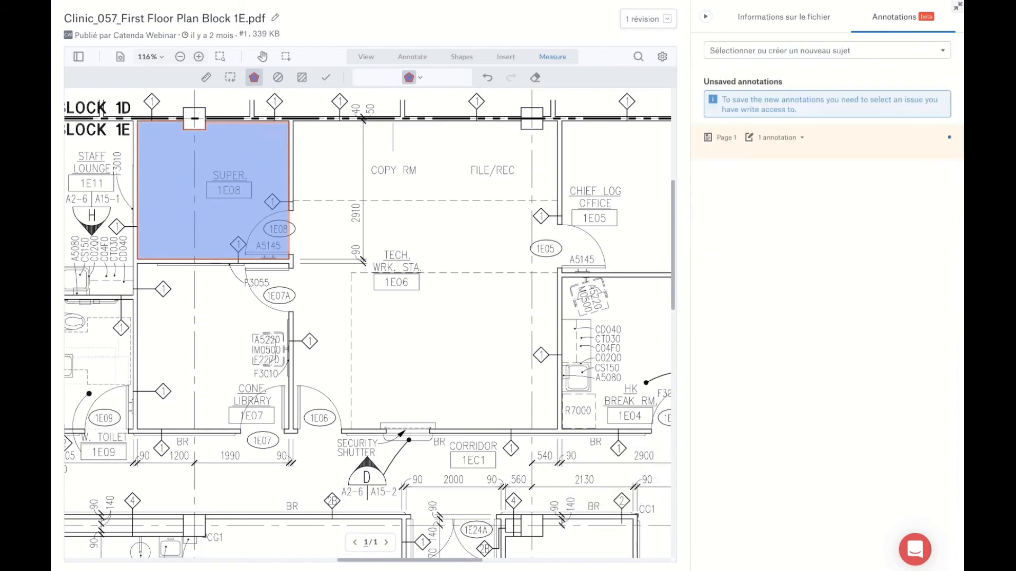
mouse_move(249, 185)
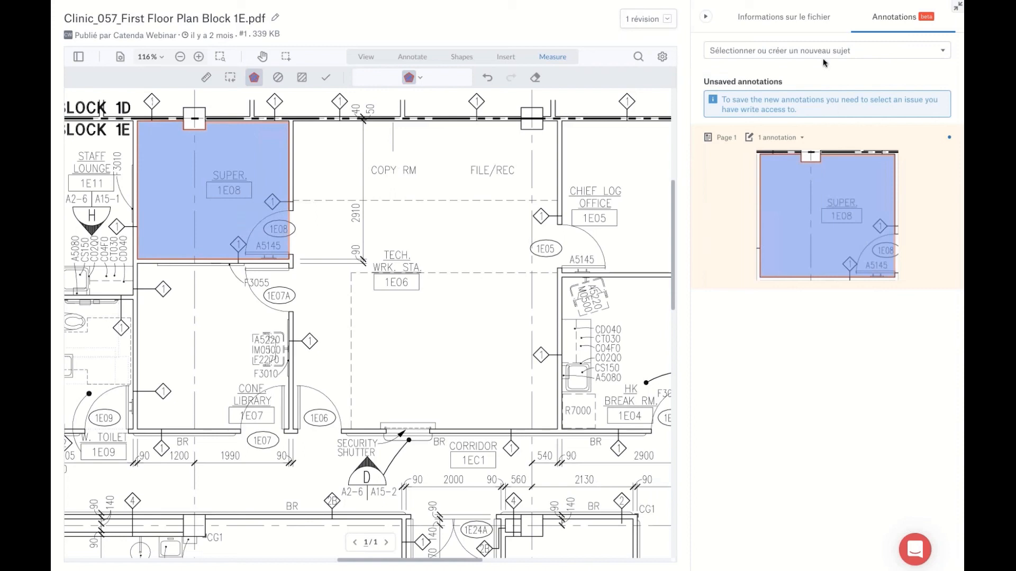
Start a new issue for the unsaved area annotation and title it "Revue Plan 057"
click(786, 53)
click(786, 53)
click(757, 53)
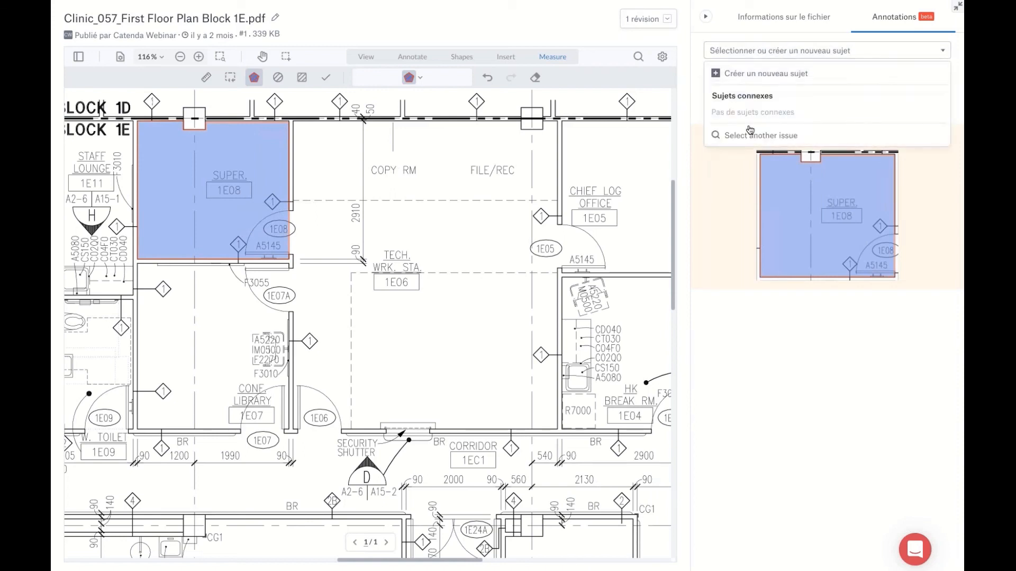
click(761, 73)
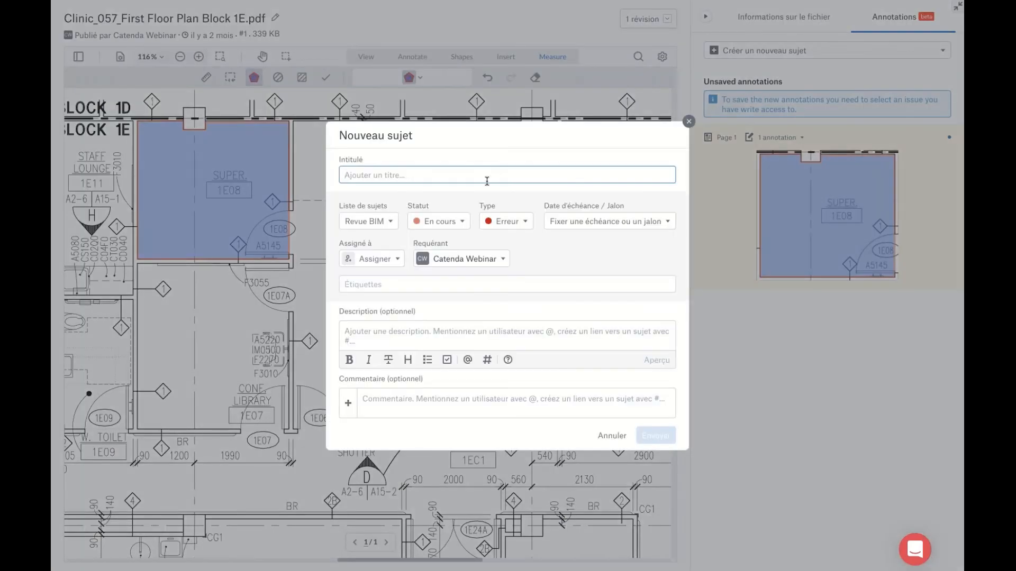
text(Revue)
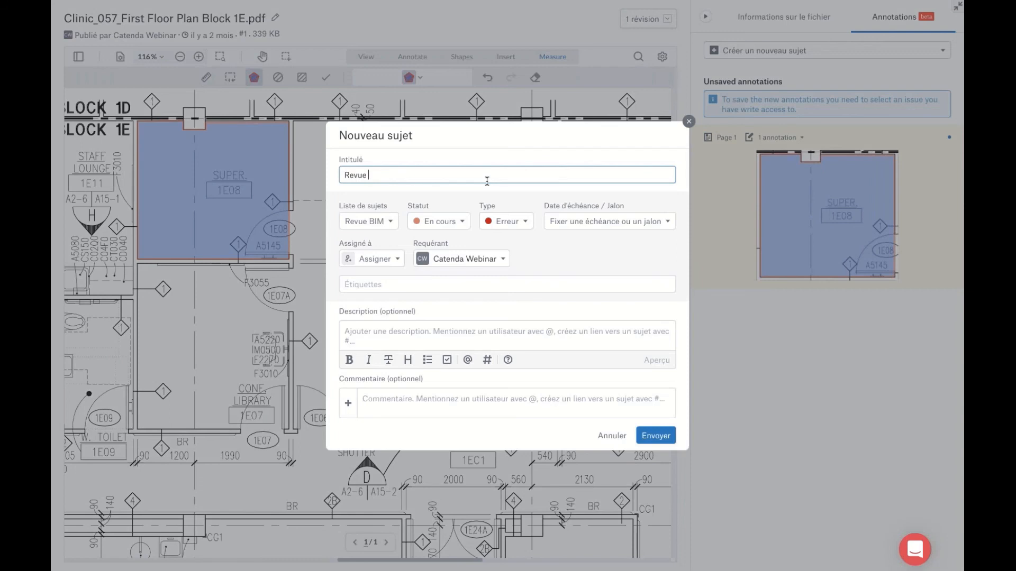
text( Plan 057)
Set the new issue's list to Revue Documents and its type to Plans, and assign it to yourself
click(387, 221)
click(388, 298)
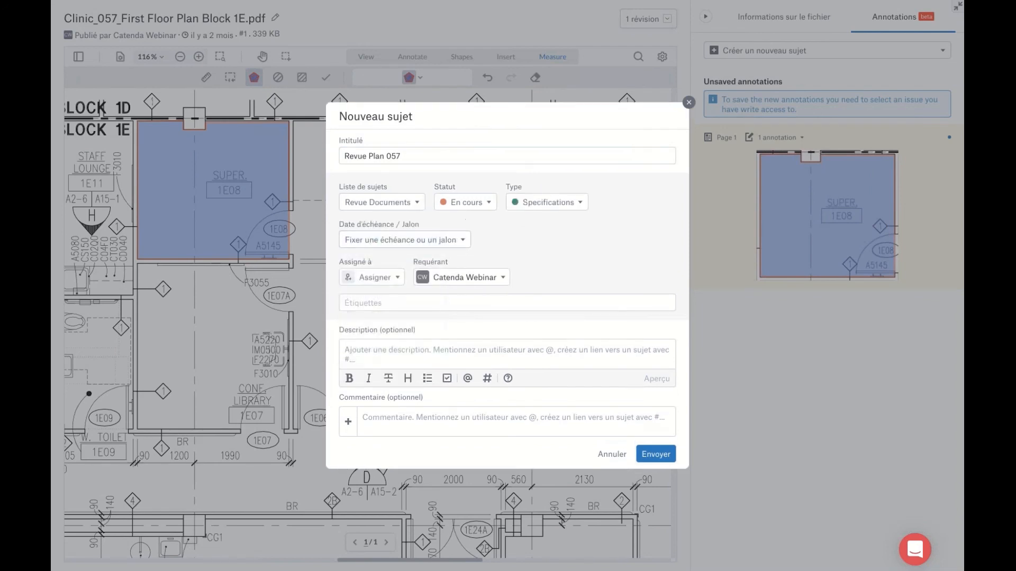
click(550, 203)
click(531, 243)
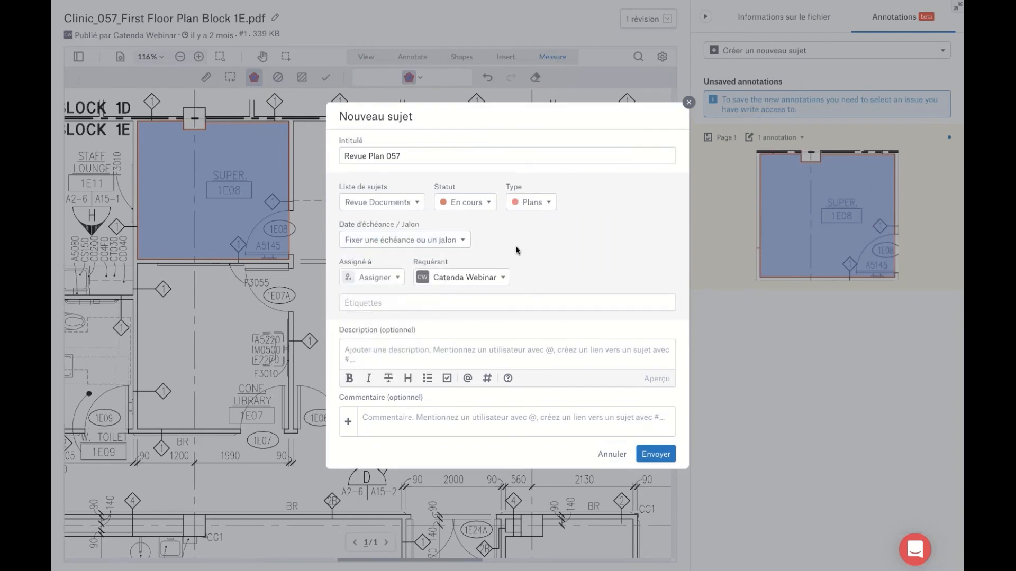
click(398, 278)
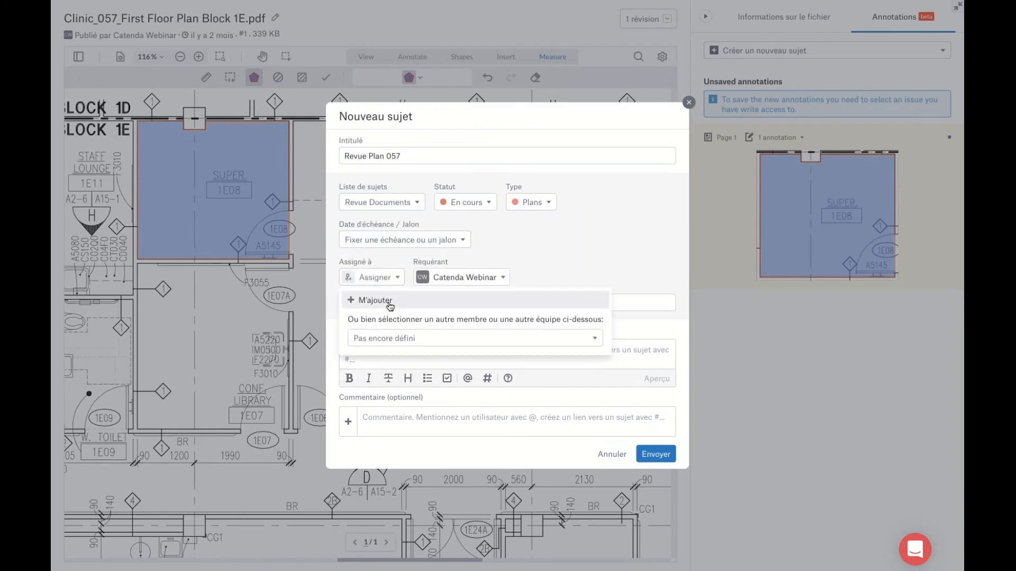
click(487, 299)
Create the issue, submit the unsaved area measurement to it and leave the full-screen view
click(644, 454)
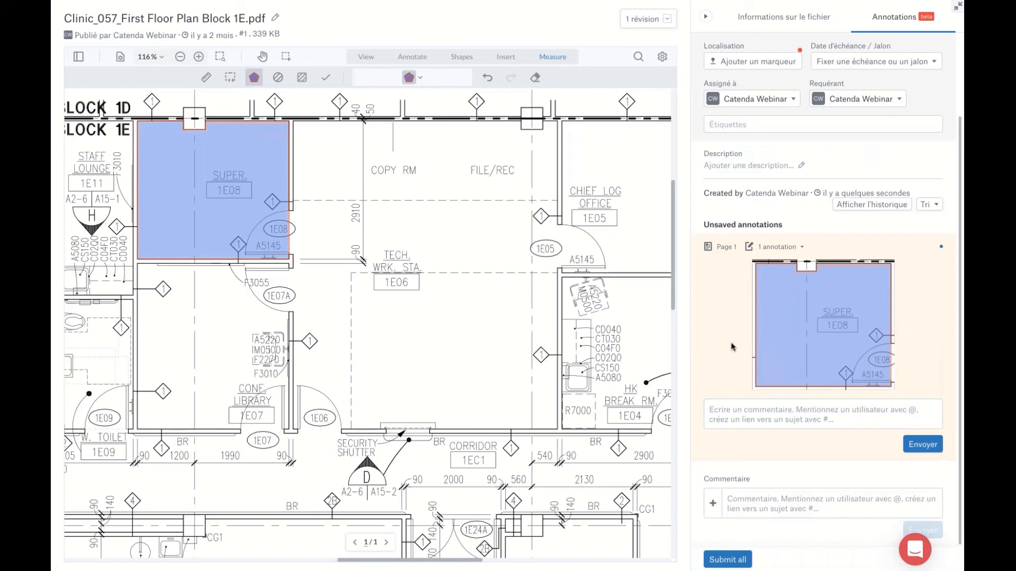
click(728, 561)
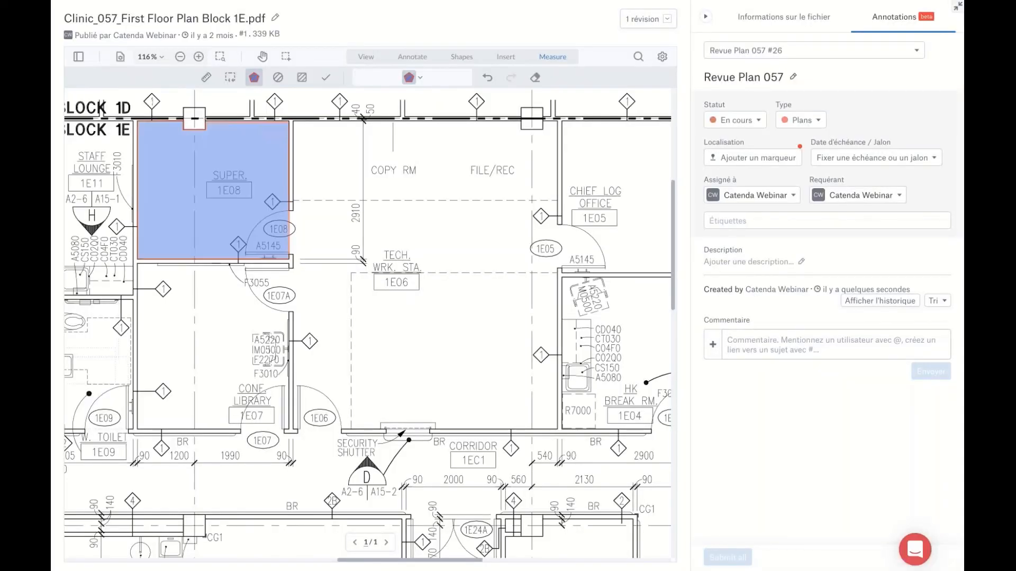
click(958, 6)
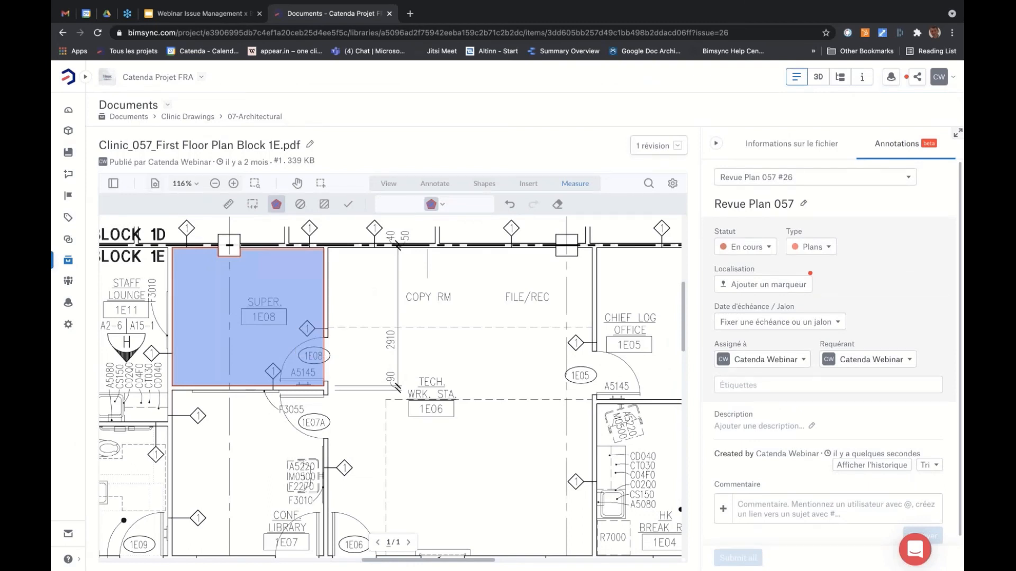
Go to the project's Revue BIM issue list and display its BCF and Excel export options
click(85, 78)
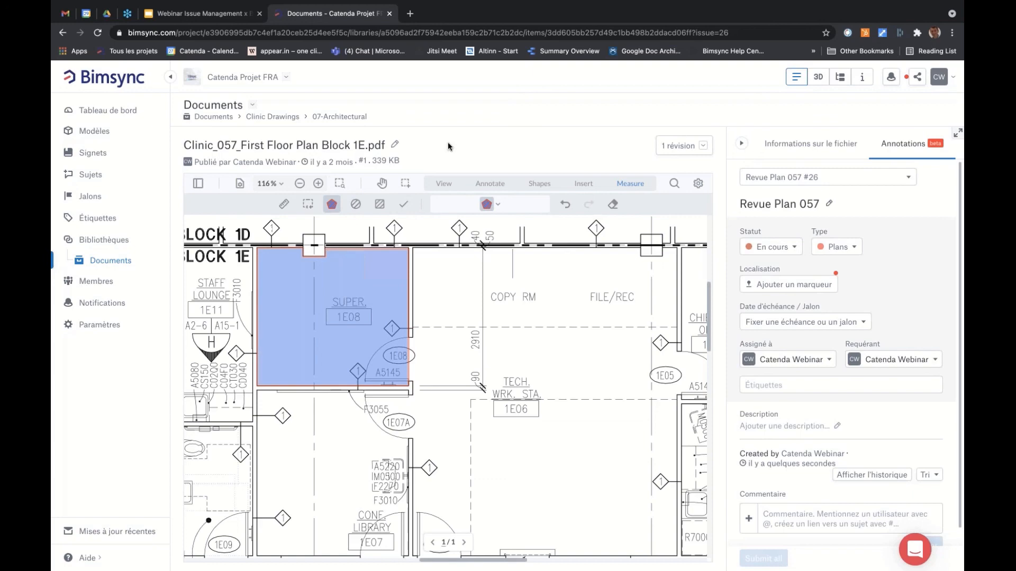
click(98, 178)
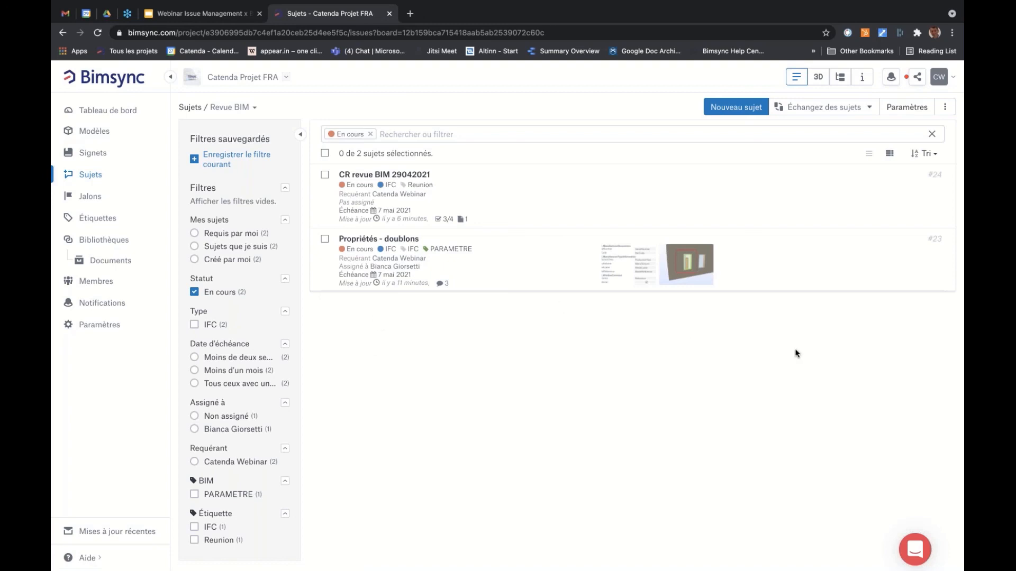
click(870, 108)
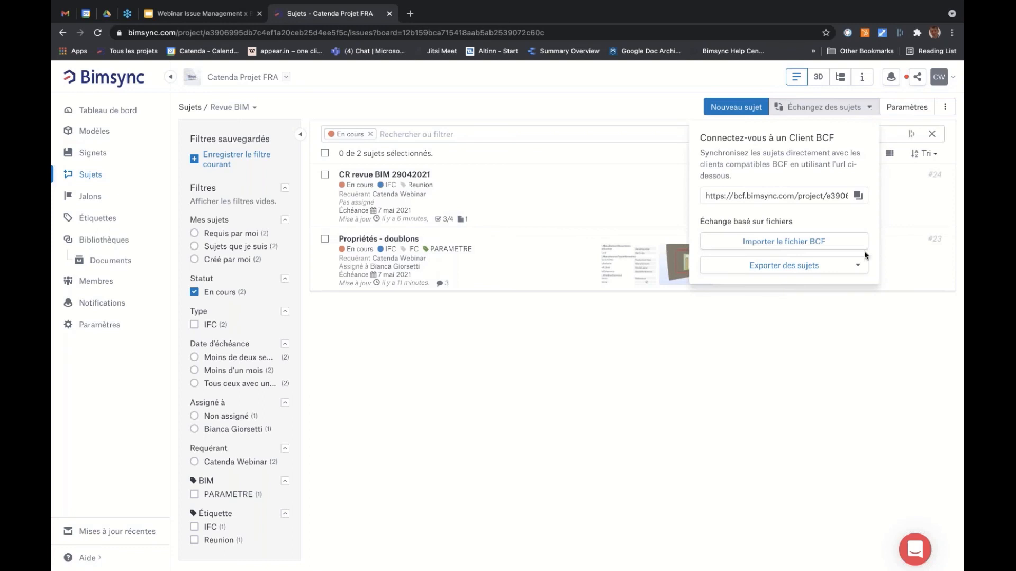
click(856, 265)
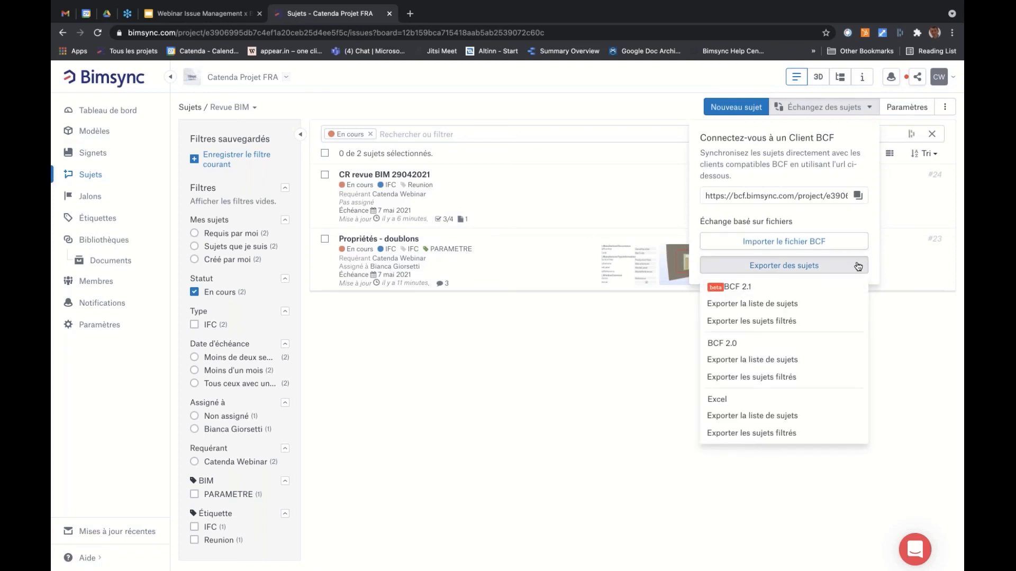
Recheck the issue export options for BCF and Excel, and close the issue exchange panel
click(857, 265)
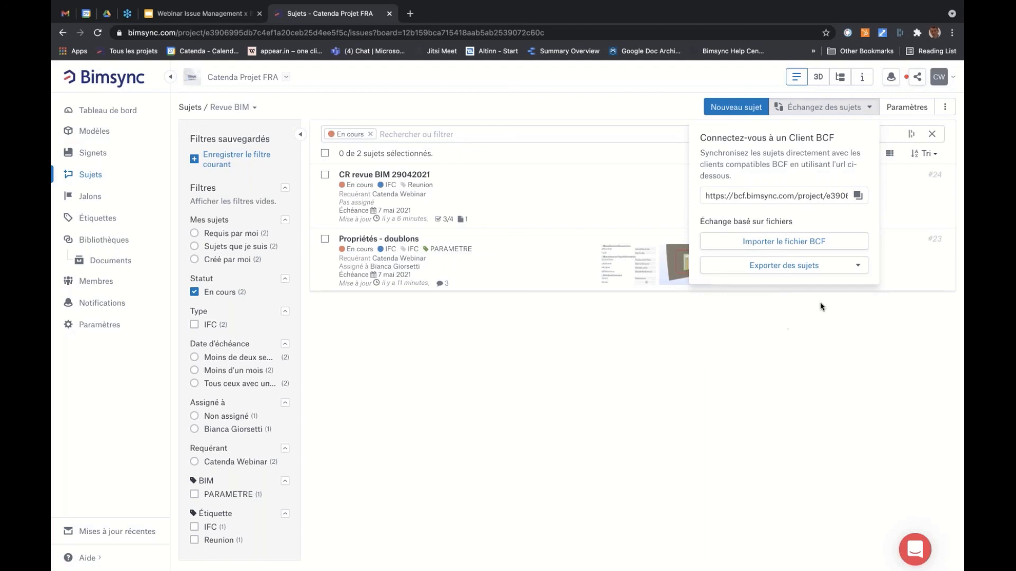
click(854, 271)
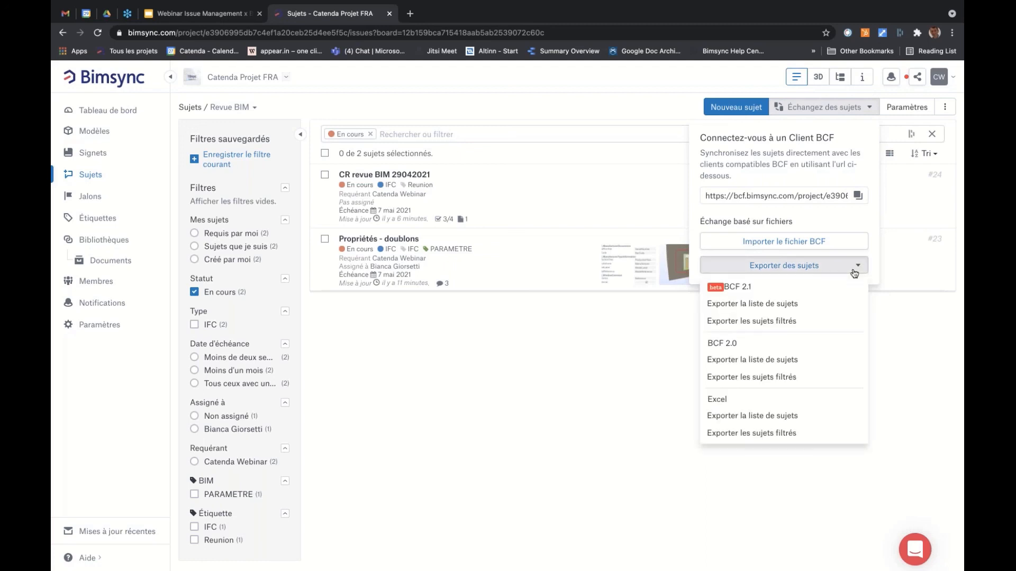
click(489, 396)
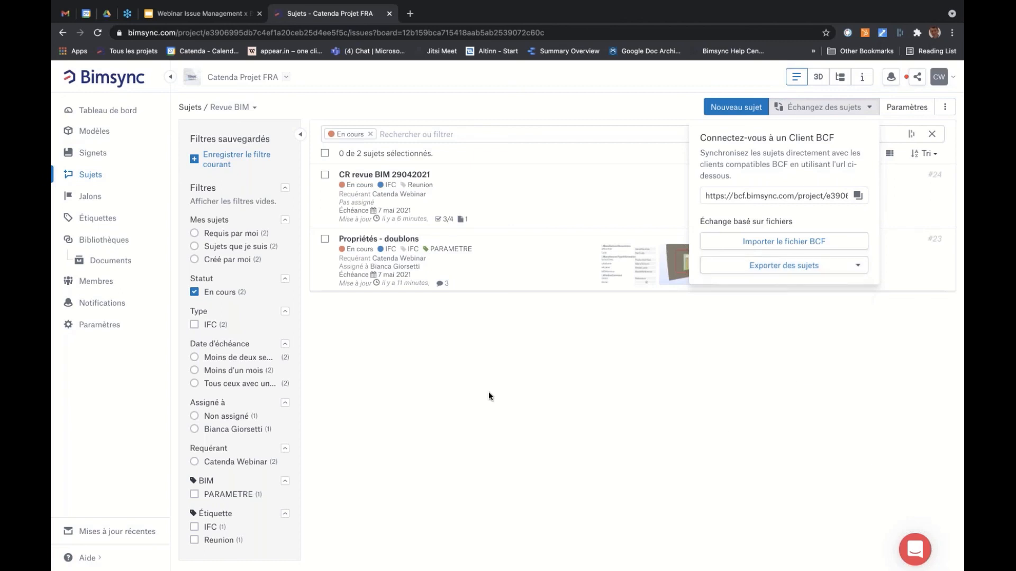
click(489, 393)
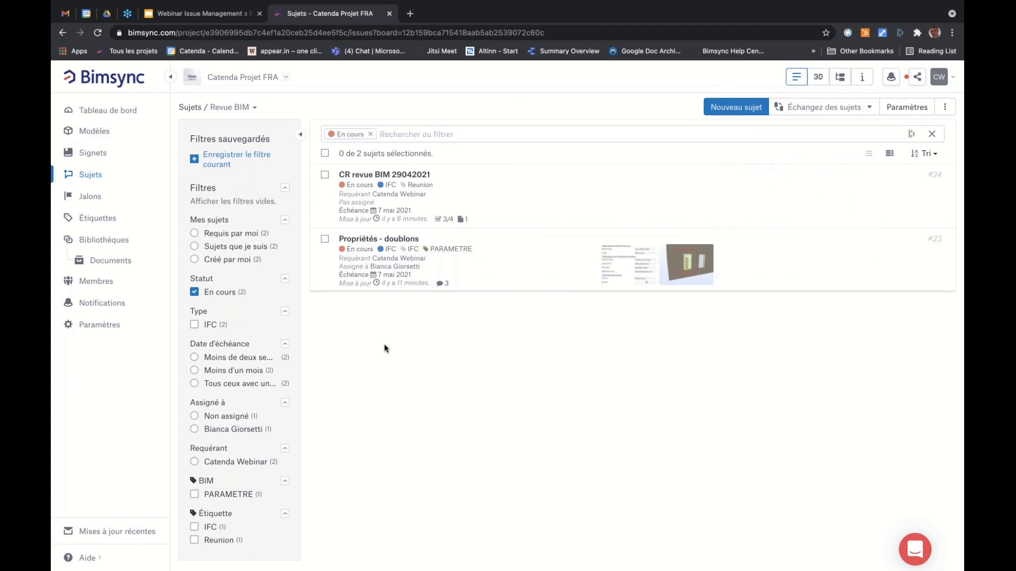
Start a new project milestone and title it "Fin PRO"
click(96, 199)
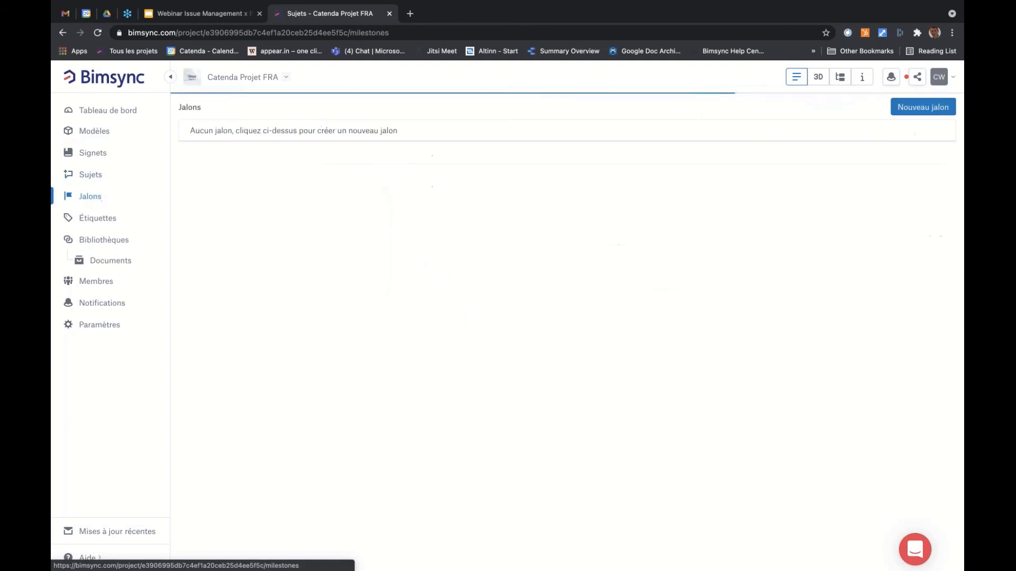
click(923, 108)
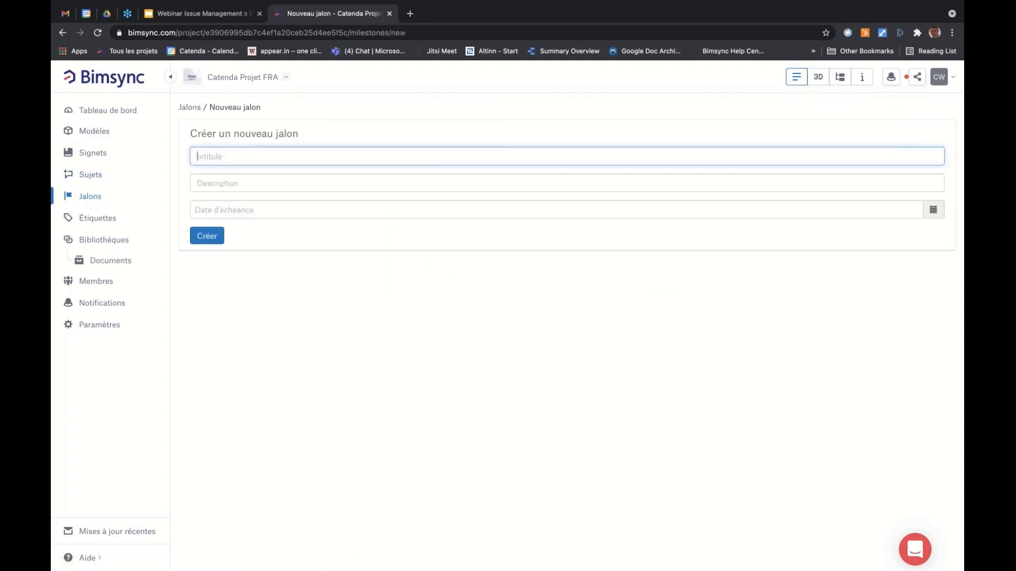
text(Fin )
text(APD)
key(BackSpace)
key(BackSpace)
key(BackSpace)
text(PRO)
click(286, 208)
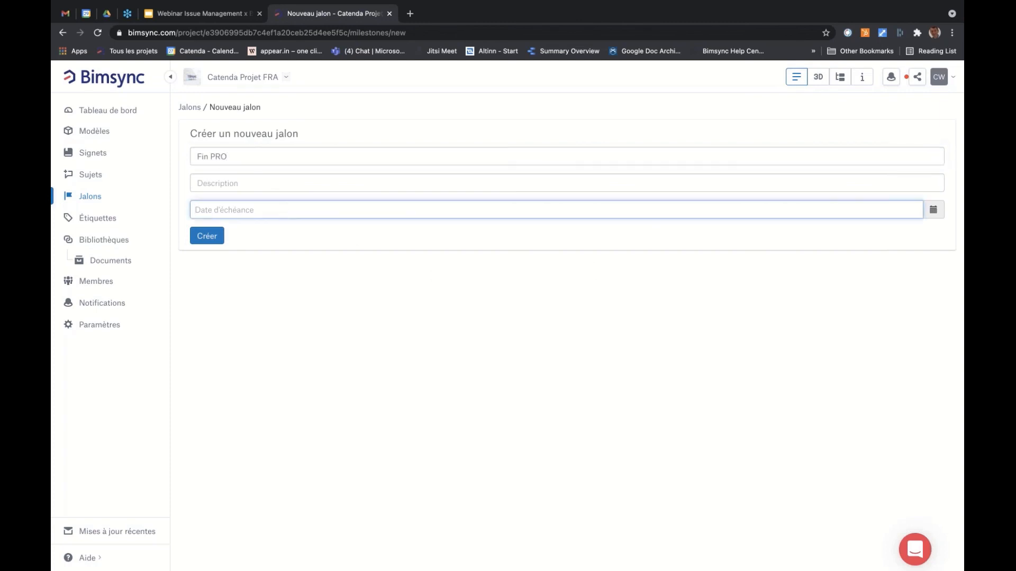
click(933, 210)
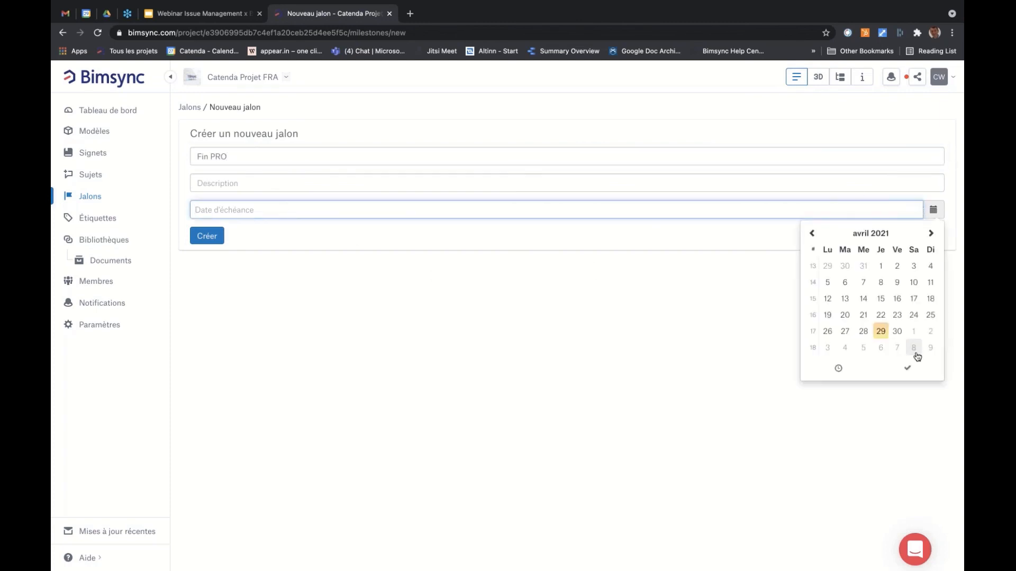
click(931, 234)
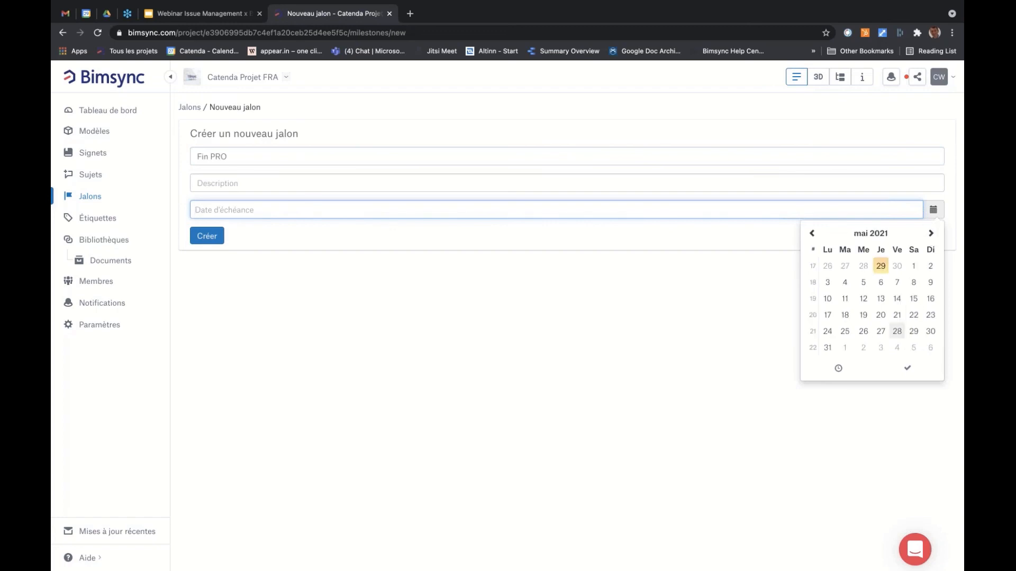
click(930, 331)
click(906, 370)
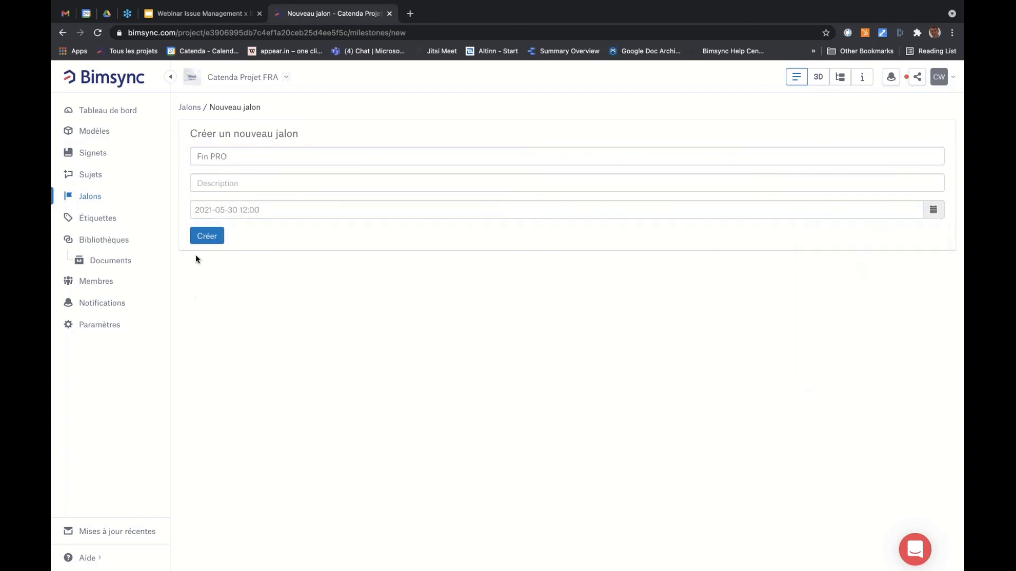
click(209, 239)
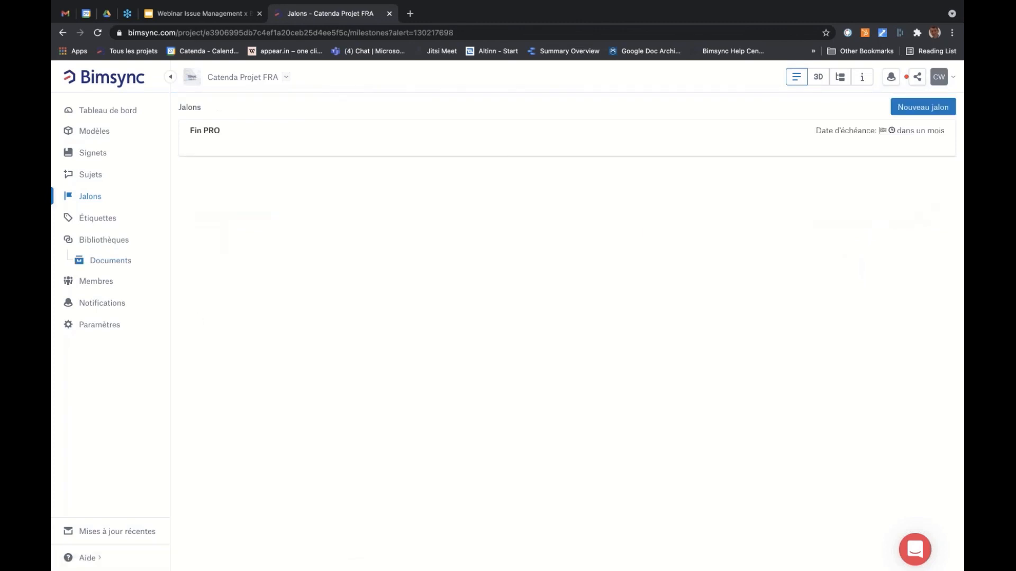
In the Revue ARC issue list, assign the Fin PRO milestone to all open issues and save the bulk update
click(95, 174)
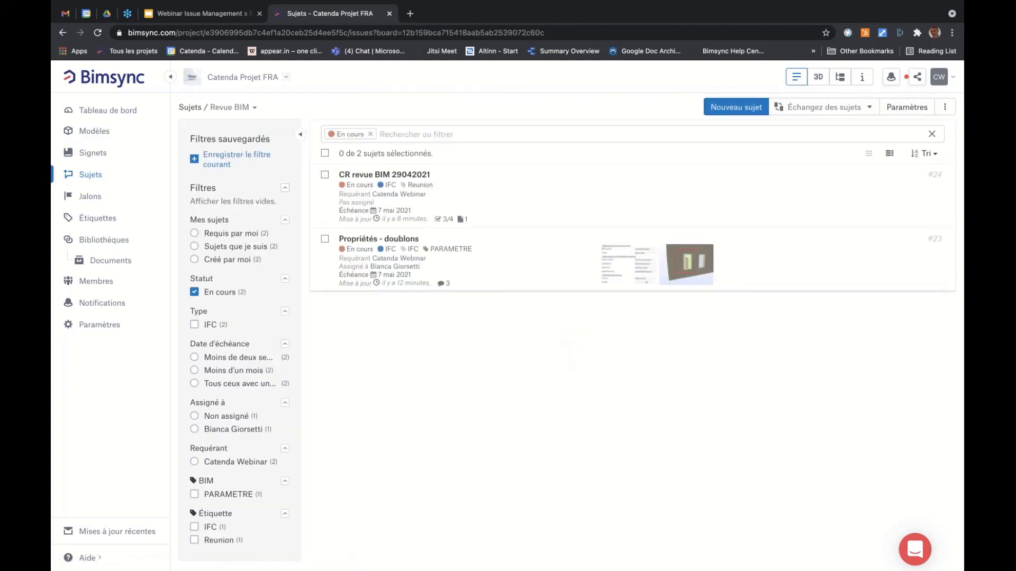
click(246, 108)
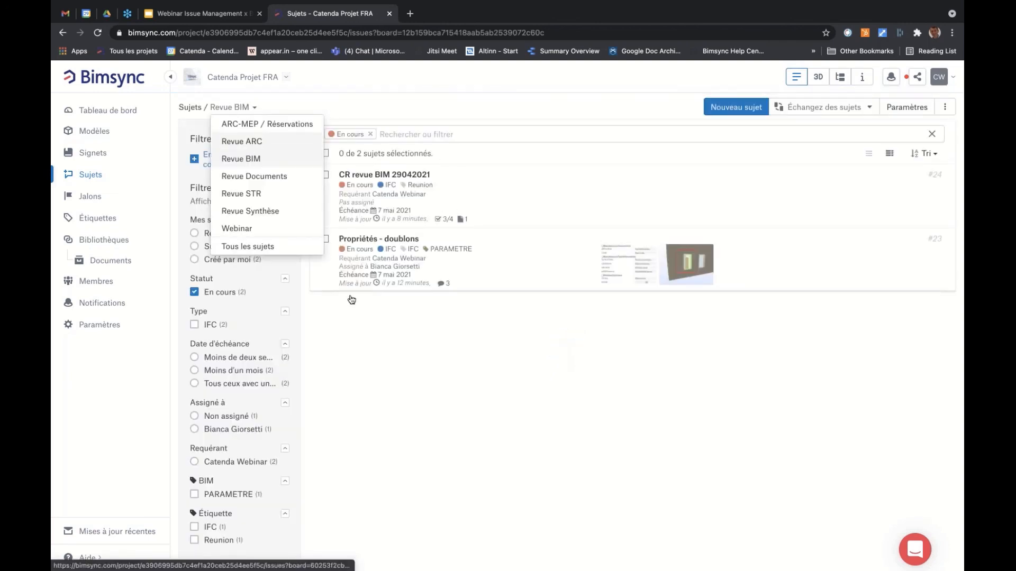
click(242, 141)
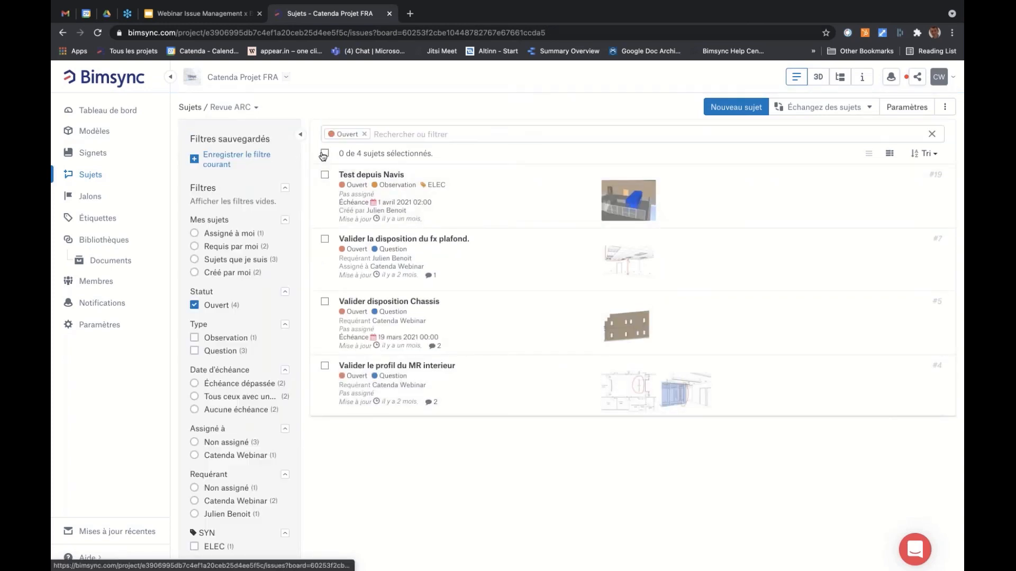
click(324, 154)
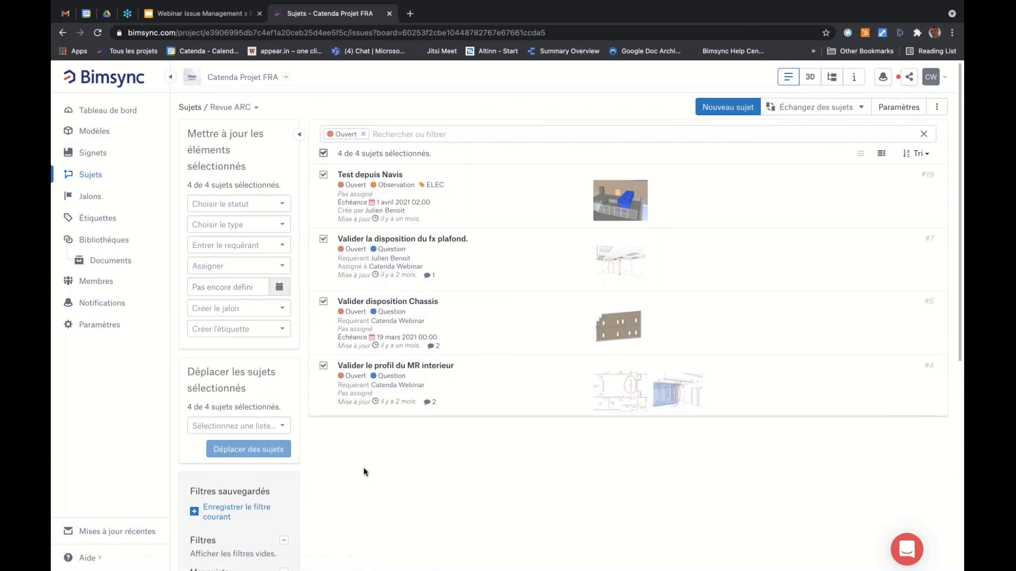
click(281, 309)
click(209, 346)
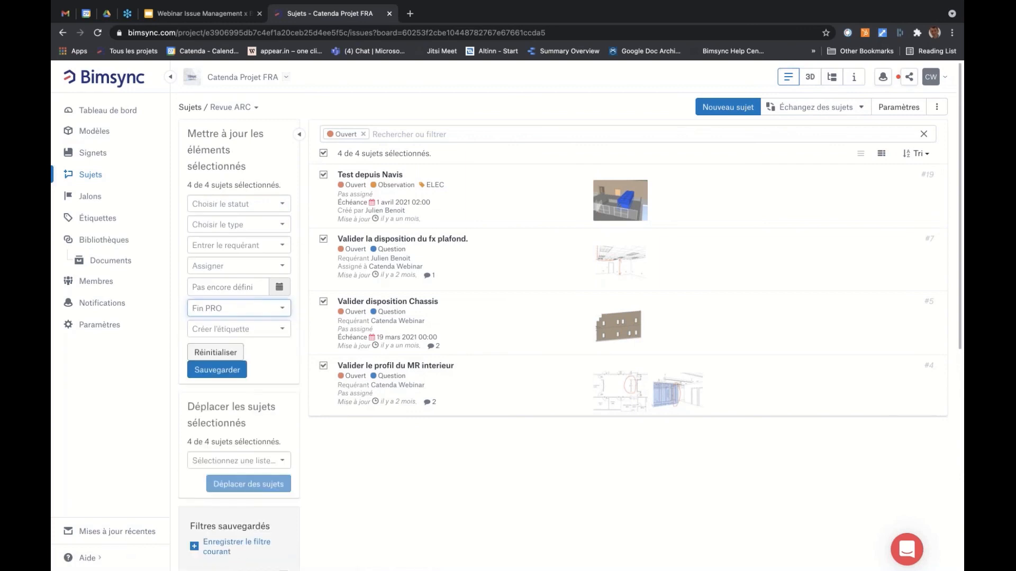
click(217, 370)
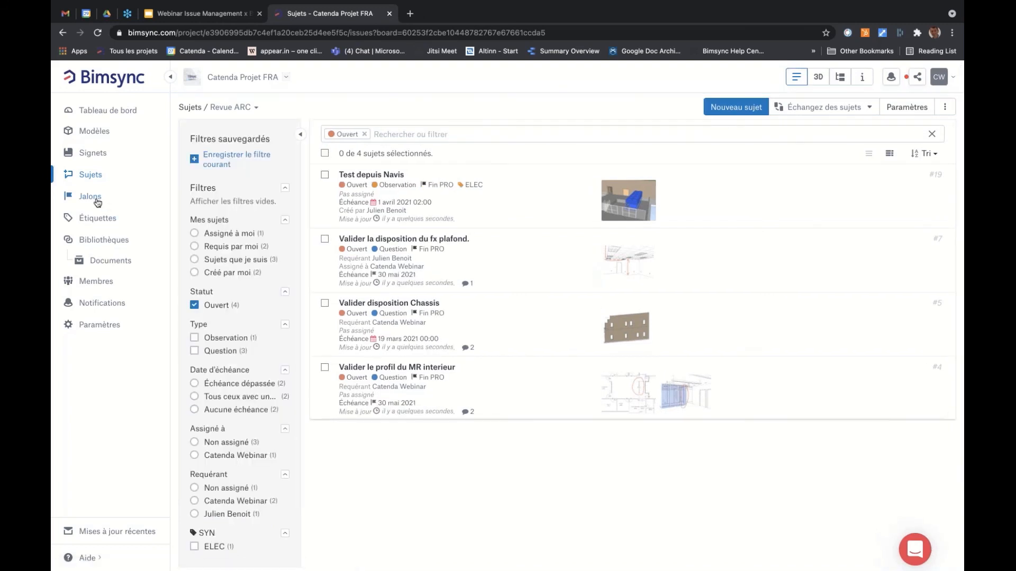
From the Fin PRO milestone's open issues, set "Valider la disposition du fx plafond." and "Valider disposition Chassis" to status Clos and save
click(90, 196)
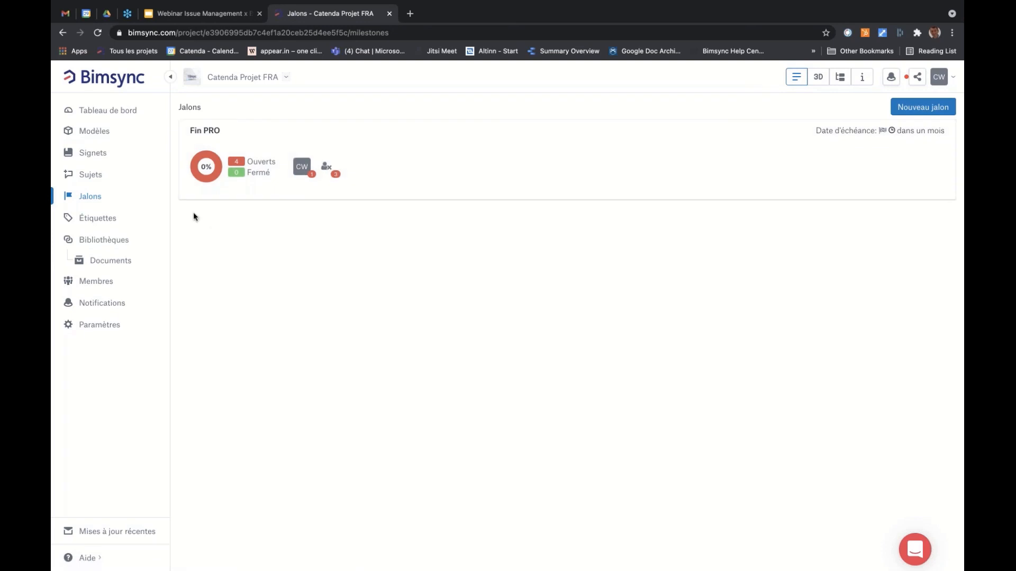
click(261, 162)
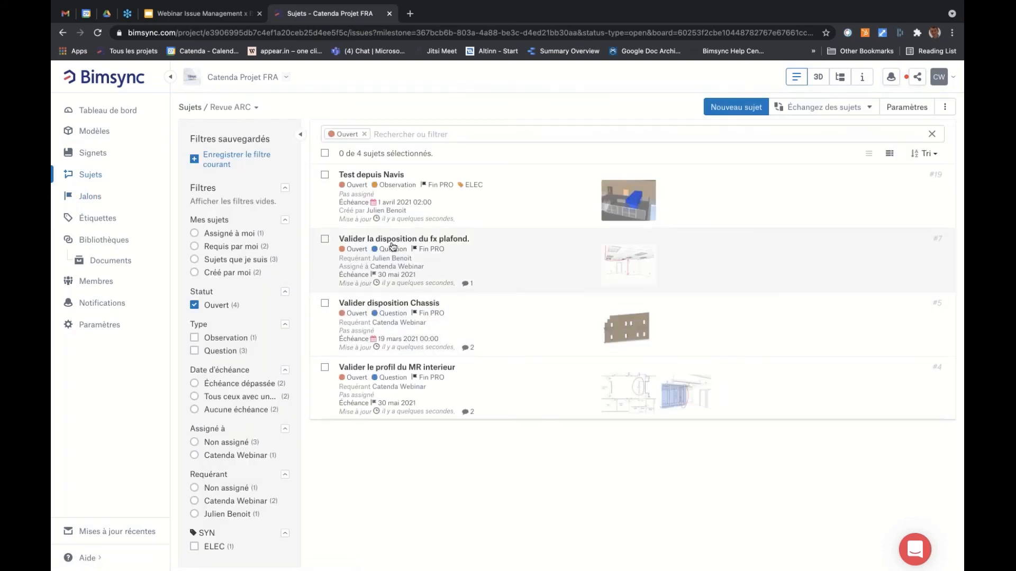
click(325, 239)
click(323, 304)
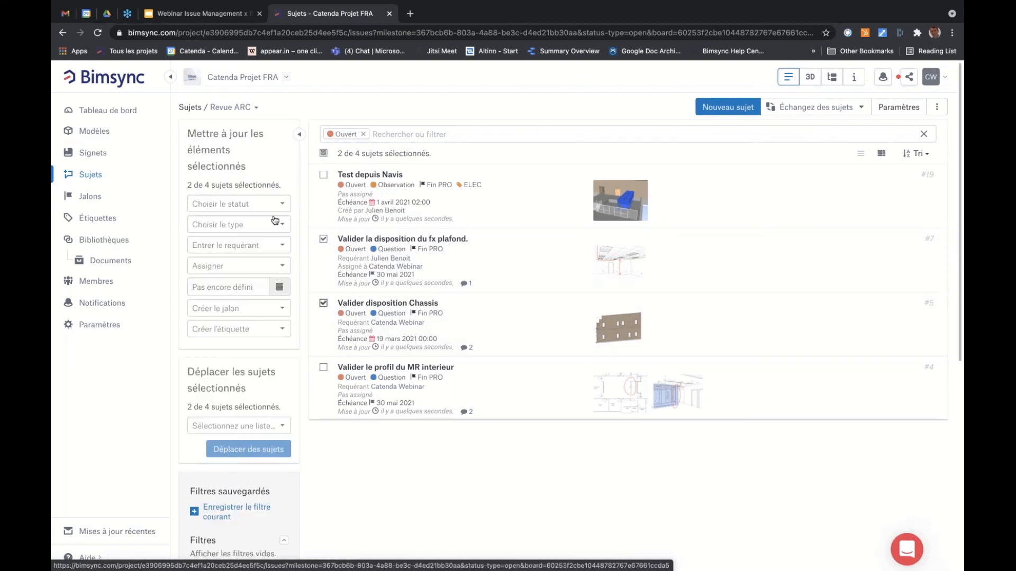
click(272, 204)
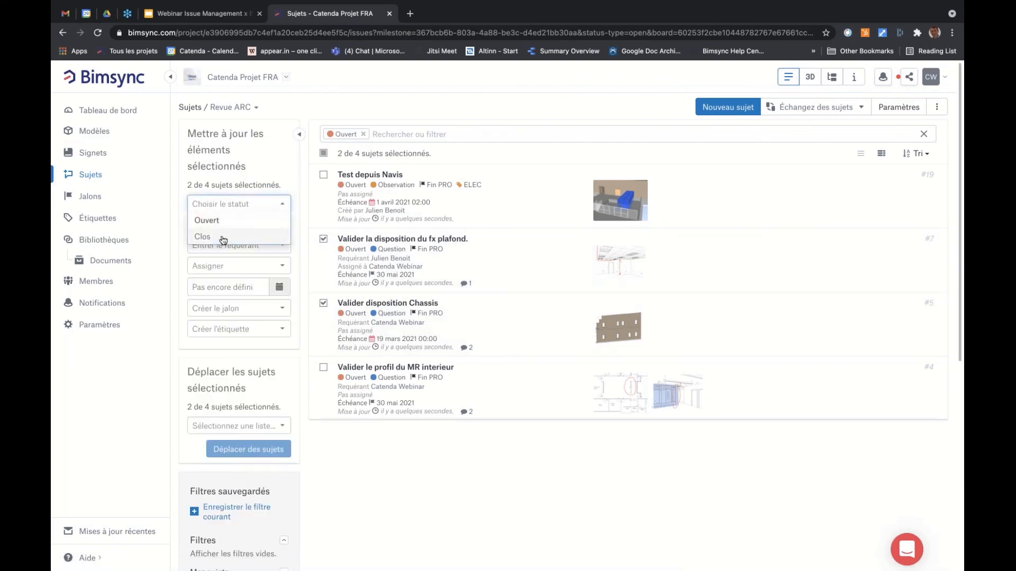
click(223, 238)
click(230, 365)
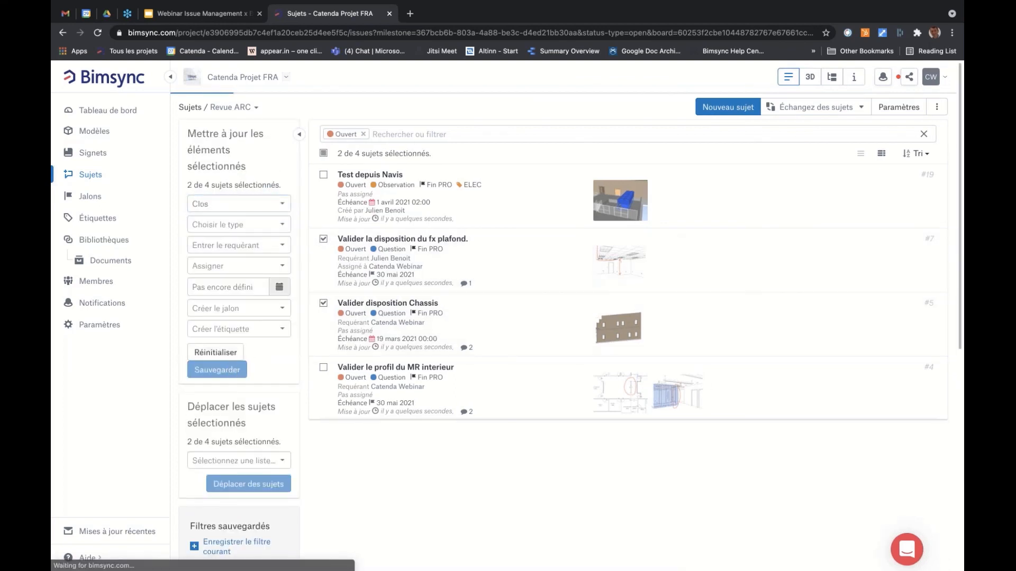
Check the Fin PRO milestone's progress and return to the Revue ARC issue list
click(117, 197)
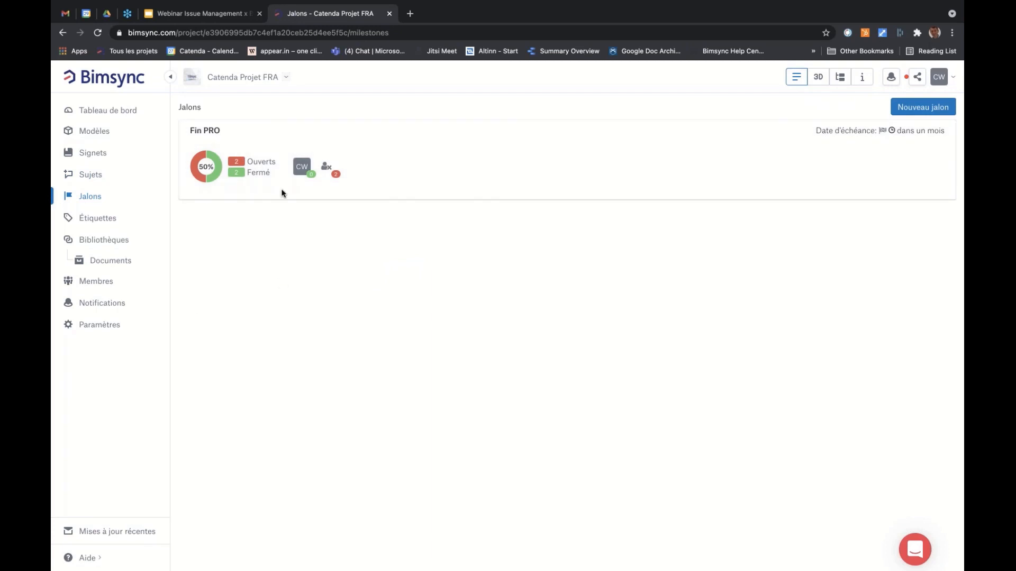
click(94, 154)
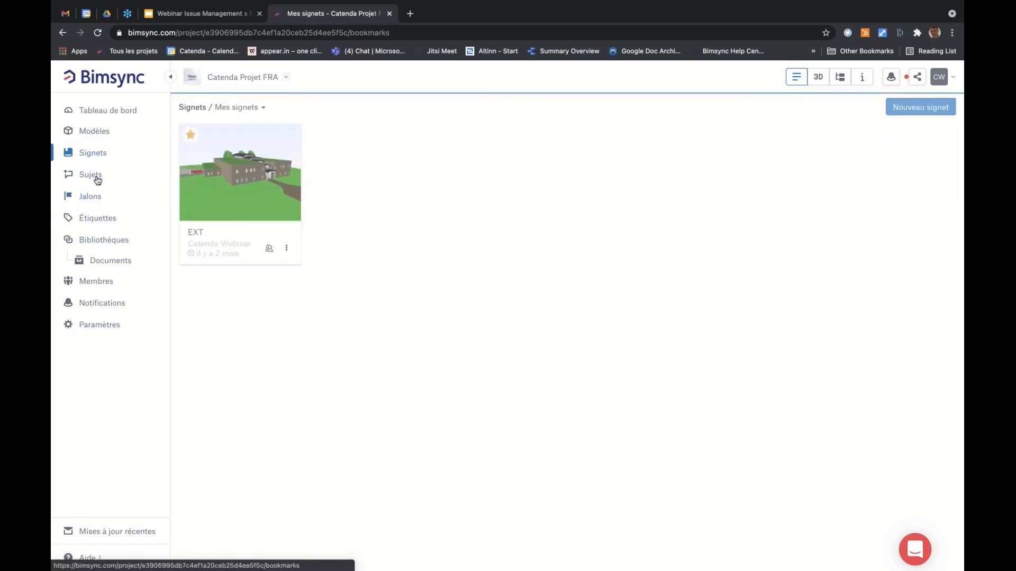
click(94, 175)
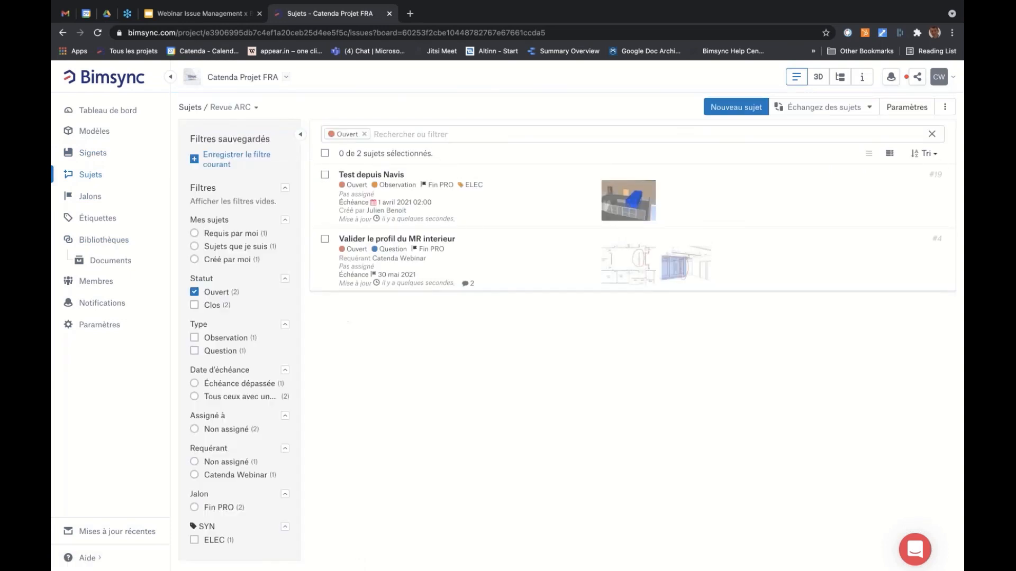
Switch to the webinar slide deck in Google Slides, present it full screen and show the closing "Merci!" slide
click(201, 13)
click(841, 79)
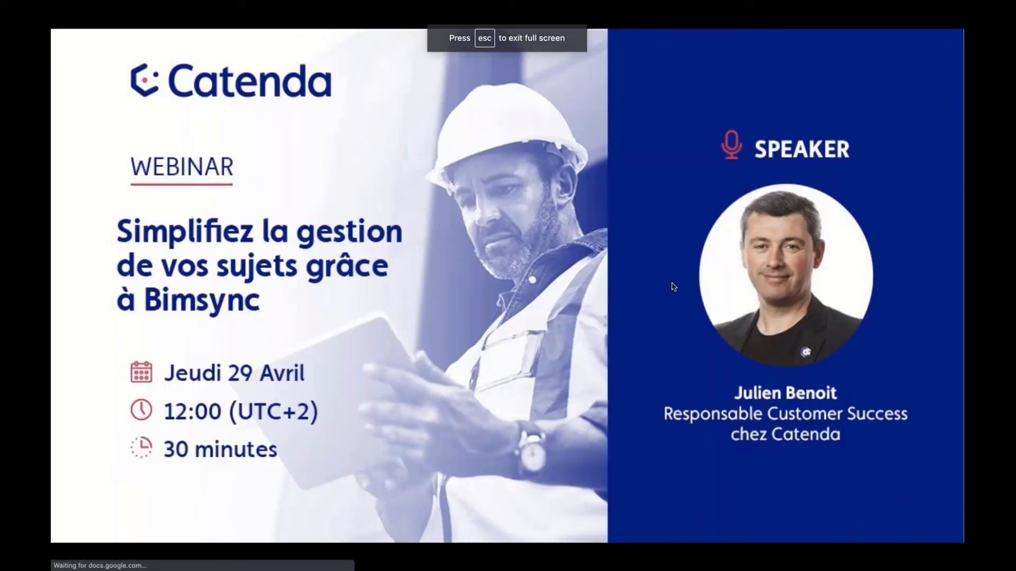
click(672, 286)
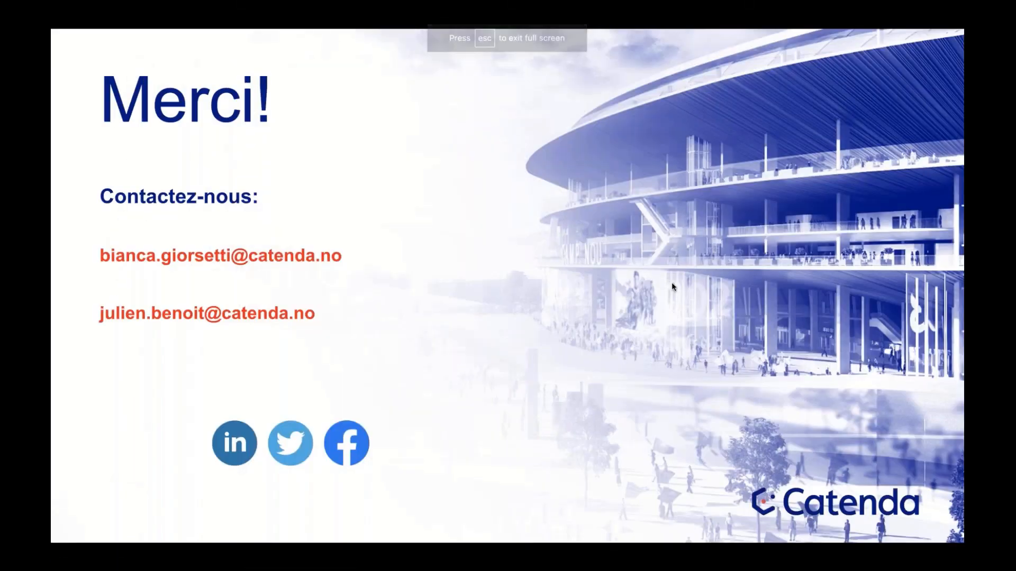